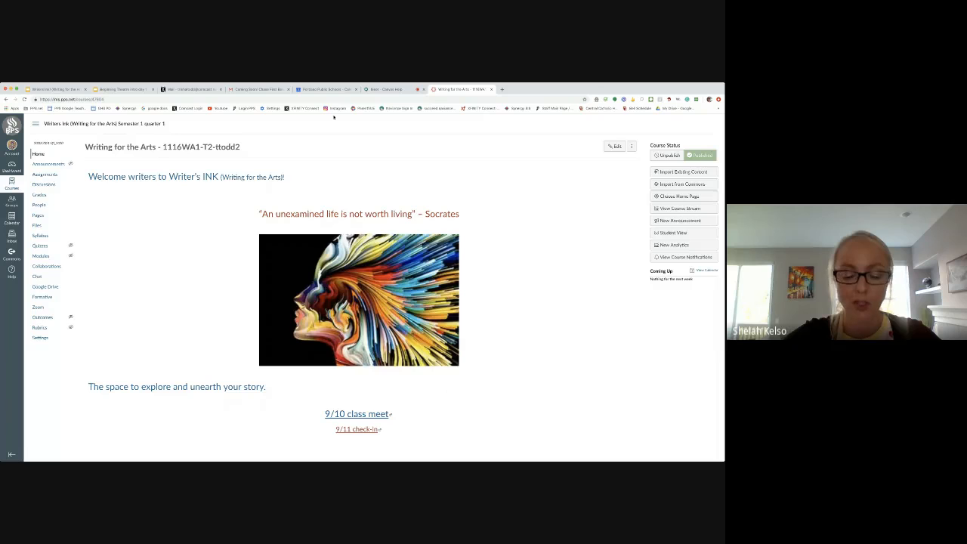
# Switch to the Google Meet call and open its presenting controls.
pyautogui.click(387, 89)
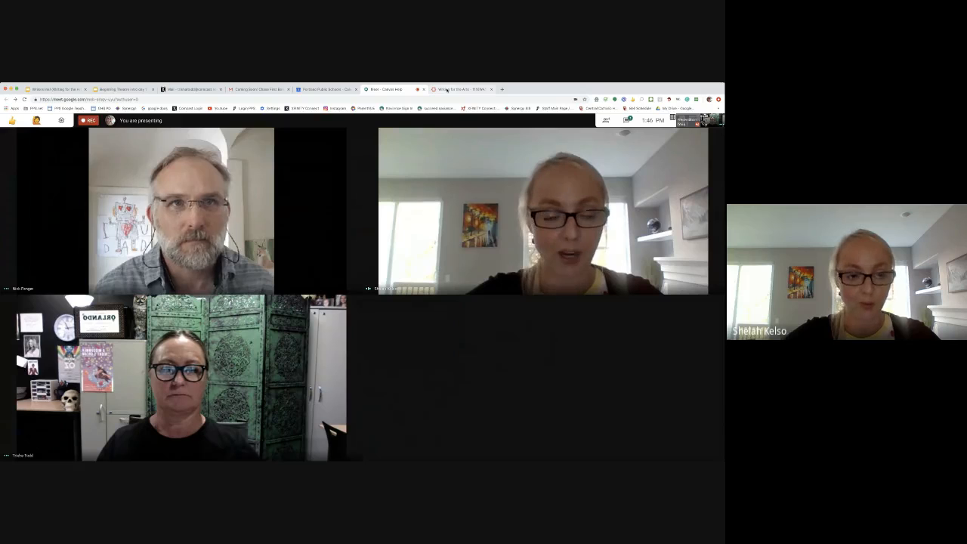
pyautogui.click(447, 89)
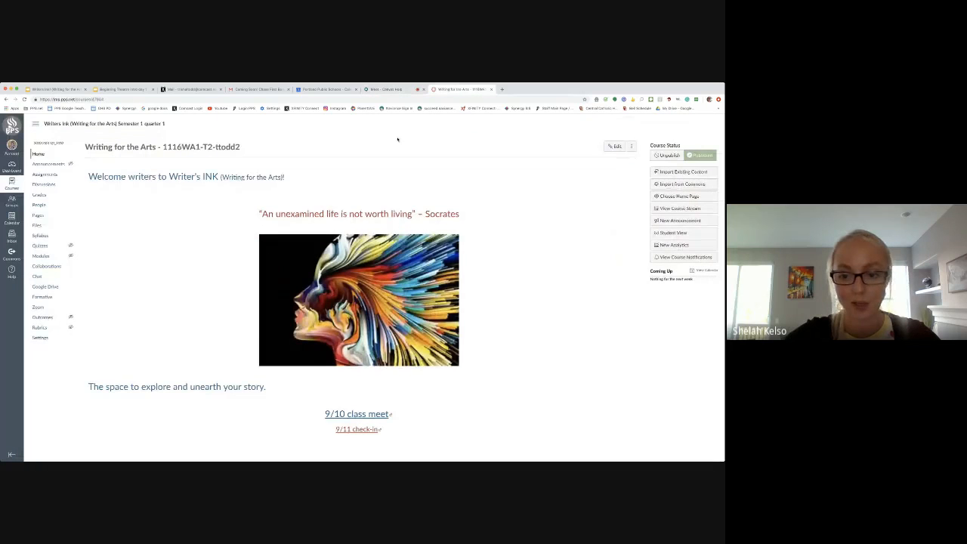
pyautogui.click(409, 92)
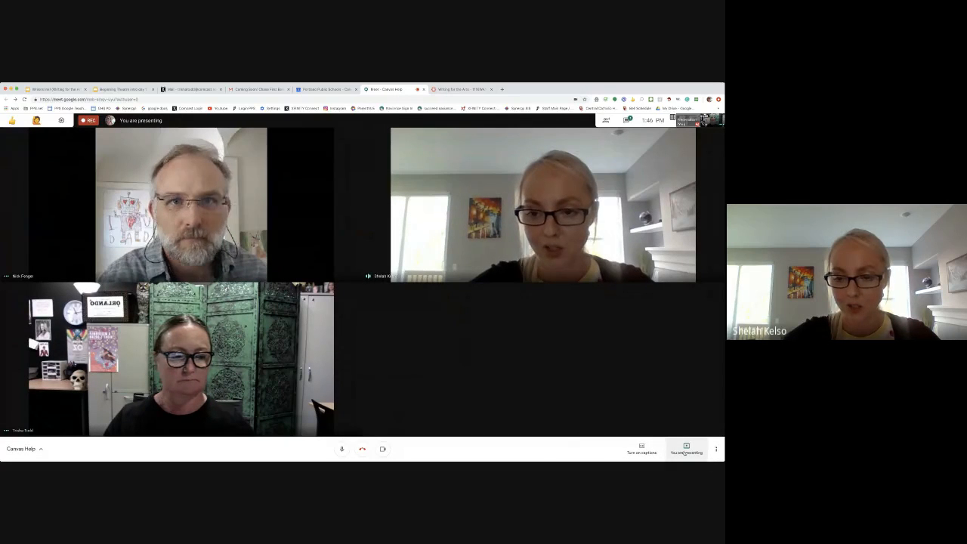
pyautogui.click(685, 452)
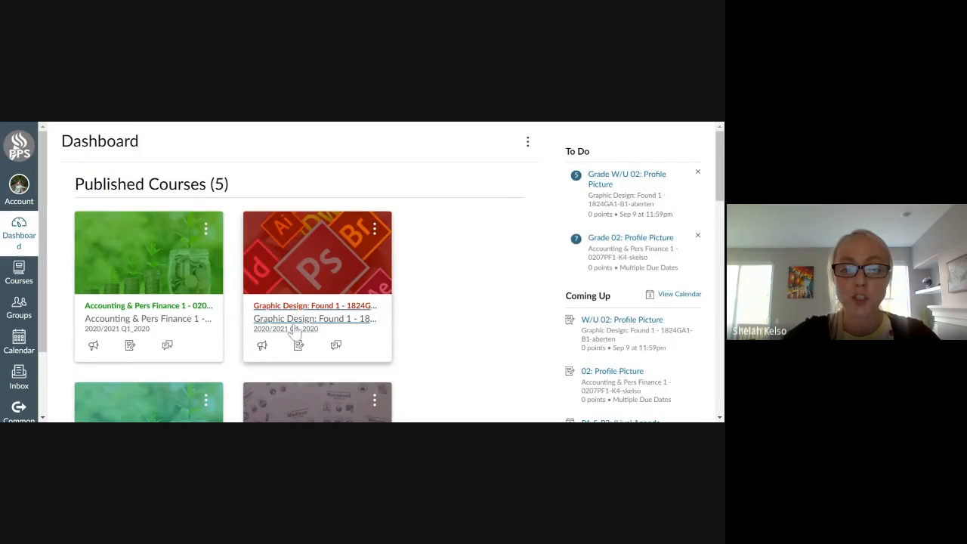
# Open the Accounting & Pers Finance 1 course and its navigation settings.
pyautogui.click(157, 313)
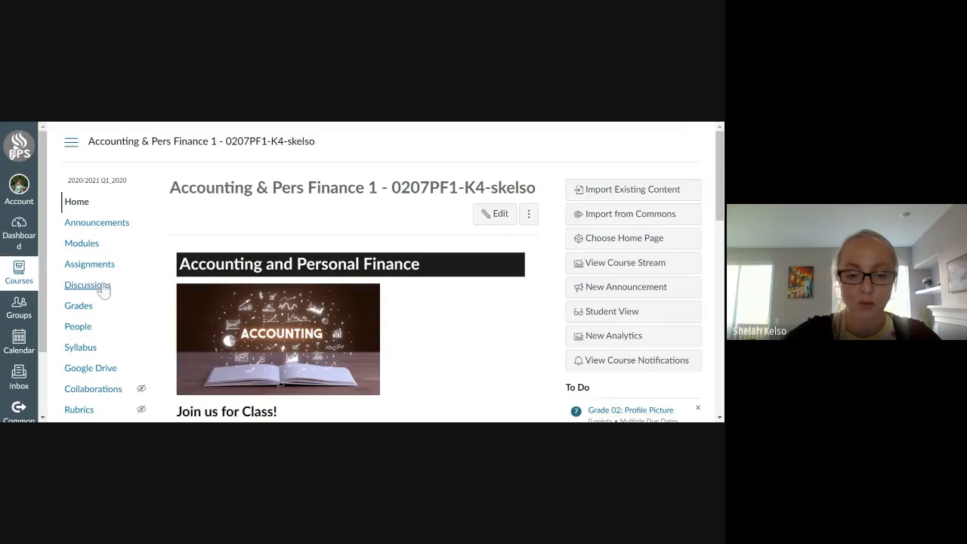
pyautogui.scroll(-1, 114, 345)
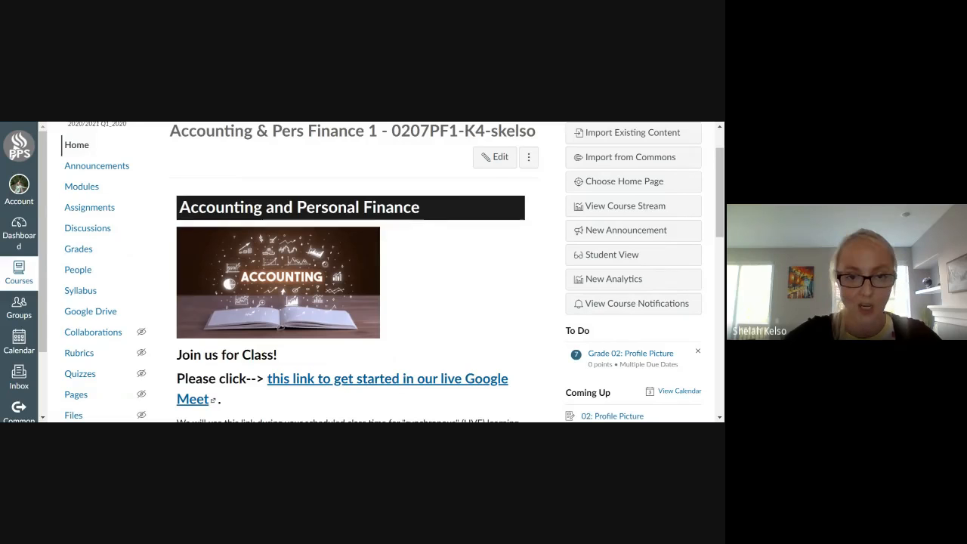
pyautogui.scroll(2, 385, 339)
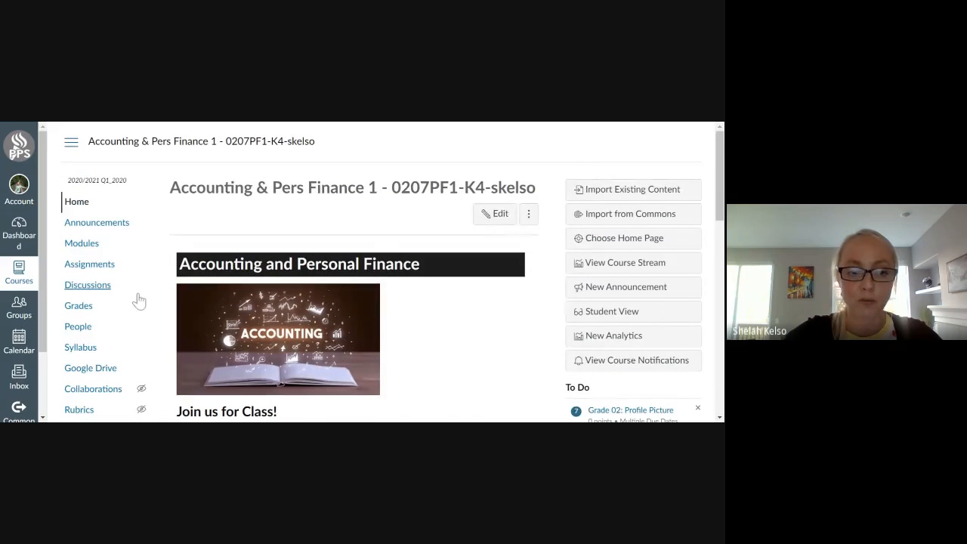
pyautogui.scroll(-4, 133, 302)
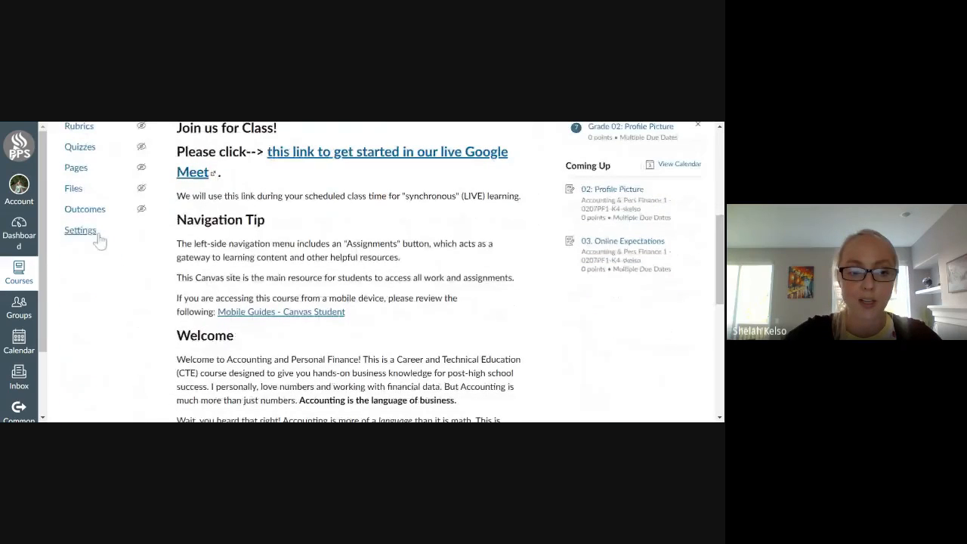
pyautogui.click(89, 237)
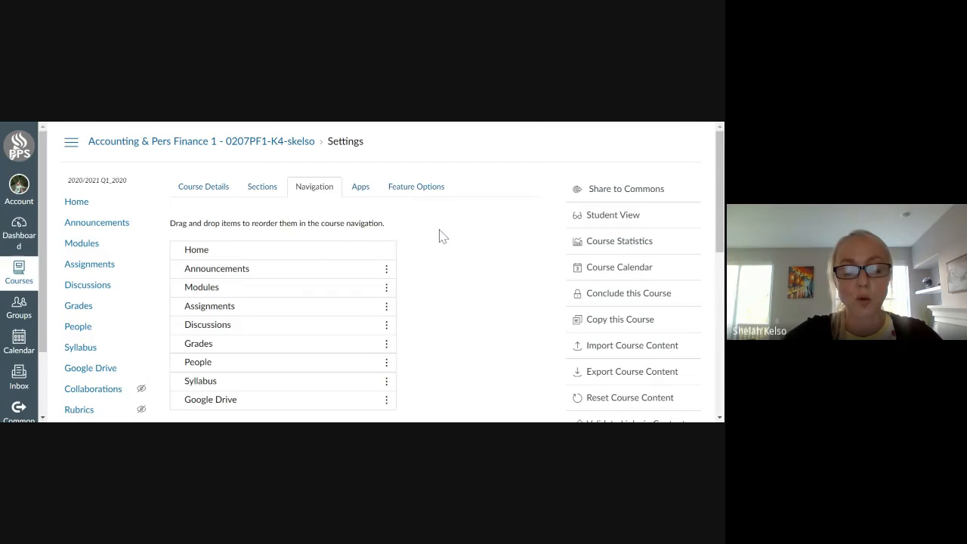
# Move Formative above Collaborations, to the head of the navigation items hidden from students.
pyautogui.scroll(-3, 448, 252)
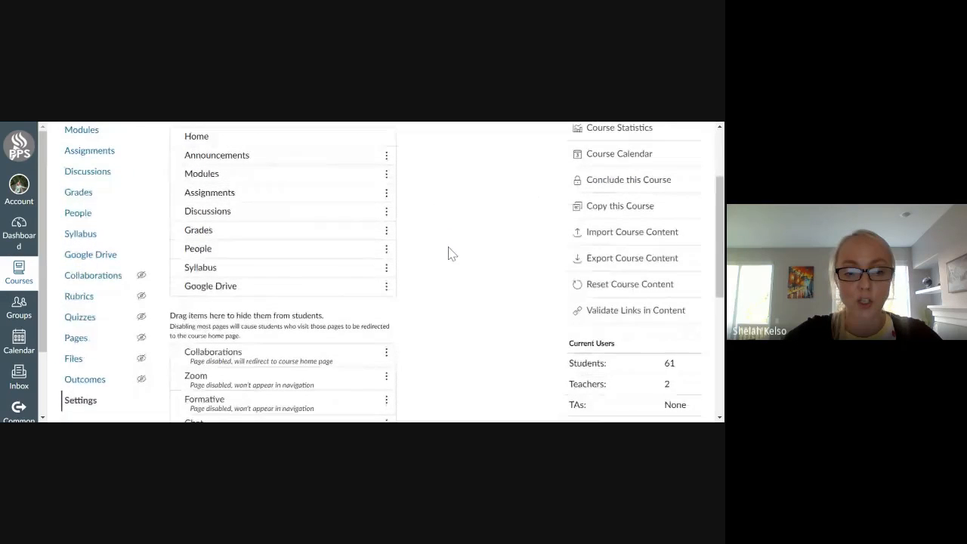
pyautogui.scroll(2, 415, 309)
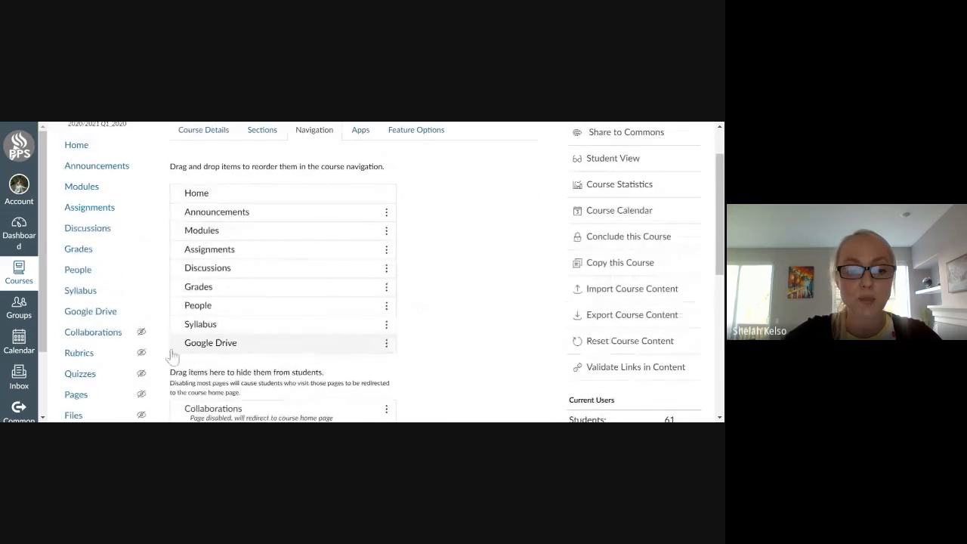
pyautogui.scroll(-1, 156, 277)
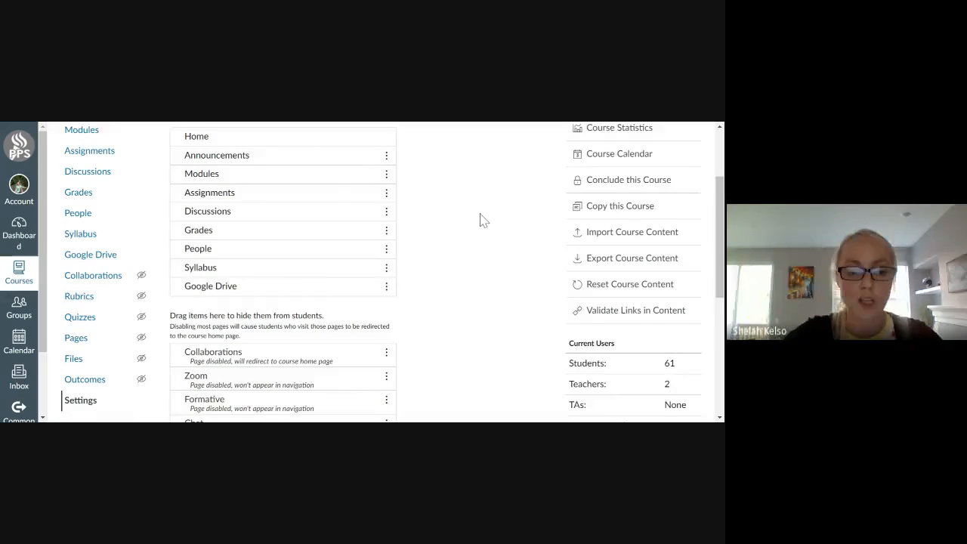
pyautogui.scroll(-1, 479, 219)
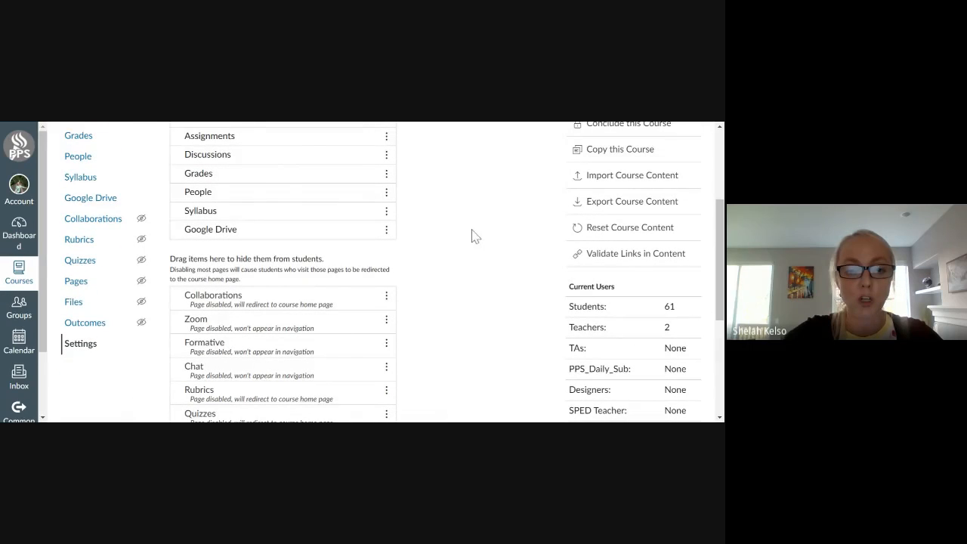
pyautogui.scroll(1, 472, 242)
pyautogui.scroll(2, 471, 249)
pyautogui.scroll(-1, 471, 250)
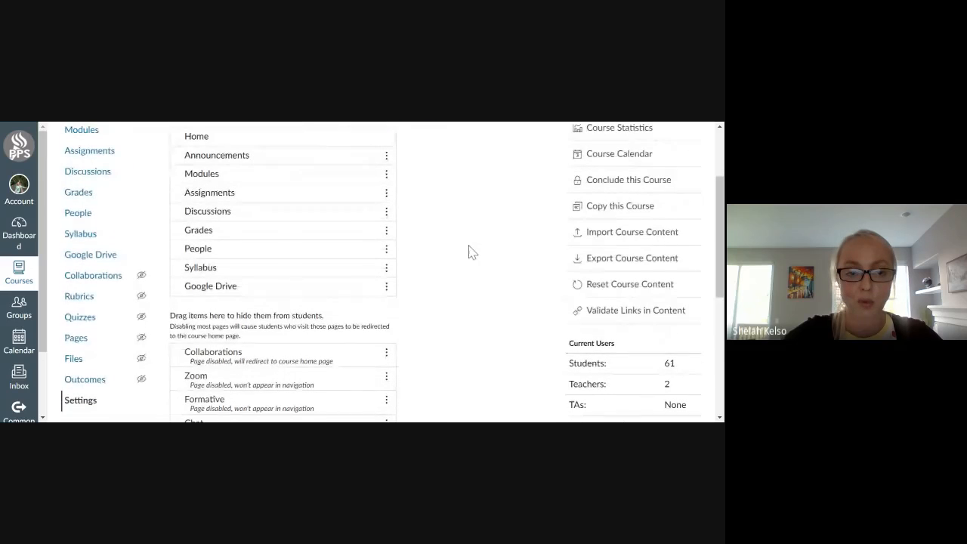
pyautogui.scroll(-1, 335, 380)
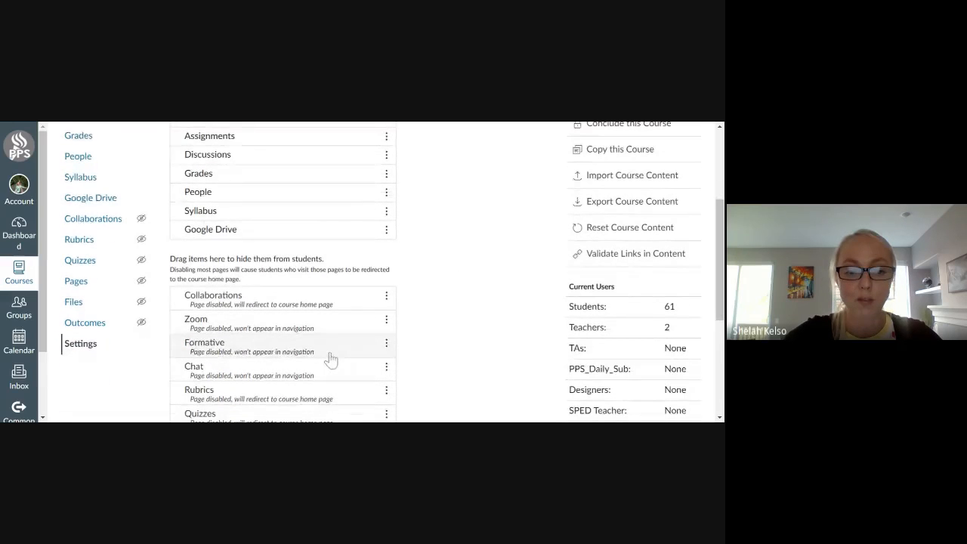
pyautogui.moveTo(331, 351); pyautogui.dragTo(327, 259)
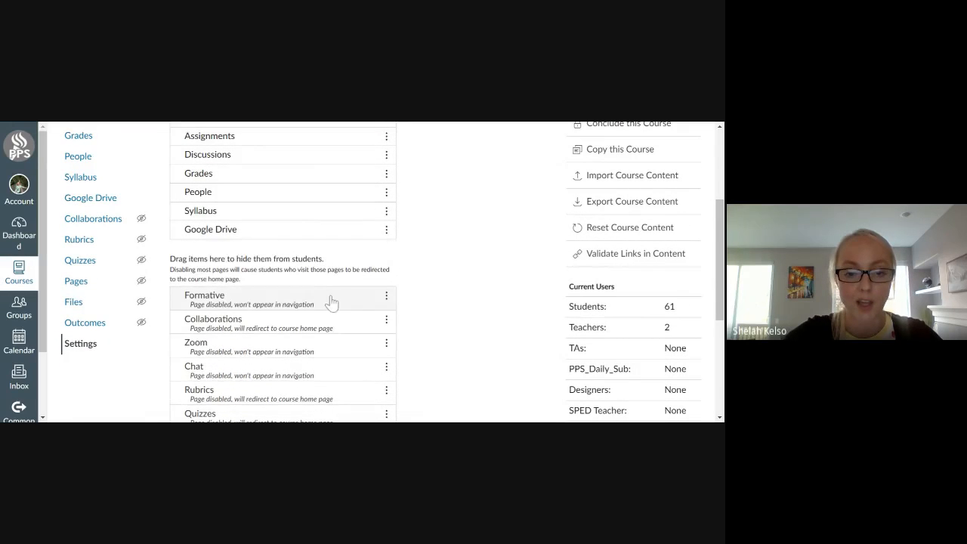
pyautogui.moveTo(330, 302)
pyautogui.mouseDown()
pyautogui.moveTo(312, 255)
pyautogui.moveTo(319, 234)
pyautogui.moveTo(344, 311)
pyautogui.mouseUp()
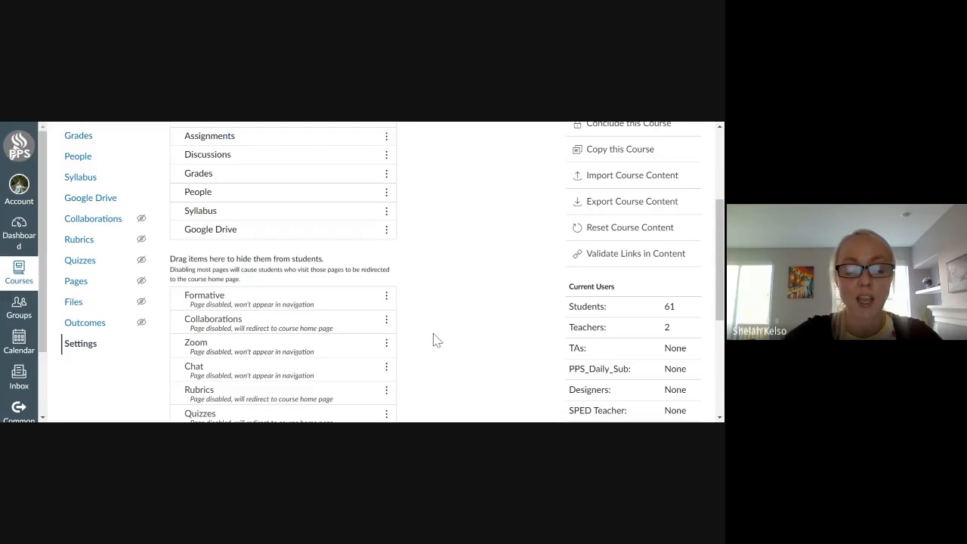
# Hide Google Drive, Syllabus, People, Grades and Discussions from the students' course navigation.
pyautogui.scroll(3, 438, 341)
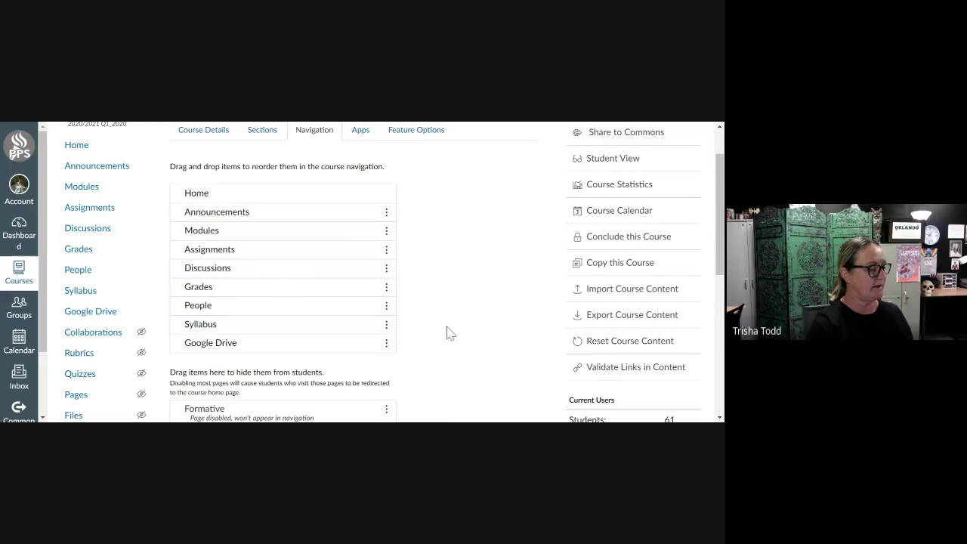
pyautogui.scroll(-2, 449, 318)
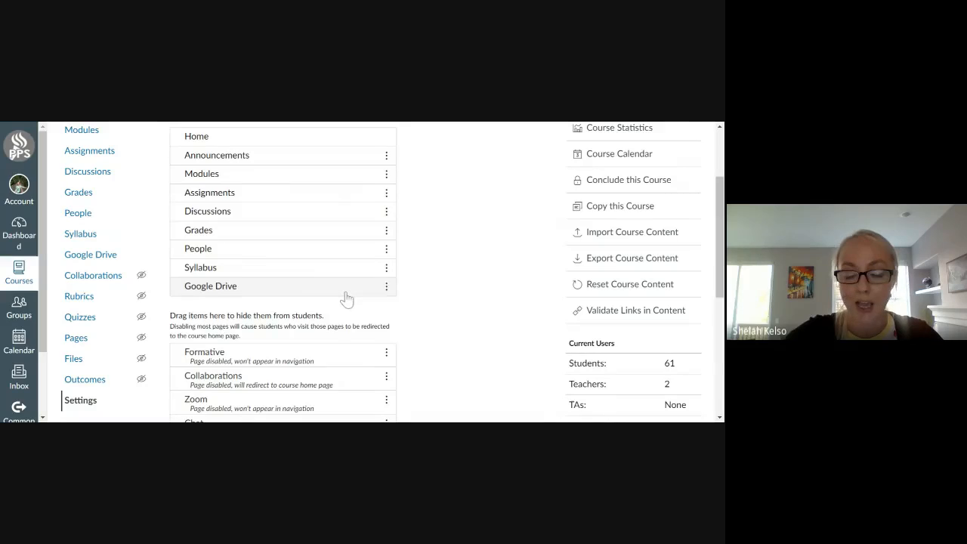
pyautogui.moveTo(347, 299); pyautogui.dragTo(330, 340)
pyautogui.moveTo(330, 277); pyautogui.dragTo(332, 321)
pyautogui.moveTo(339, 250); pyautogui.dragTo(341, 299)
pyautogui.moveTo(346, 228); pyautogui.dragTo(353, 260)
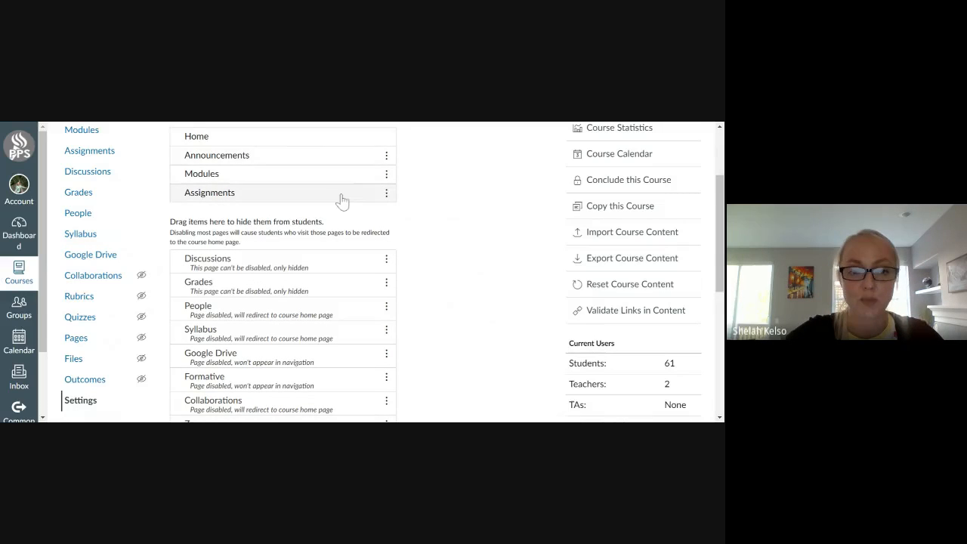
# Restore Discussions, Grades, People, Syllabus and Google Drive to the visible course navigation in that order.
pyautogui.moveTo(340, 270); pyautogui.dragTo(278, 230)
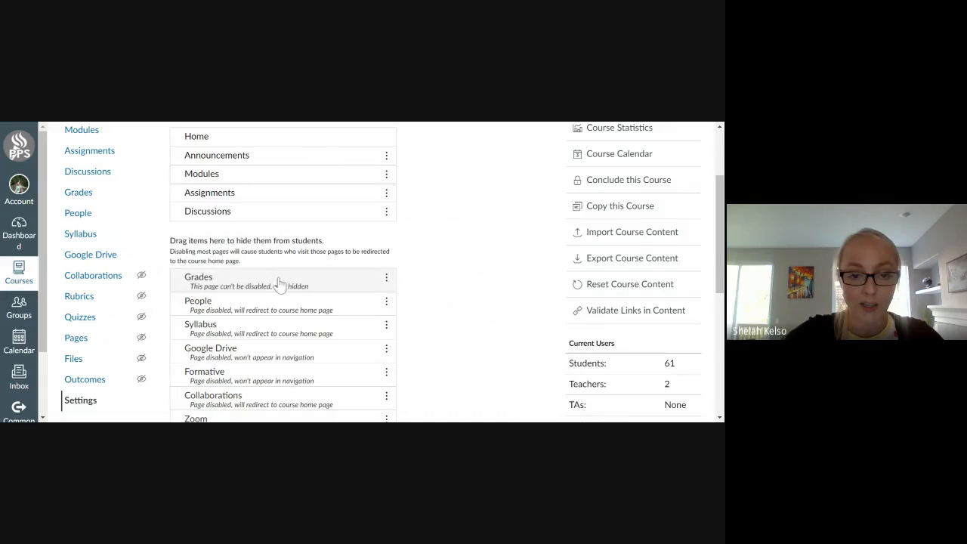
pyautogui.moveTo(277, 283); pyautogui.dragTo(279, 242)
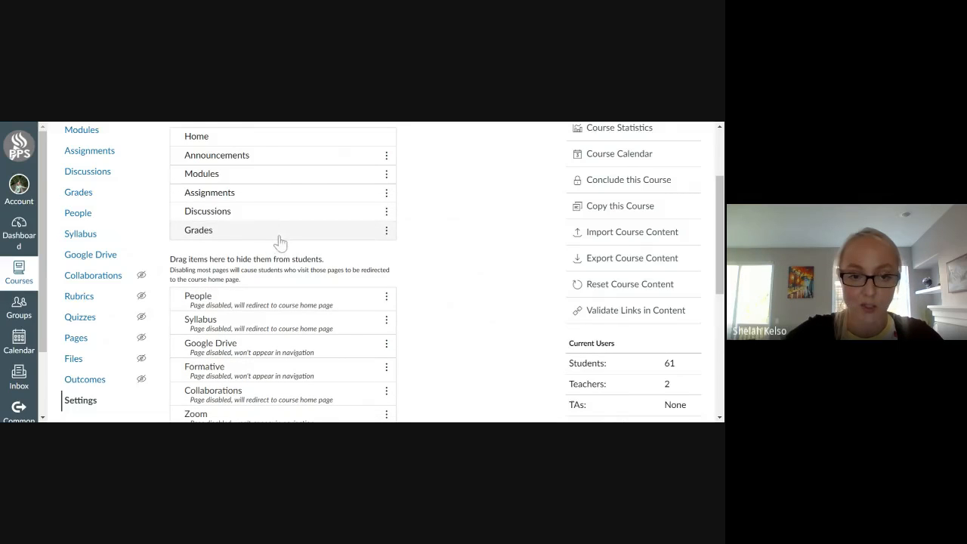
pyautogui.moveTo(278, 297); pyautogui.dragTo(282, 253)
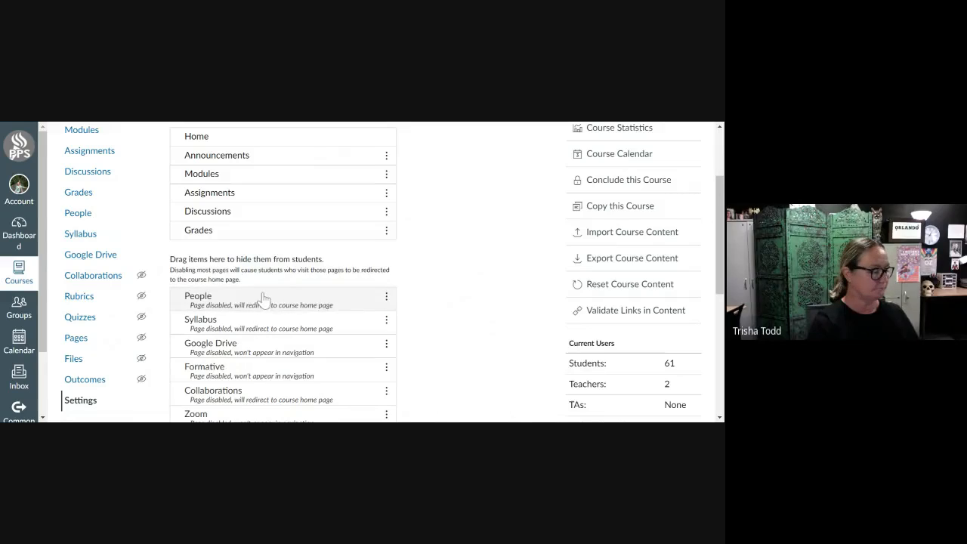
pyautogui.moveTo(261, 298); pyautogui.dragTo(277, 257)
pyautogui.moveTo(261, 330); pyautogui.dragTo(273, 284)
pyautogui.moveTo(269, 340); pyautogui.dragTo(279, 303)
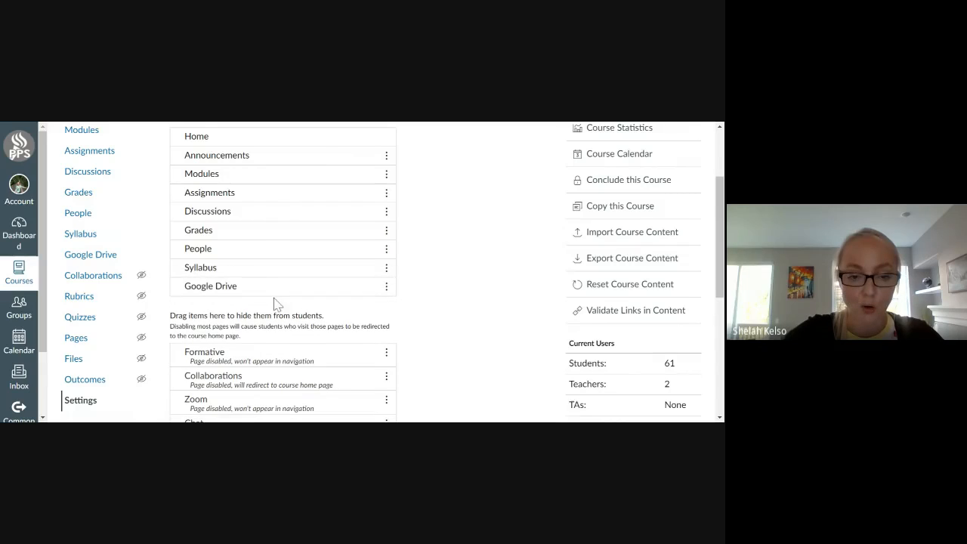
# Save the course navigation settings.
pyautogui.scroll(-1, 466, 287)
pyautogui.scroll(-4, 466, 287)
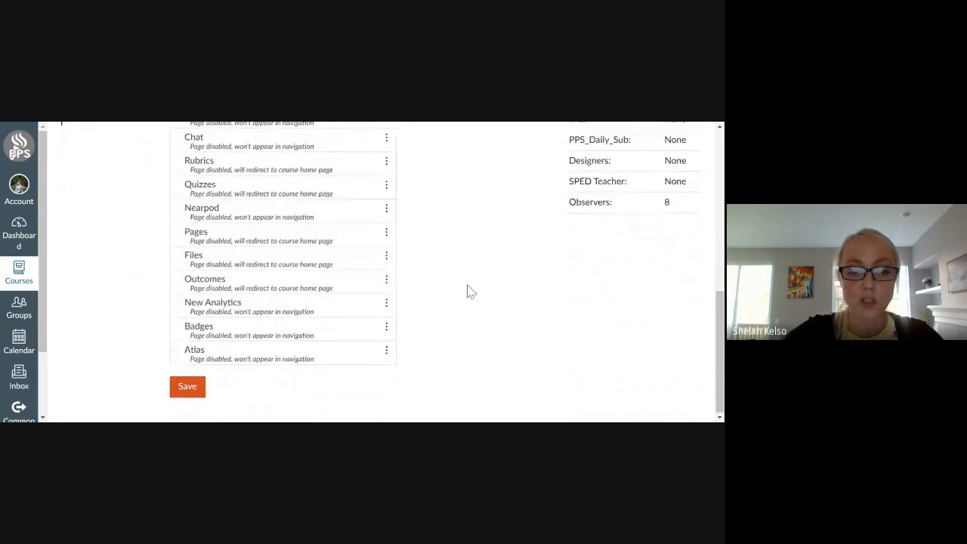
pyautogui.click(185, 389)
pyautogui.scroll(5, 423, 317)
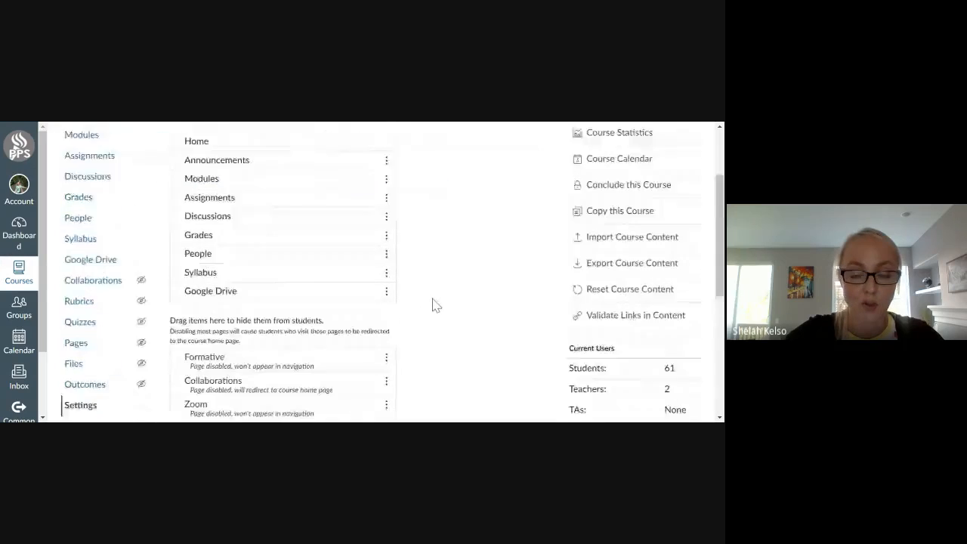
pyautogui.scroll(-5, 436, 305)
pyautogui.click(189, 389)
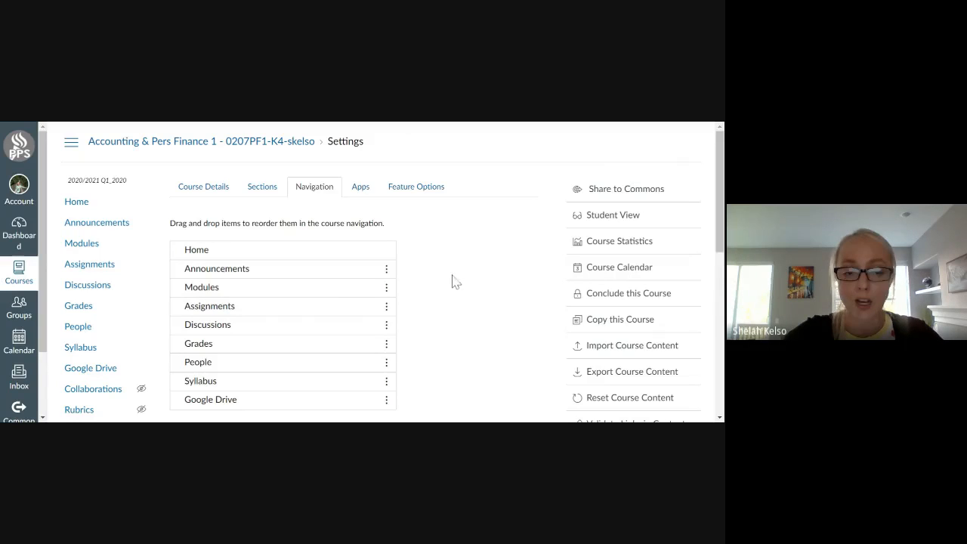
# Preview the Accounting & Pers Finance 1 home page in Student View and leave the preview.
pyautogui.scroll(-3, 453, 250)
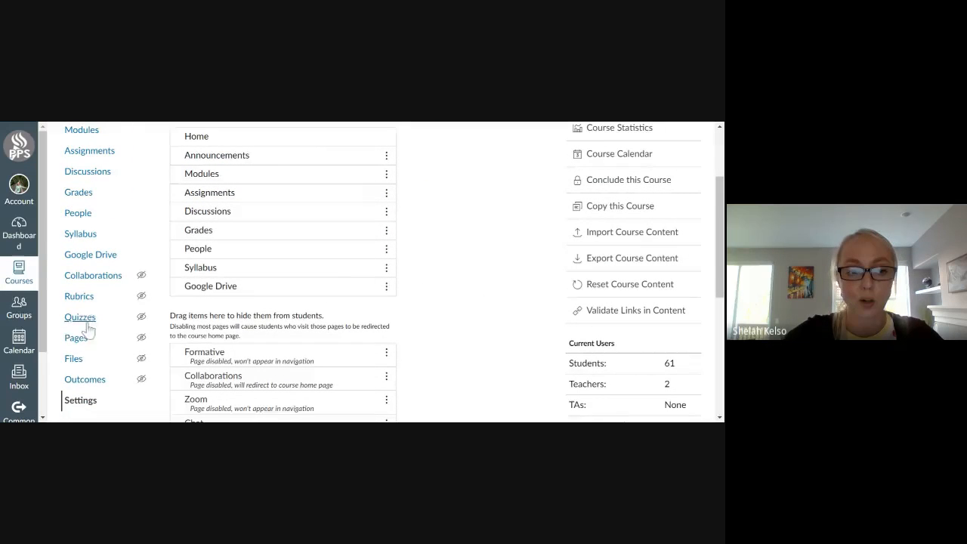
pyautogui.click(18, 231)
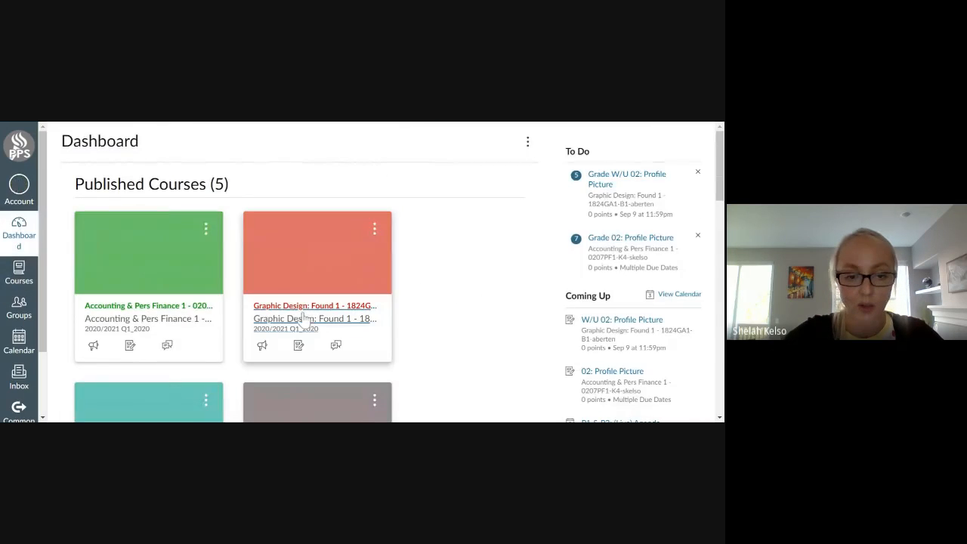
pyautogui.click(156, 312)
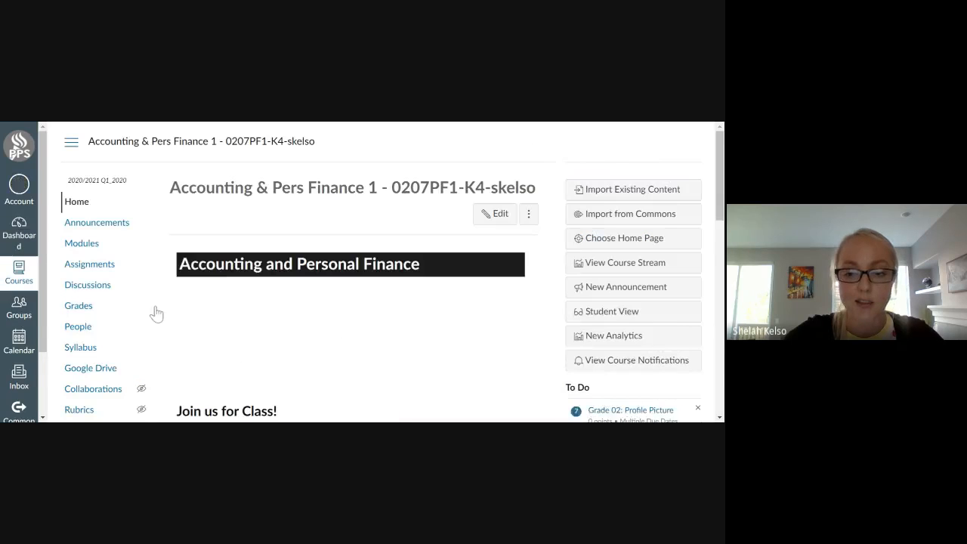
pyautogui.click(622, 313)
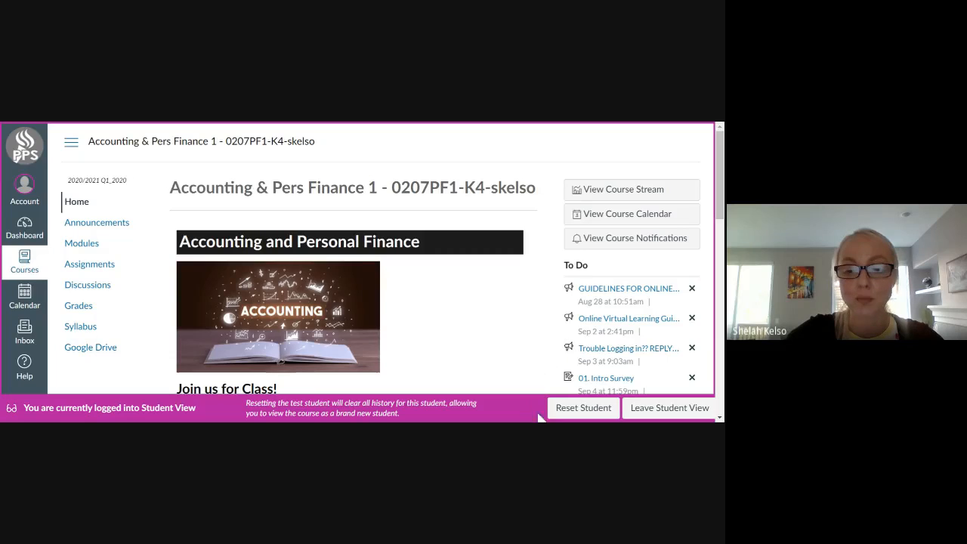
pyautogui.click(651, 408)
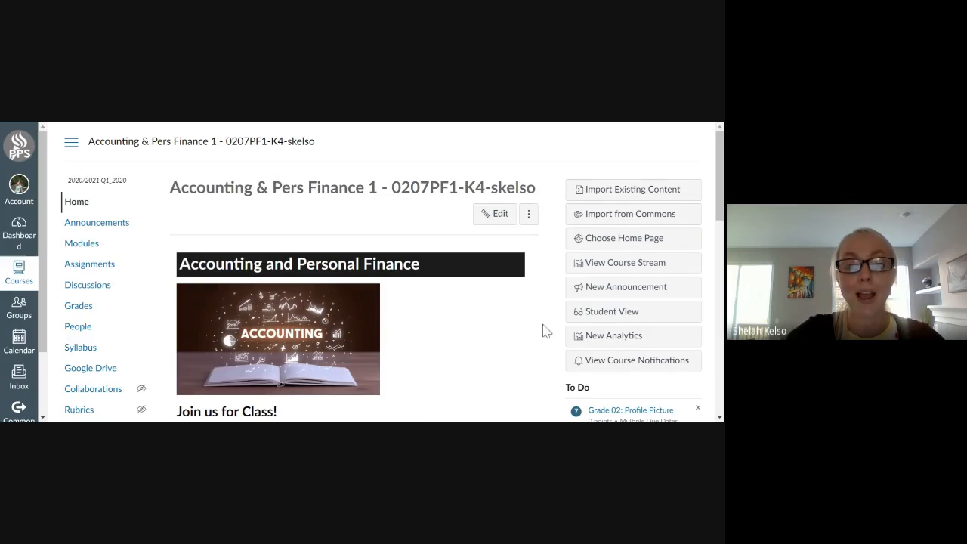
# Examine the course home page and which of its navigation items are marked as hidden from students.
pyautogui.scroll(-1, 11, 384)
pyautogui.scroll(-2, 113, 363)
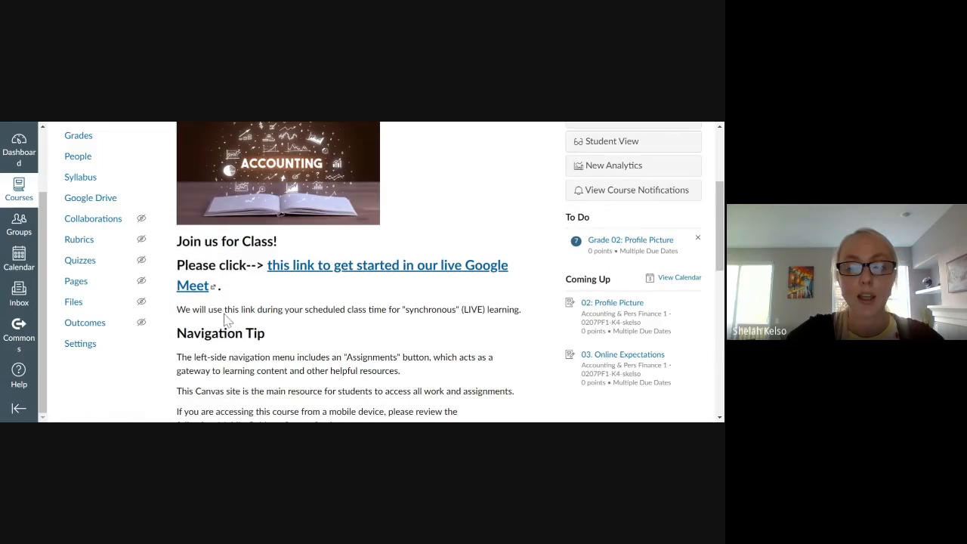
pyautogui.scroll(3, 427, 292)
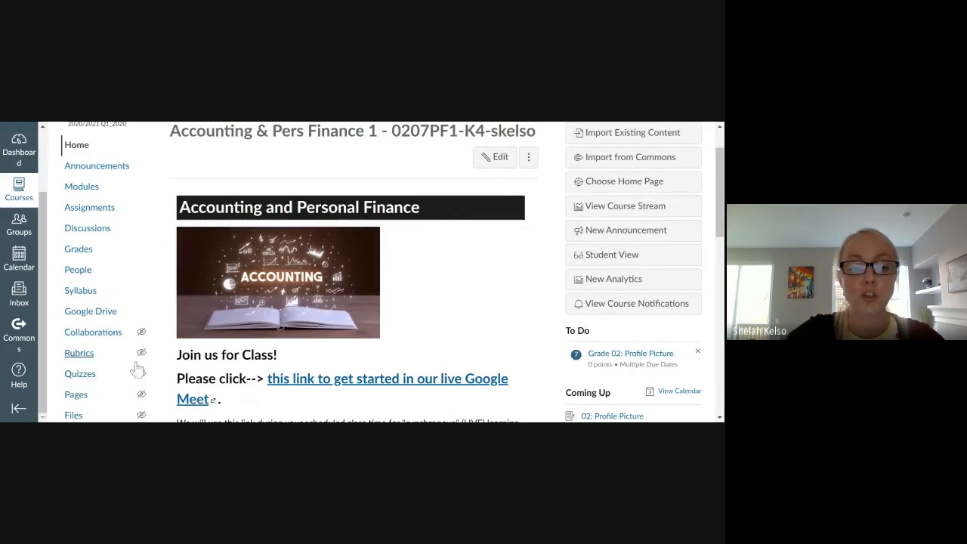
pyautogui.scroll(2, 453, 266)
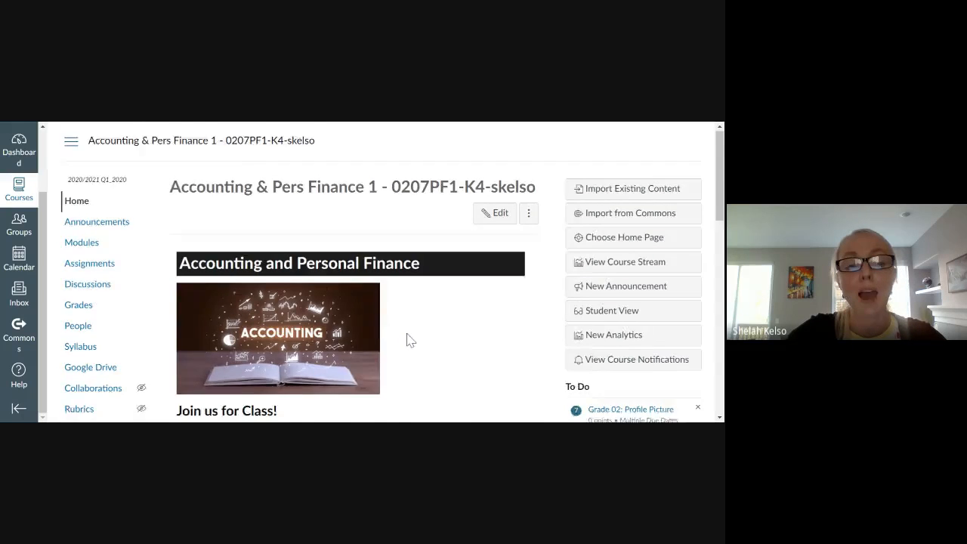
pyautogui.scroll(-2, 408, 340)
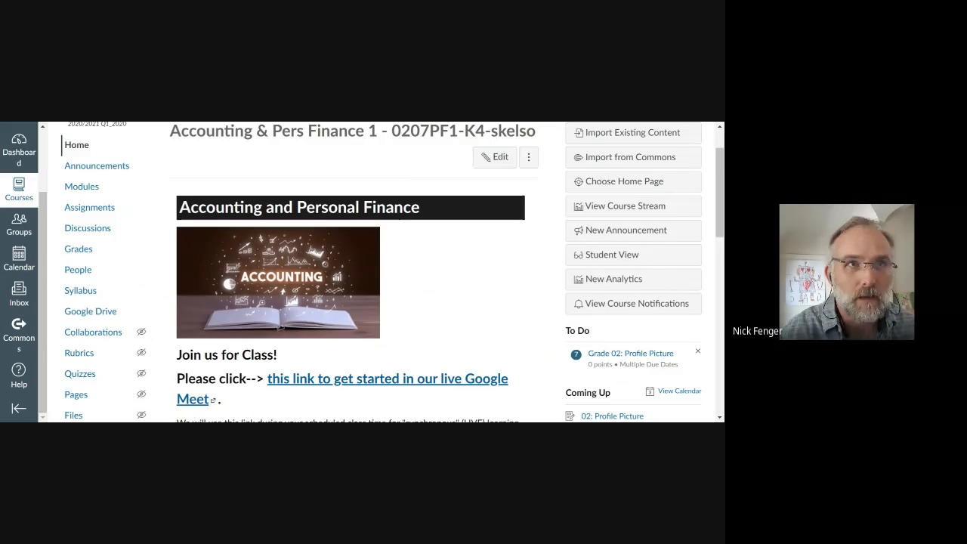
pyautogui.scroll(2, 471, 307)
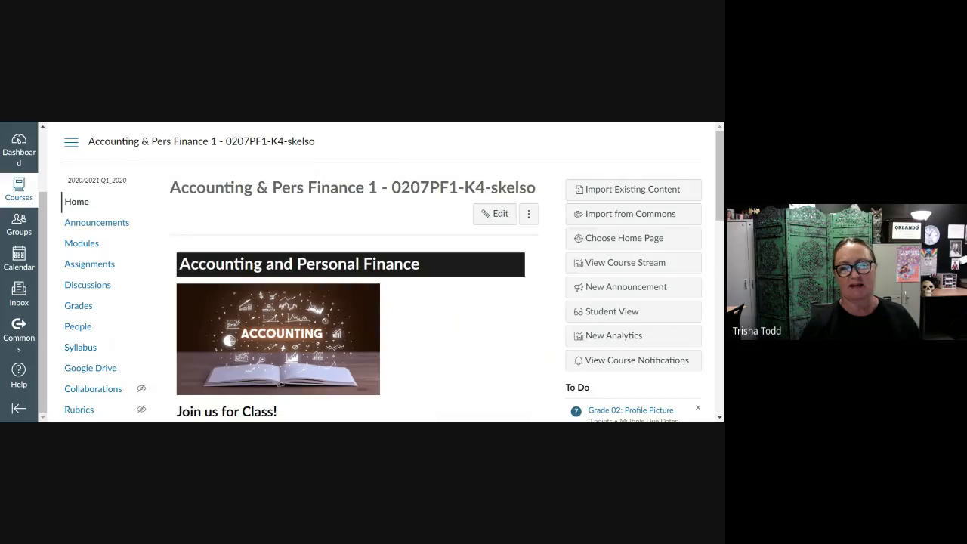
pyautogui.scroll(-1, 457, 314)
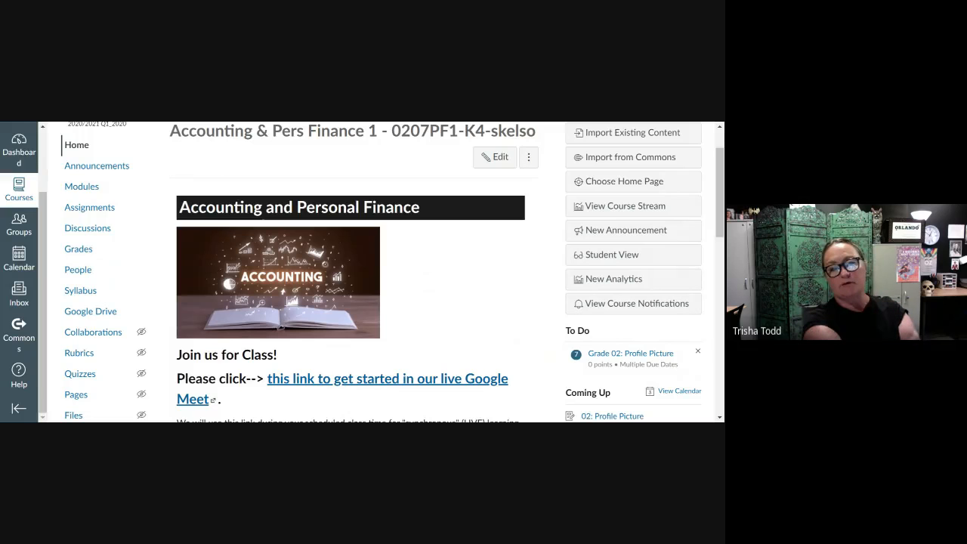
pyautogui.scroll(1, 456, 314)
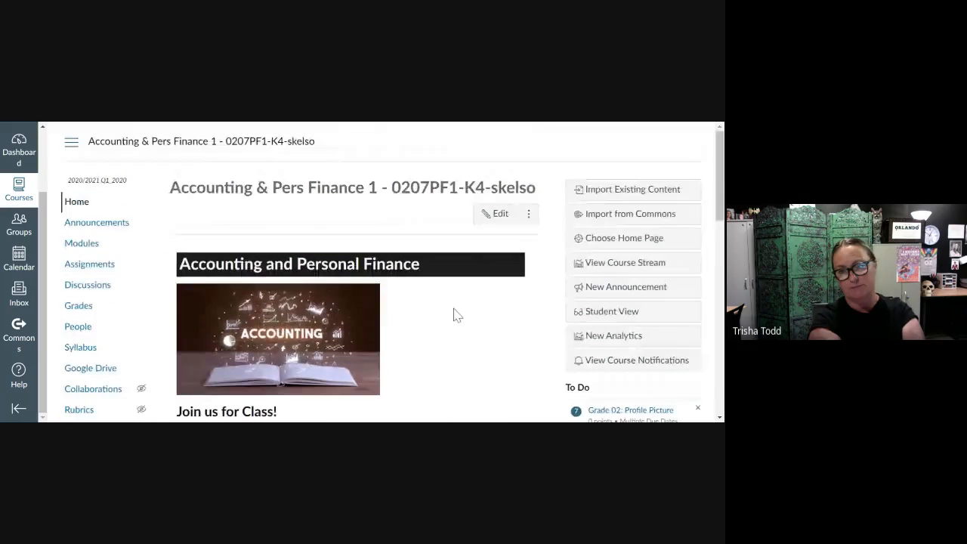
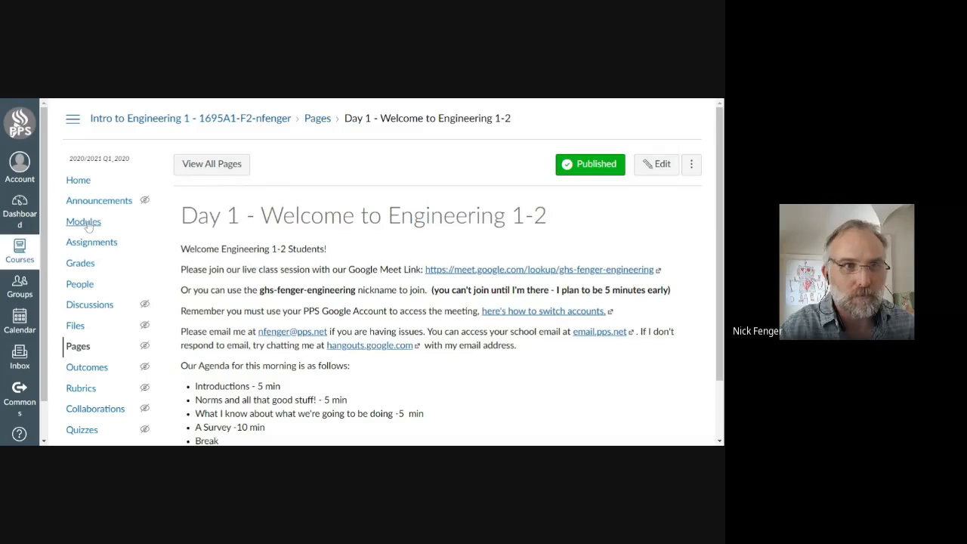
# View the Modules page of the Intro to Engineering 1 course, and switch to the test course.
pyautogui.click(85, 222)
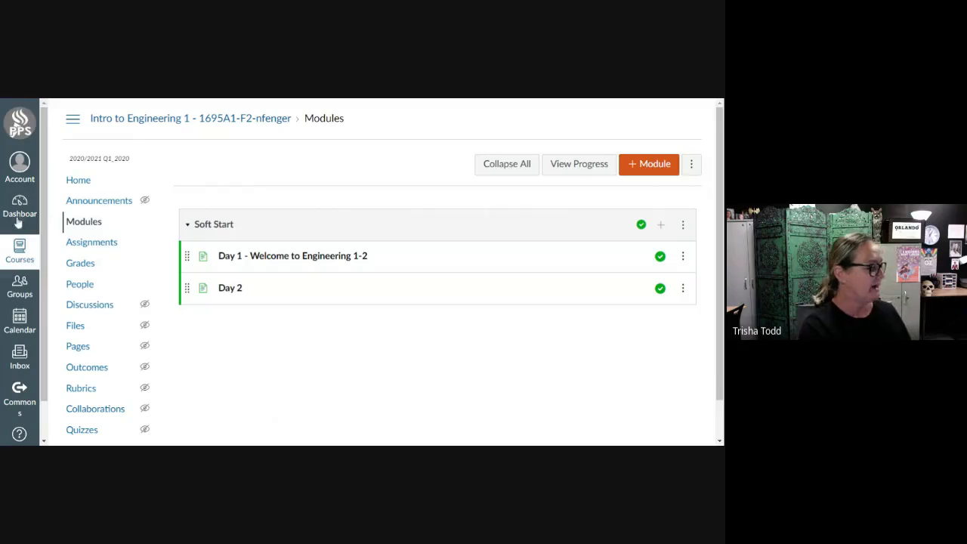
pyautogui.click(20, 253)
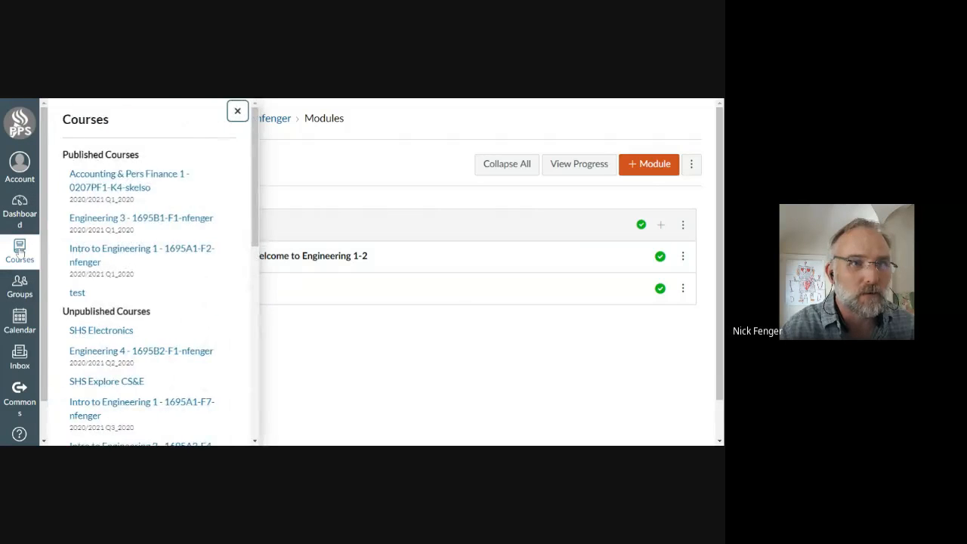
pyautogui.click(77, 292)
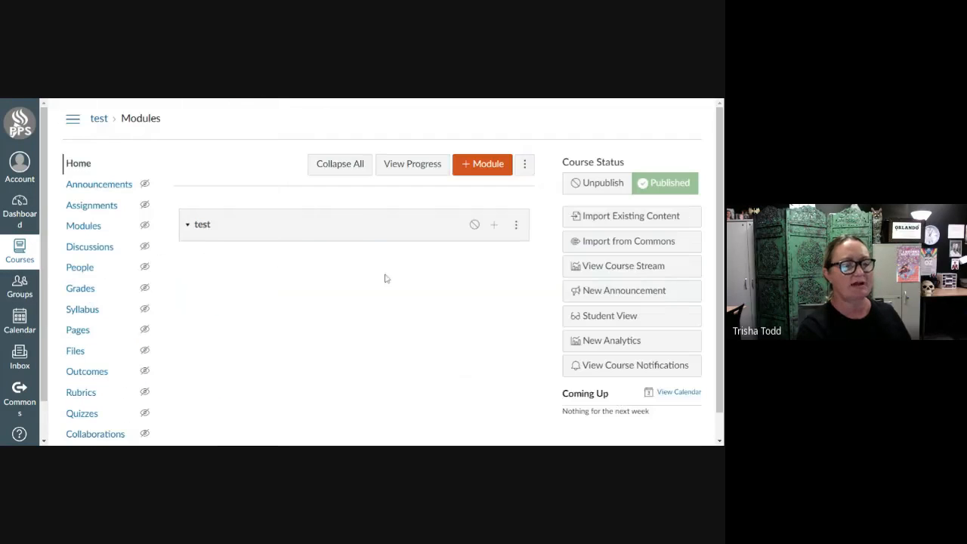
# Delete the module named test from the test course's Modules page.
pyautogui.click(85, 230)
pyautogui.click(684, 225)
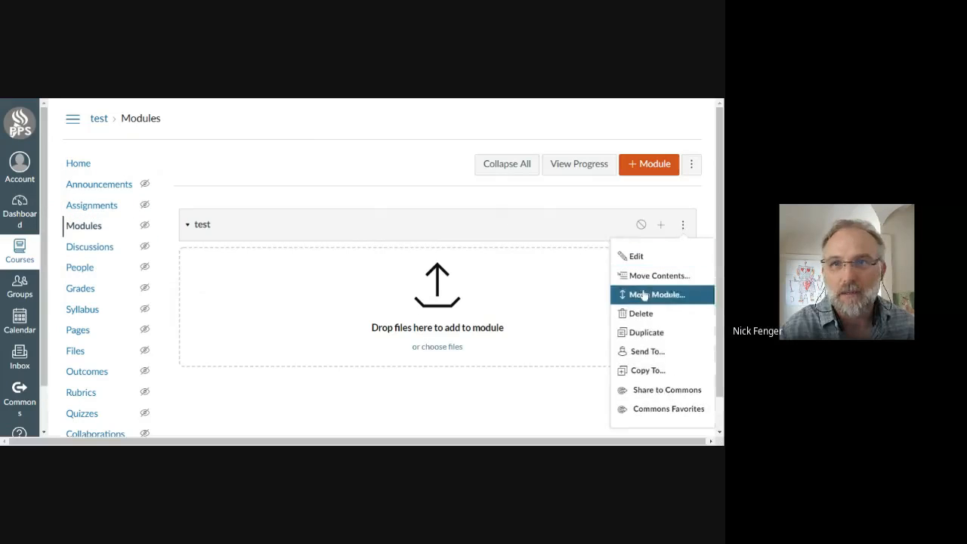
pyautogui.click(645, 316)
pyautogui.click(409, 130)
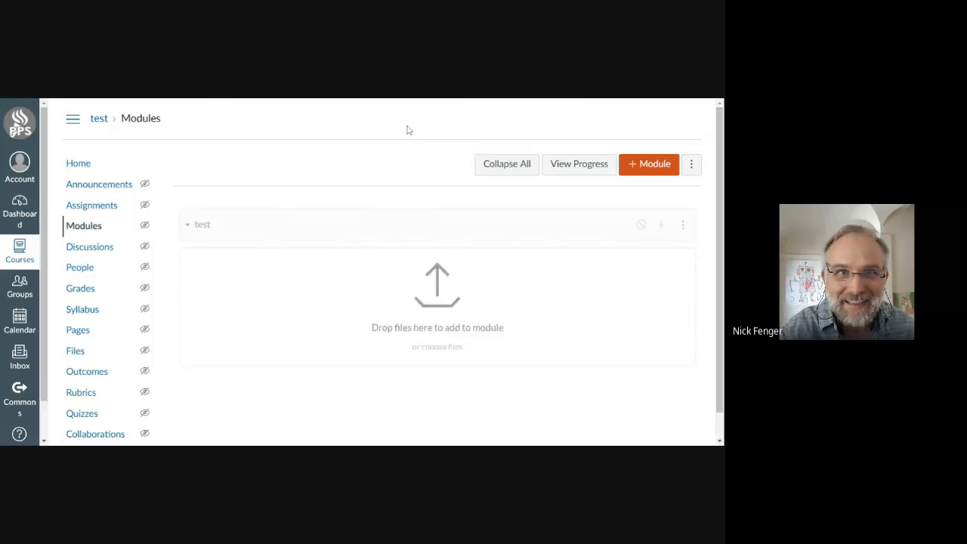
pyautogui.click(91, 183)
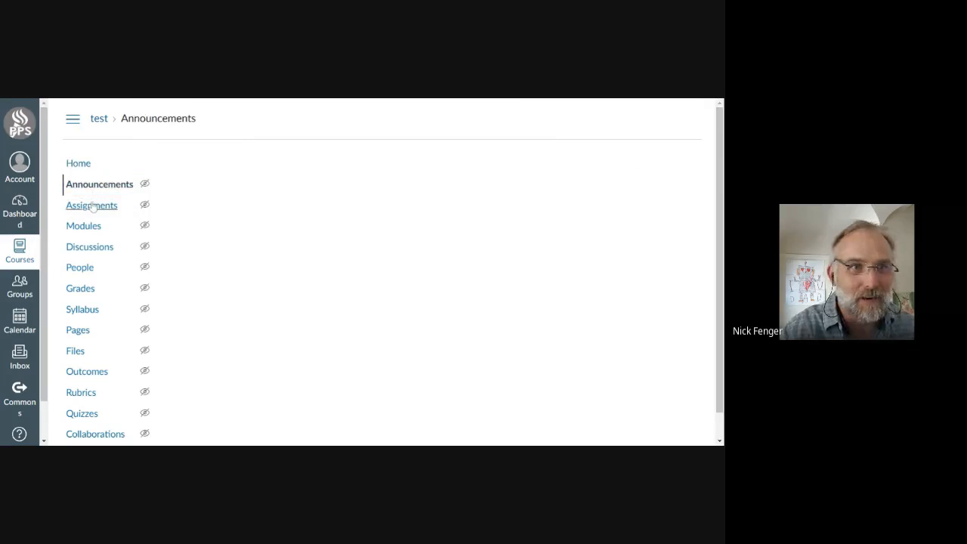
pyautogui.click(91, 205)
pyautogui.click(80, 164)
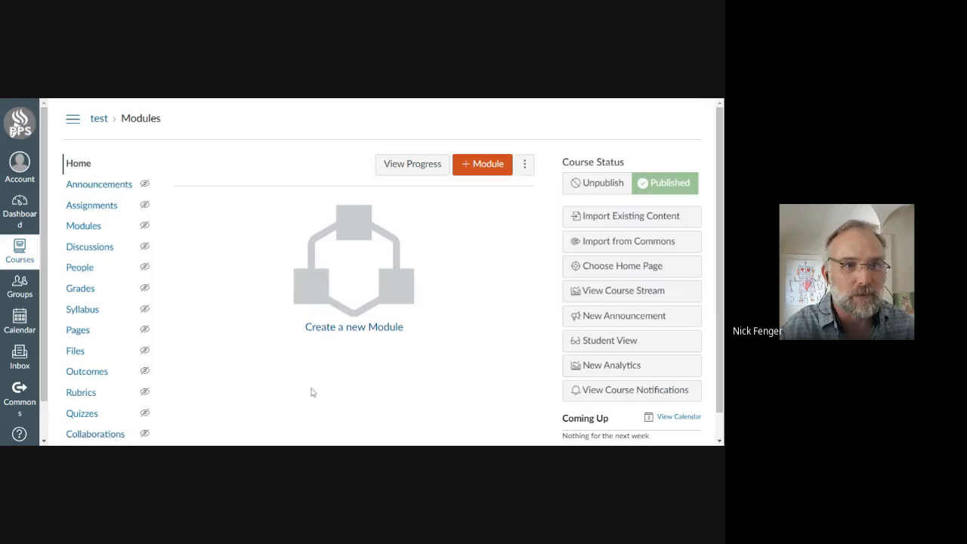
# In the test course's navigation settings, make Modules visible to students below Assignments.
pyautogui.scroll(-1, 195, 410)
pyautogui.click(109, 429)
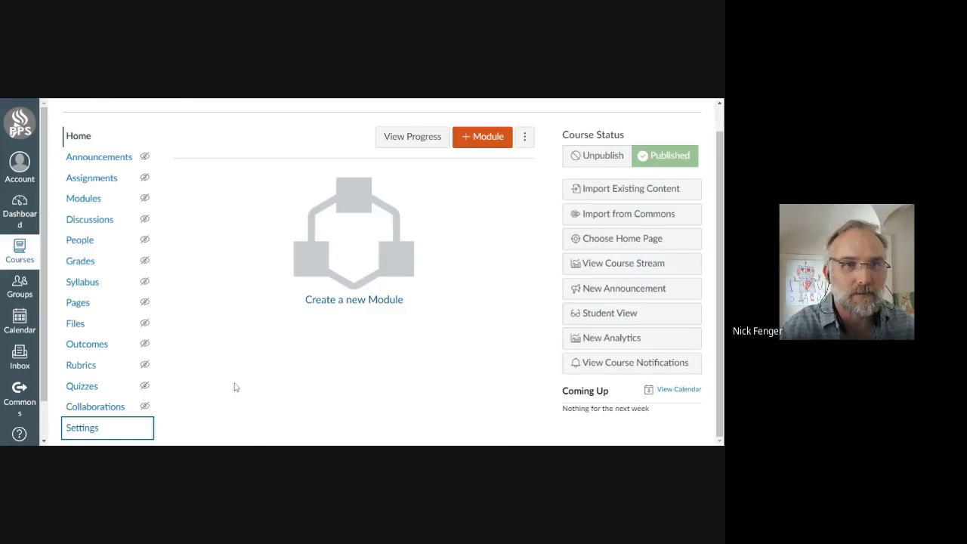
pyautogui.click(323, 165)
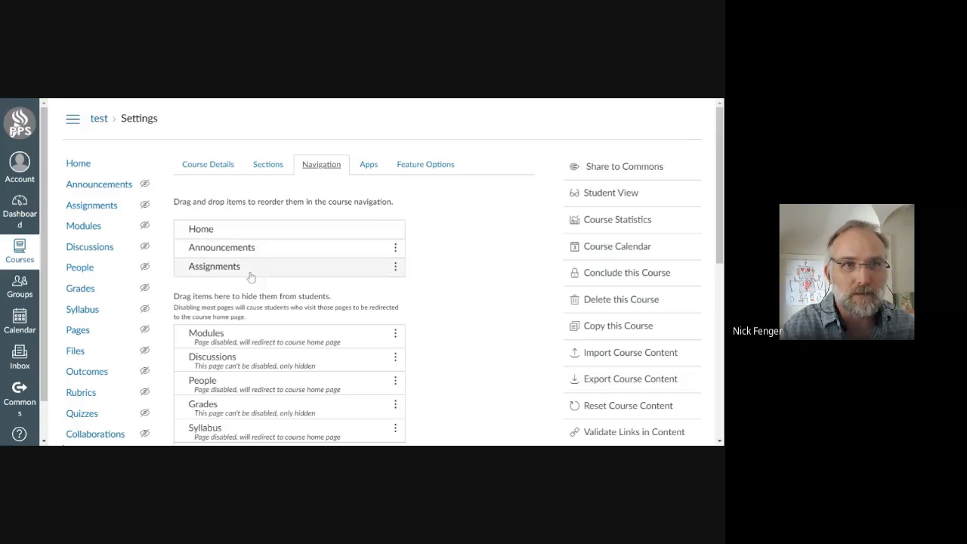
pyautogui.moveTo(238, 339); pyautogui.dragTo(228, 269)
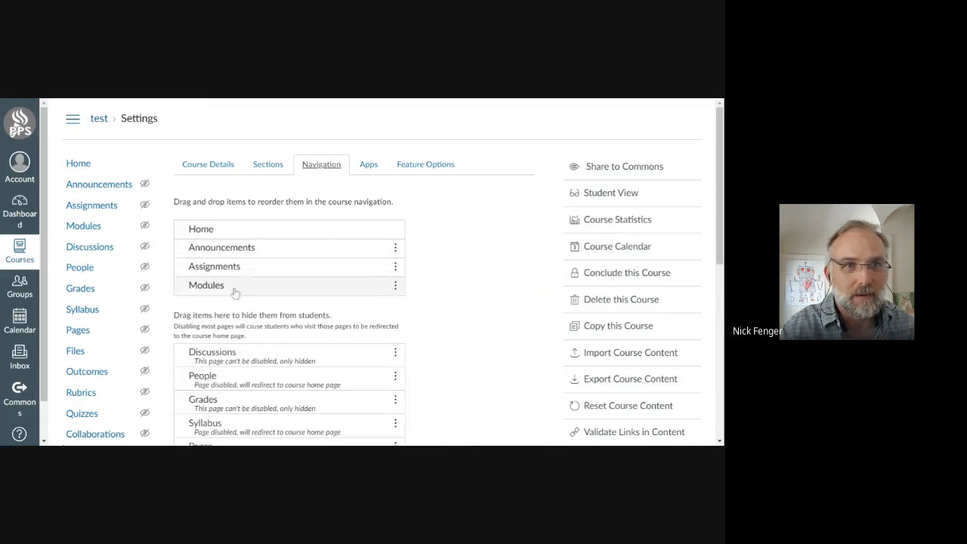
# Disable Announcements in the course navigation and save the navigation settings.
pyautogui.click(396, 248)
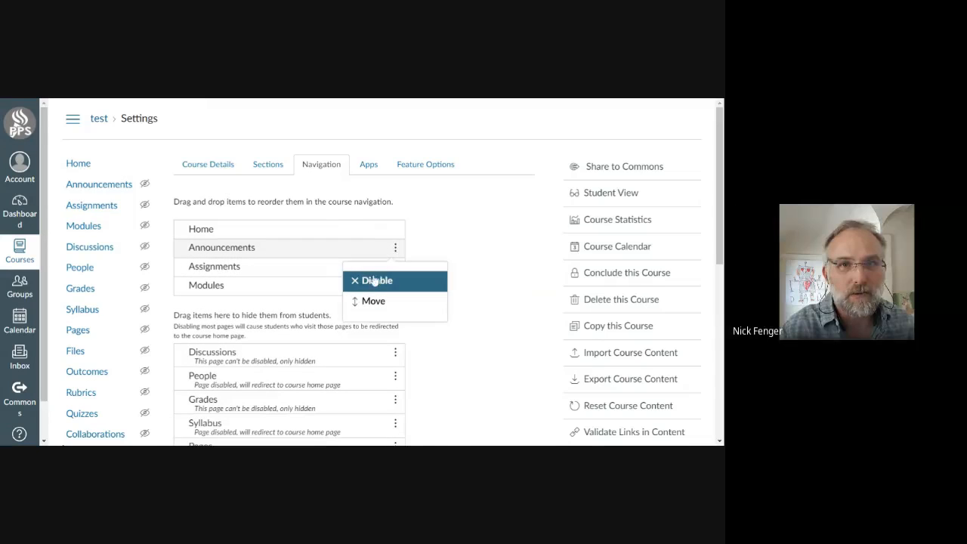
pyautogui.click(371, 281)
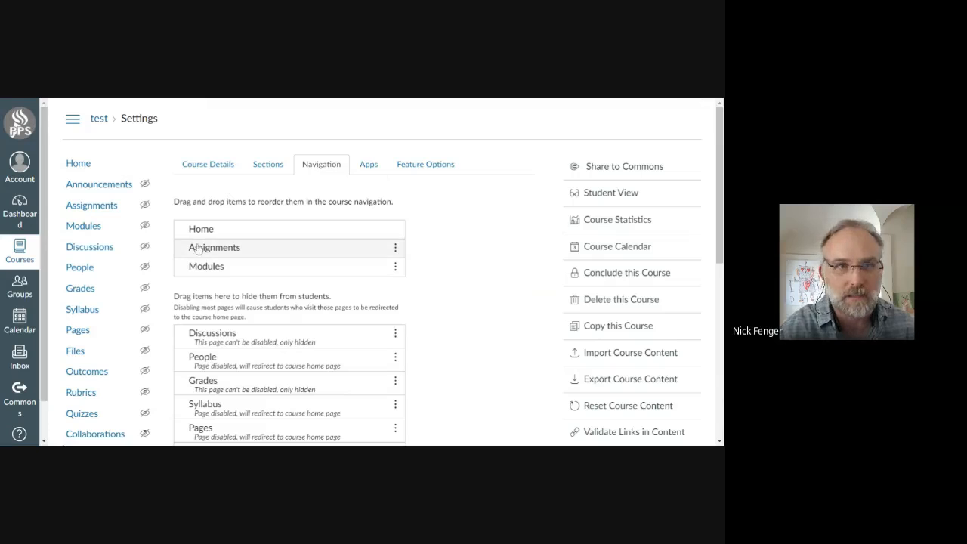
pyautogui.scroll(-10, 340, 406)
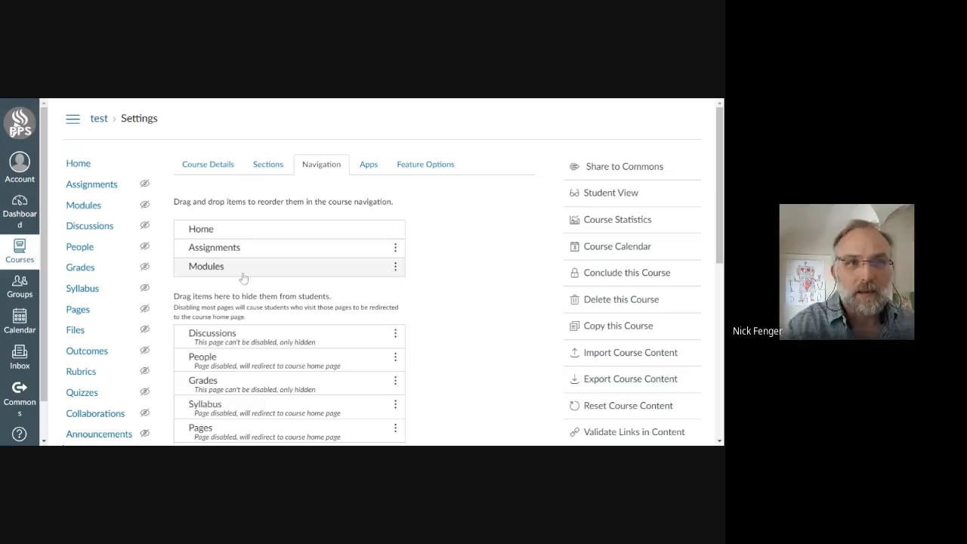
# Add a module named Soft Start to the test course.
pyautogui.click(85, 205)
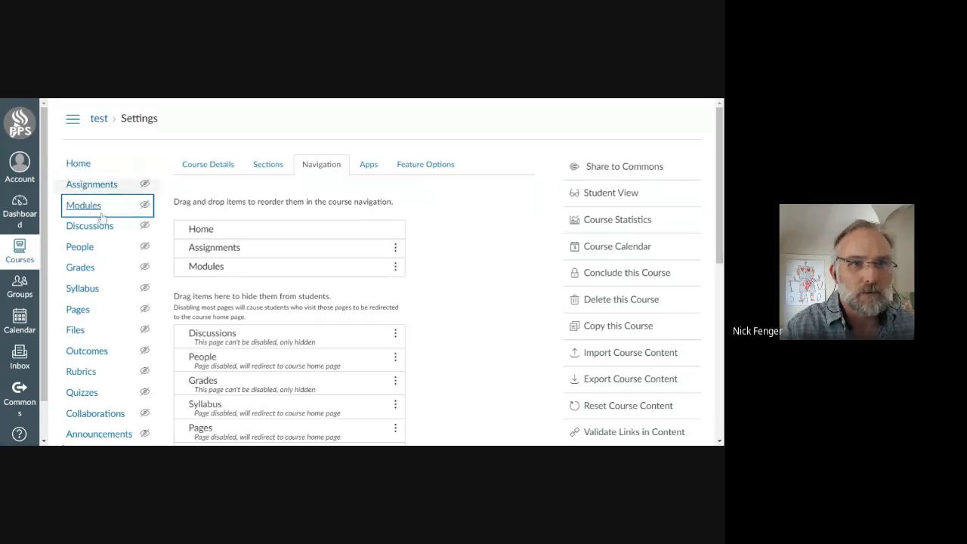
pyautogui.click(634, 172)
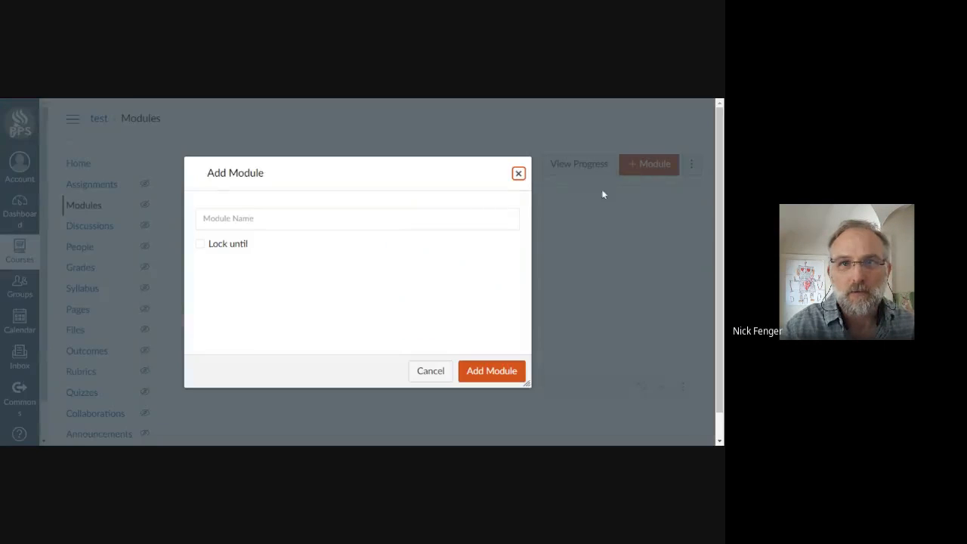
pyautogui.click(358, 220)
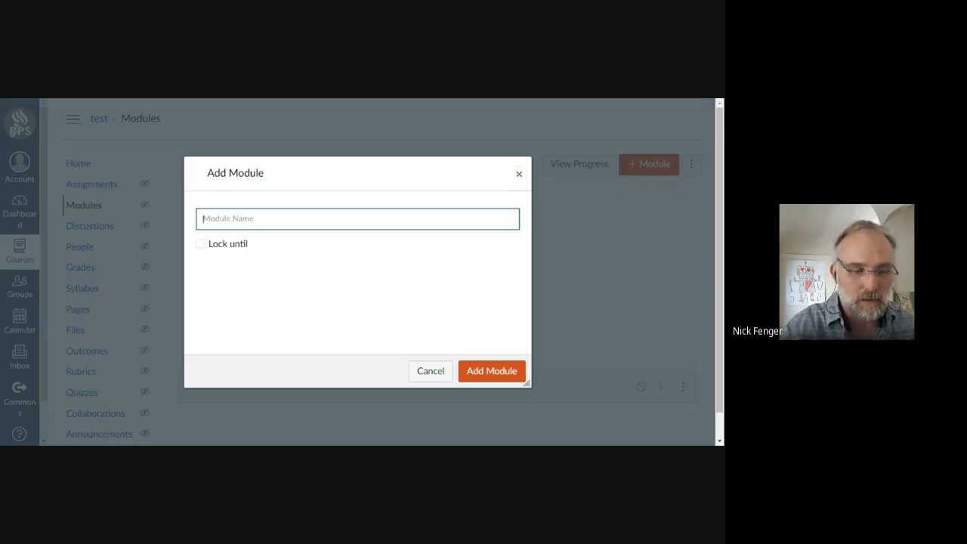
pyautogui.write('Soft')
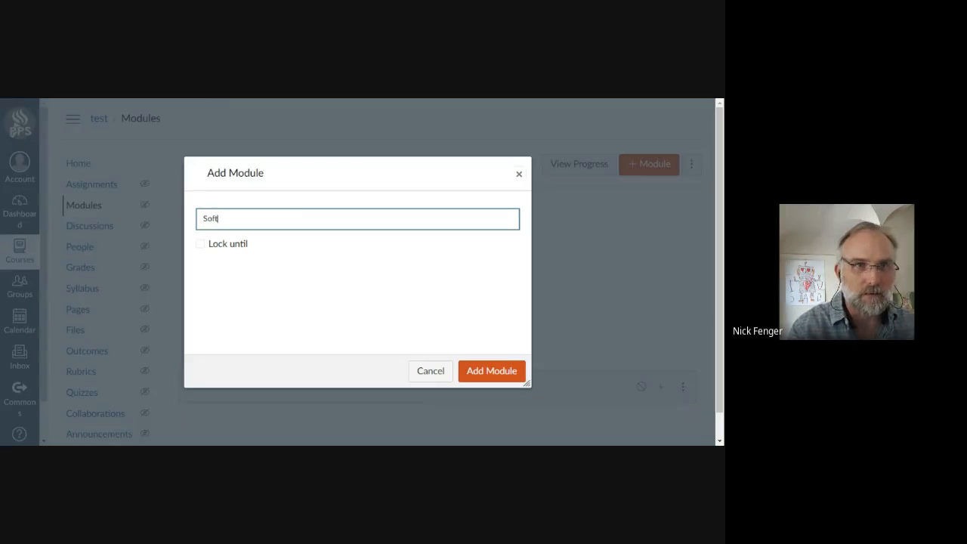
pyautogui.write(' Start')
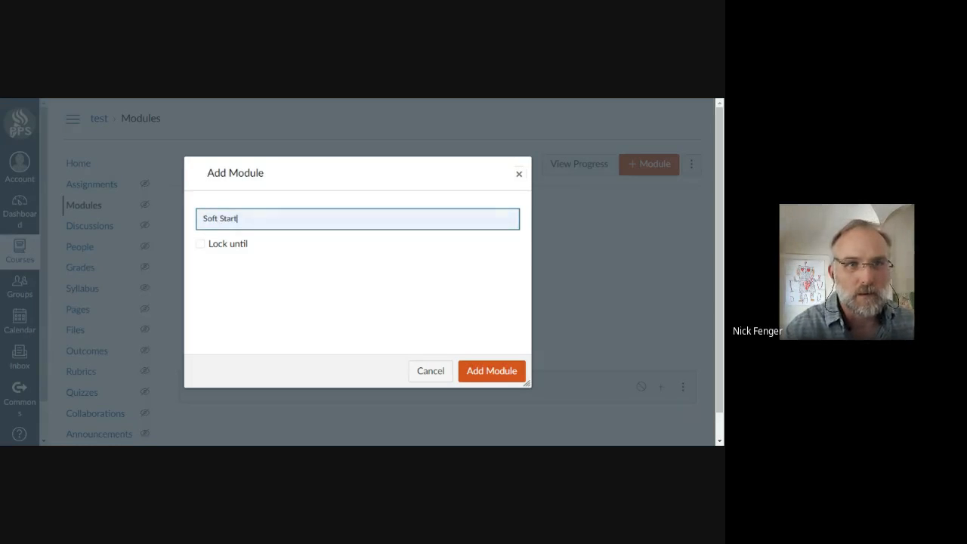
pyautogui.click(492, 371)
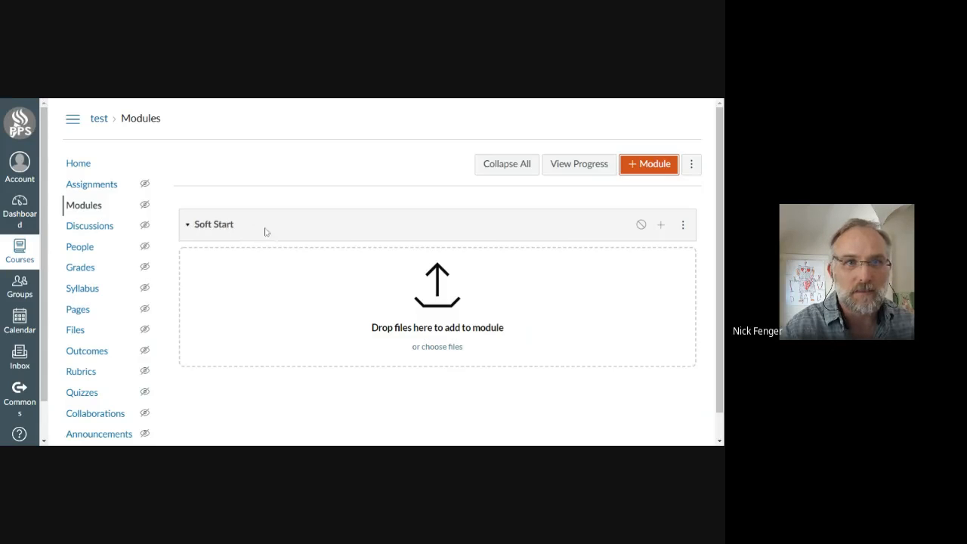
# Rename the Soft Start module as Soft Start (This is a Module).
pyautogui.click(683, 225)
pyautogui.click(637, 258)
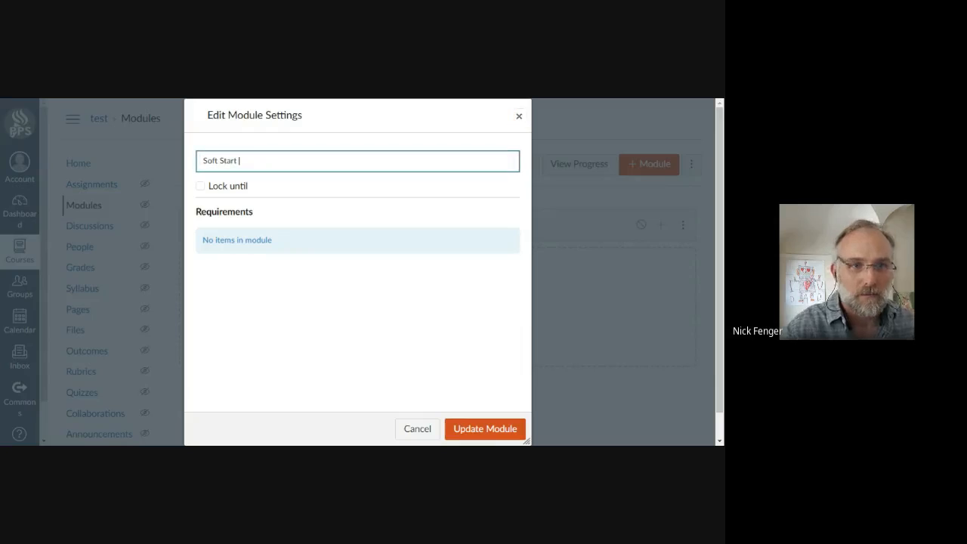
pyautogui.write('(This is a Module')
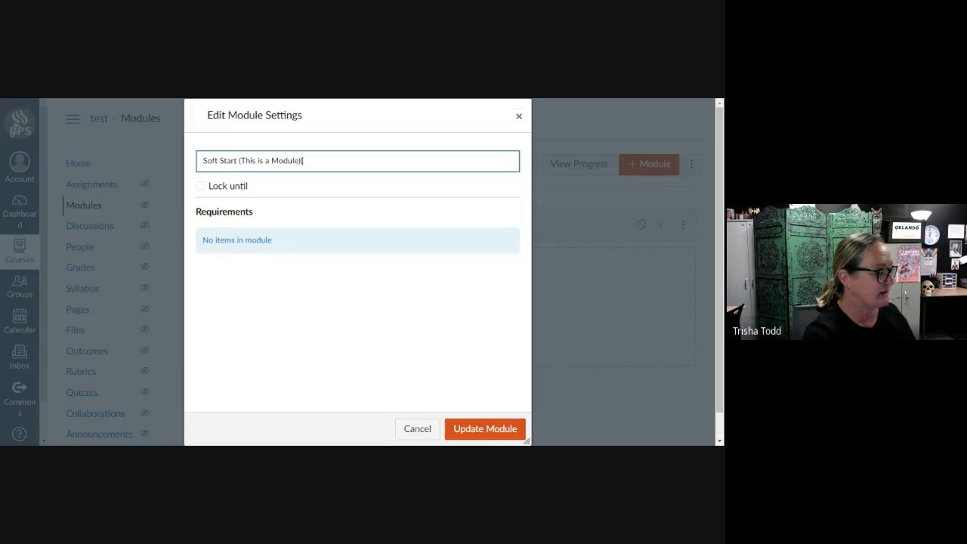
pyautogui.click(470, 428)
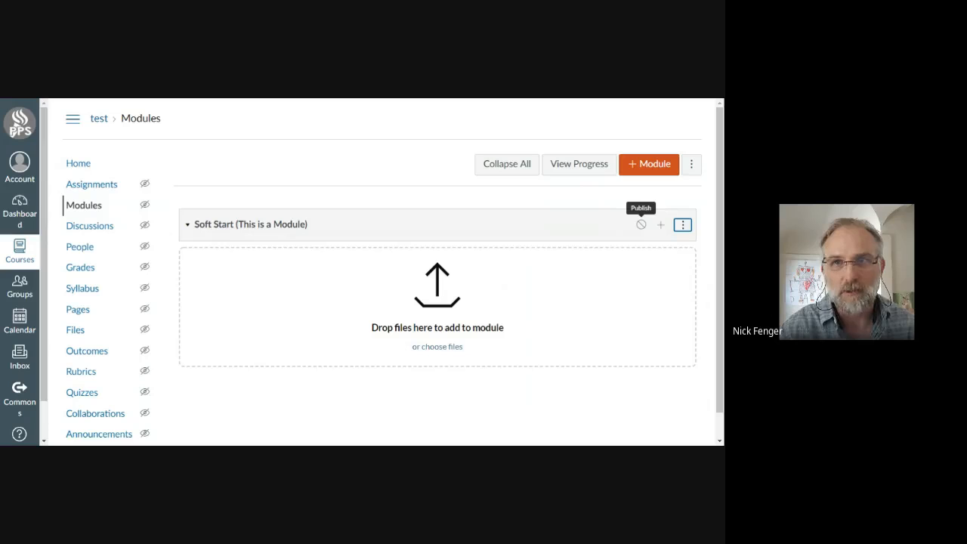
# Choose Page and New Page as the item for the Soft Start module, and leave without adding it.
pyautogui.click(662, 226)
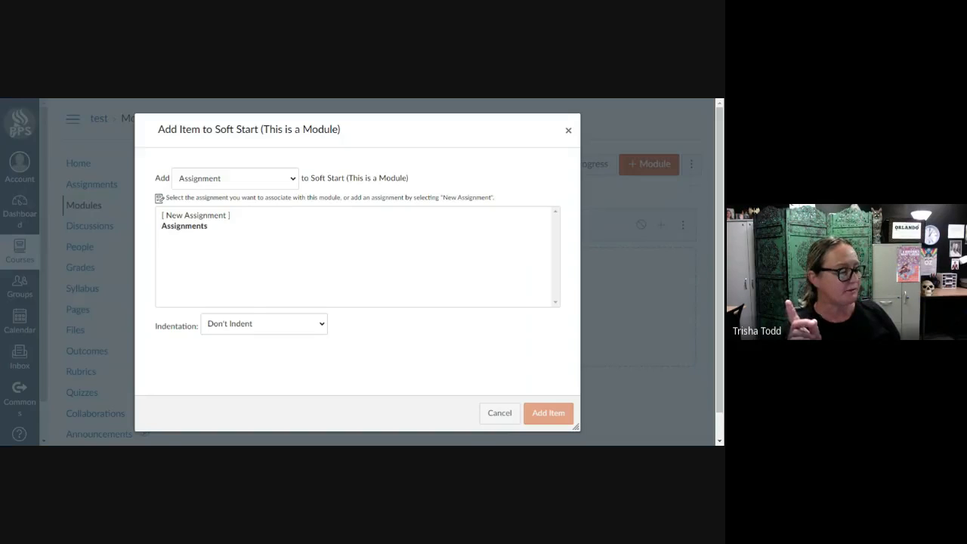
pyautogui.click(235, 179)
pyautogui.click(189, 227)
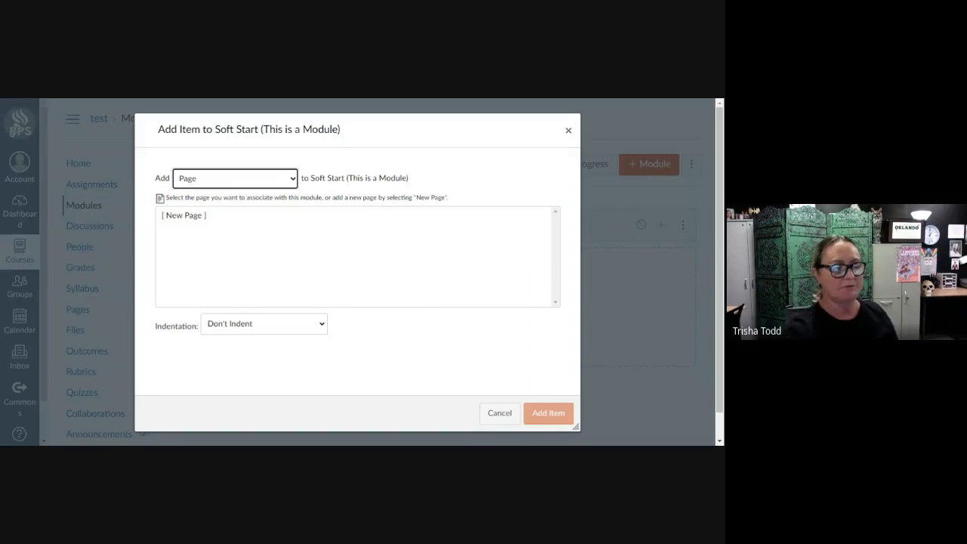
pyautogui.click(186, 217)
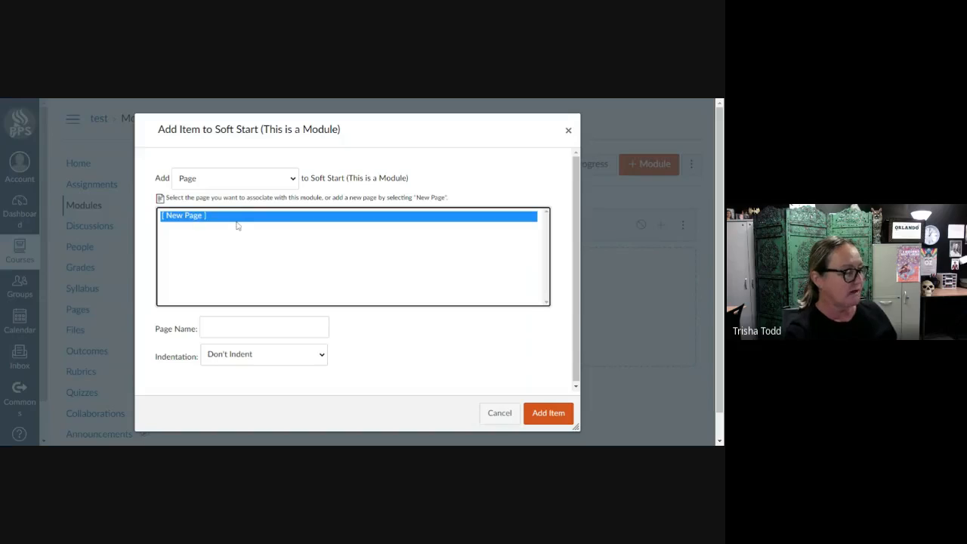
pyautogui.click(264, 327)
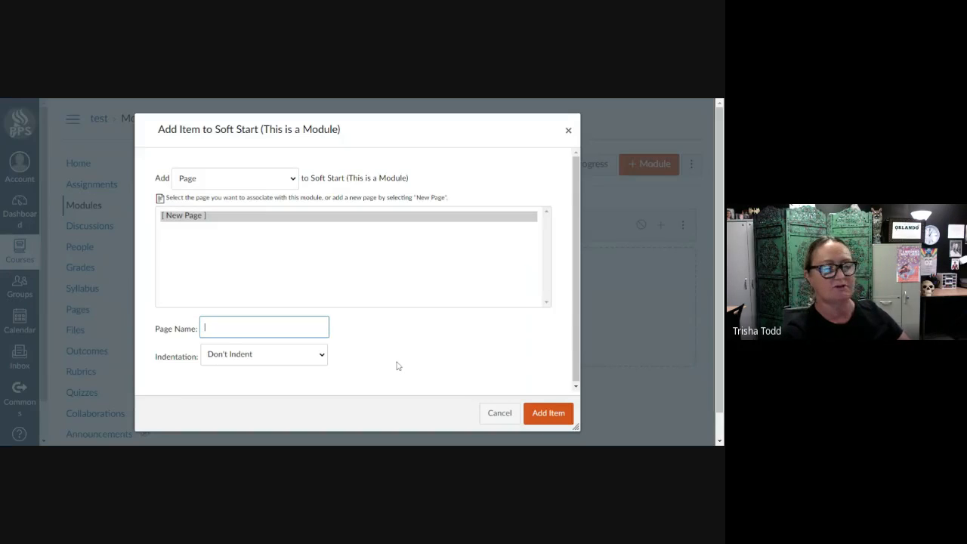
pyautogui.click(499, 414)
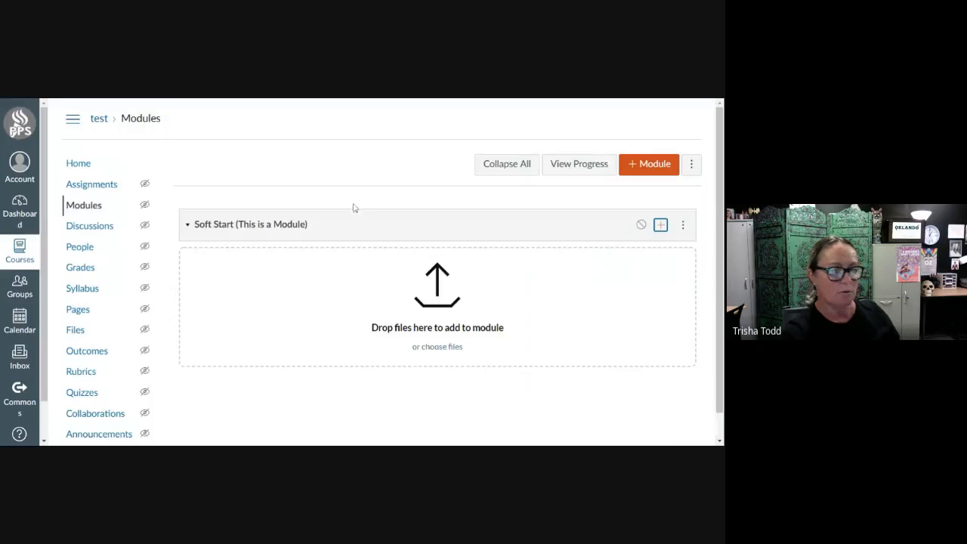
# Enter Day 1 as the name of a new page for the Soft Start module, and cancel the addition.
pyautogui.click(661, 226)
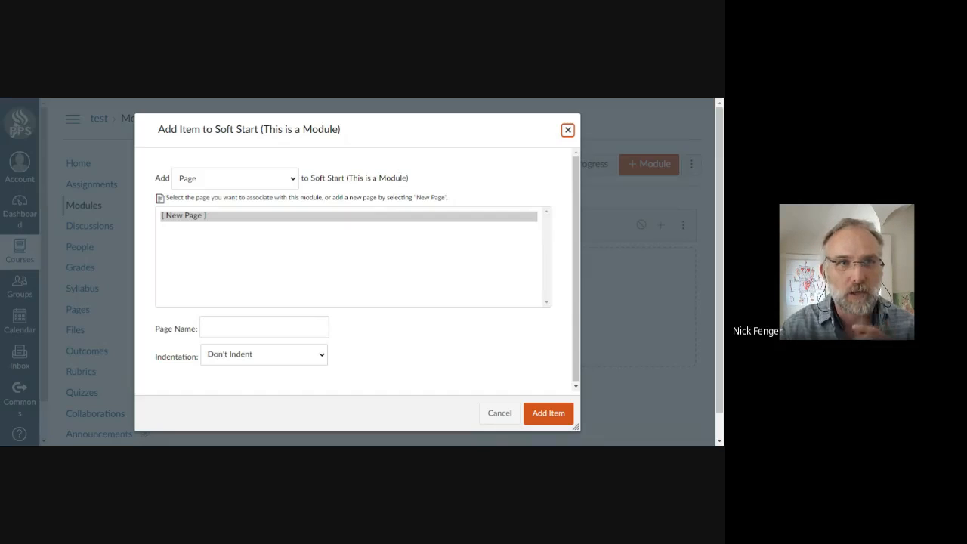
pyautogui.click(206, 218)
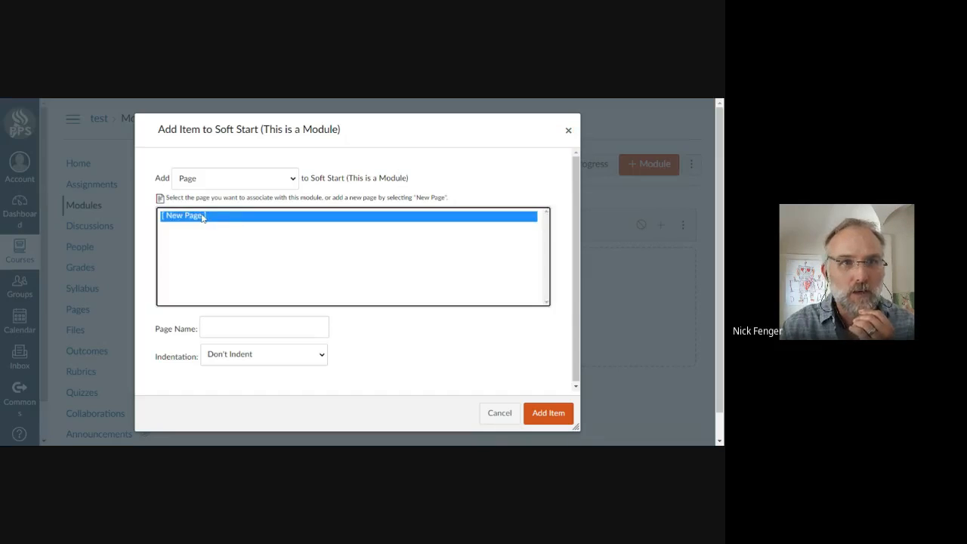
pyautogui.click(229, 328)
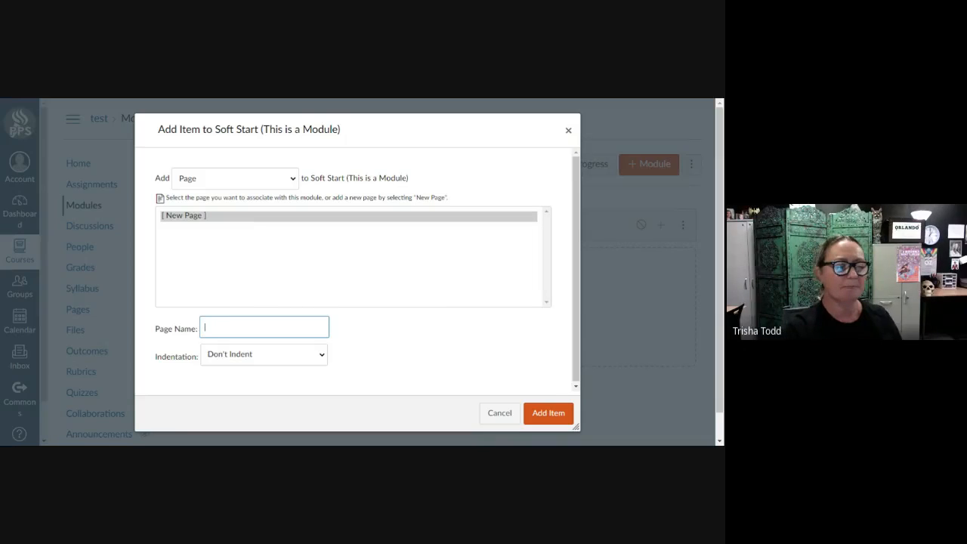
pyautogui.write('Day 1')
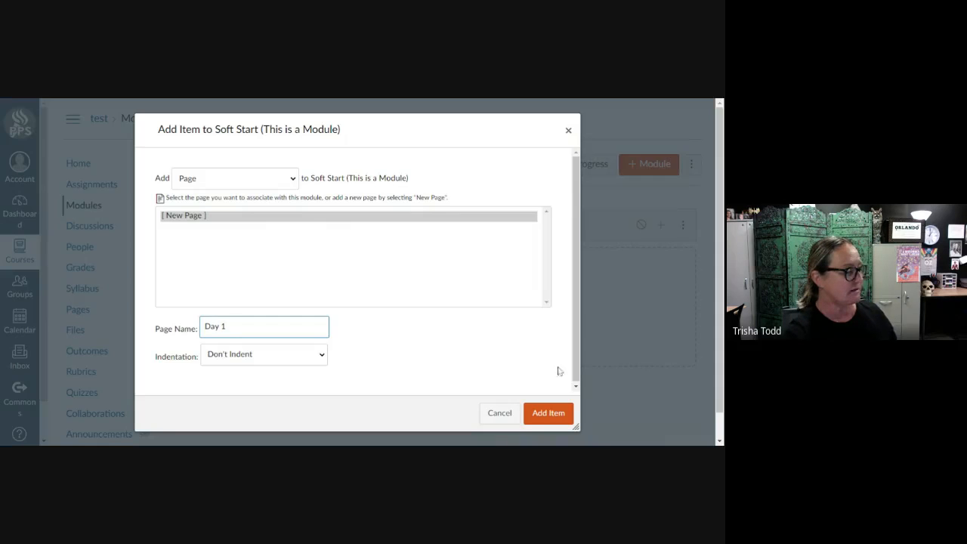
pyautogui.click(500, 414)
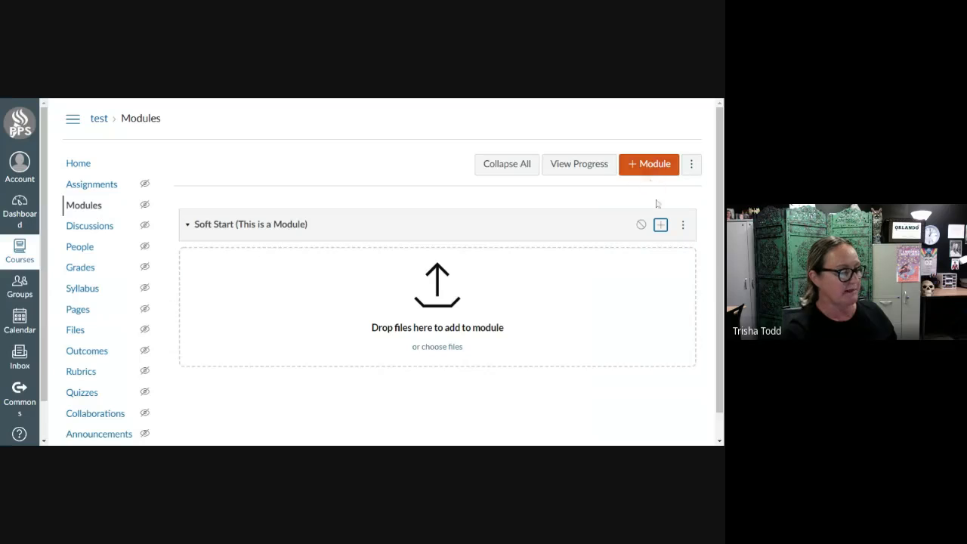
# Add a new page named Week 1 to the Soft Start module.
pyautogui.click(661, 226)
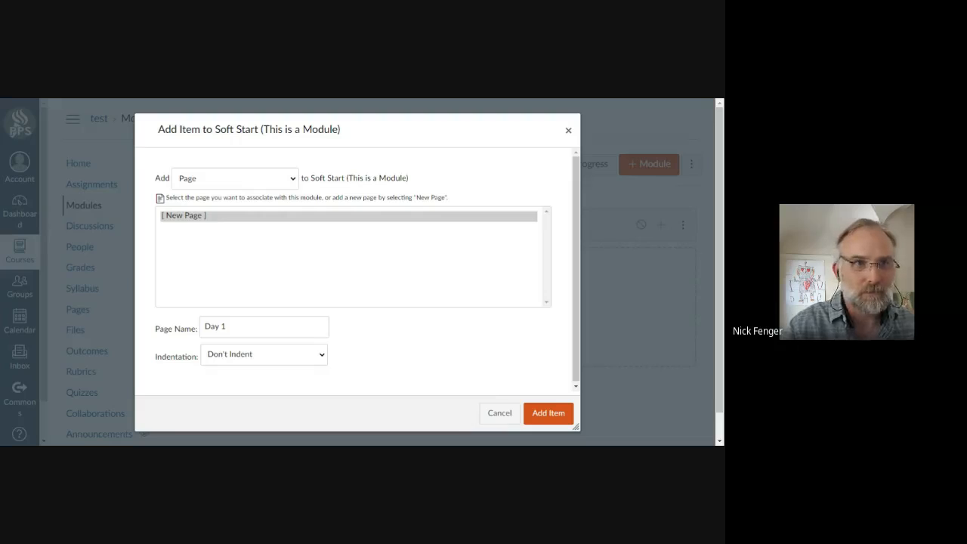
pyautogui.click(215, 182)
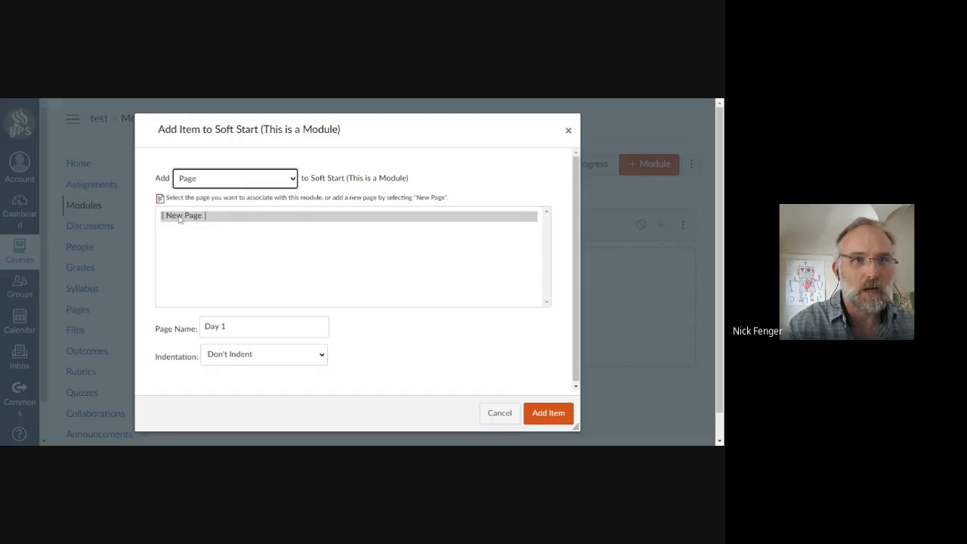
pyautogui.click(203, 217)
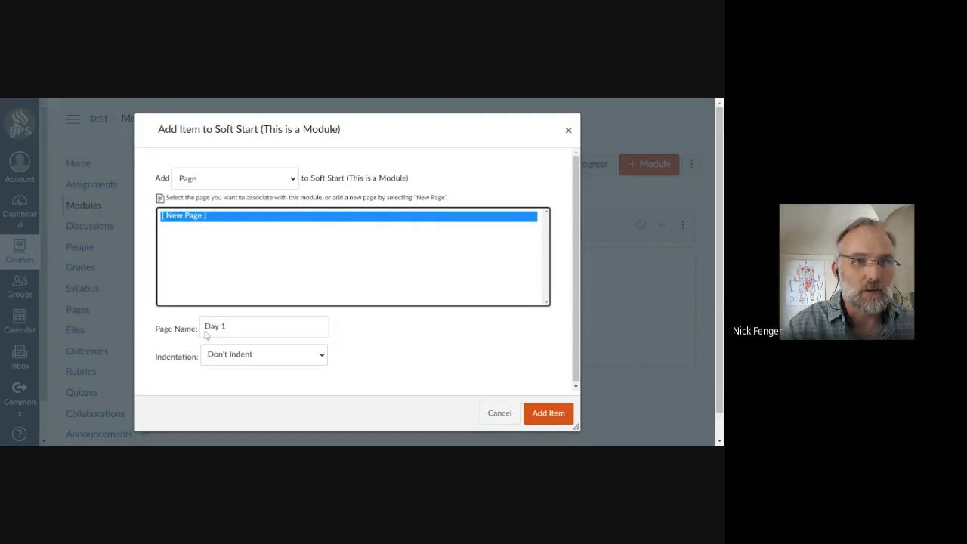
pyautogui.press('Tab')
pyautogui.press('BackSpace')
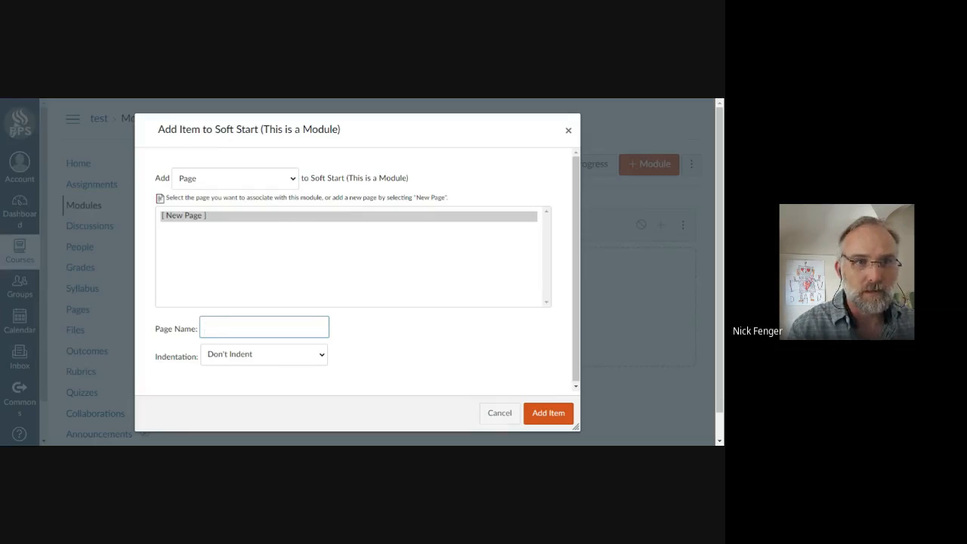
pyautogui.write('Day 1')
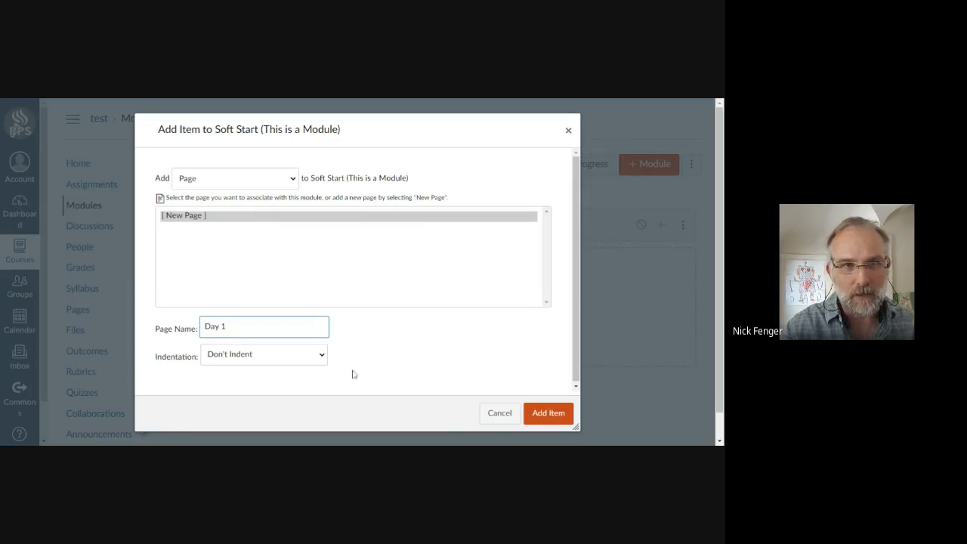
pyautogui.hotkey('ctrl', 'a')
pyautogui.write('Week 1')
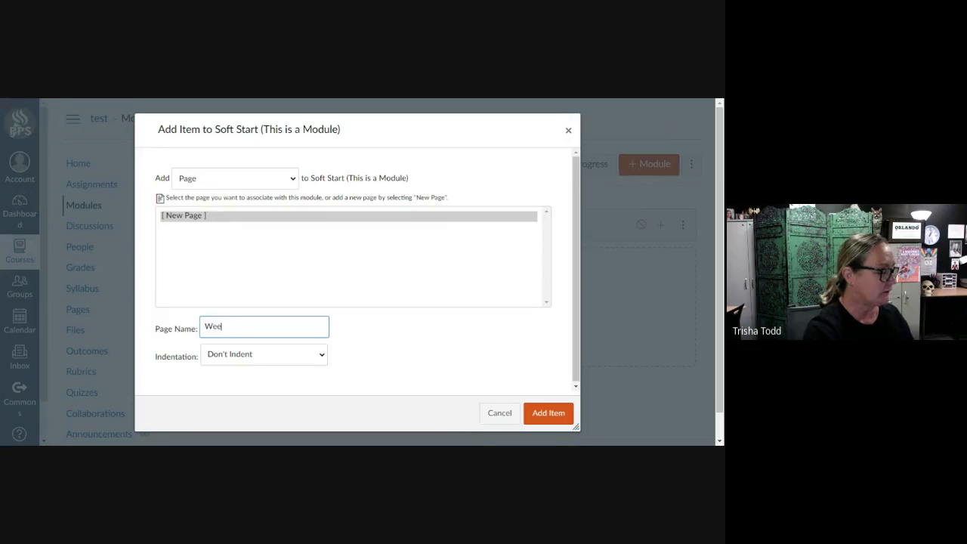
pyautogui.click(545, 414)
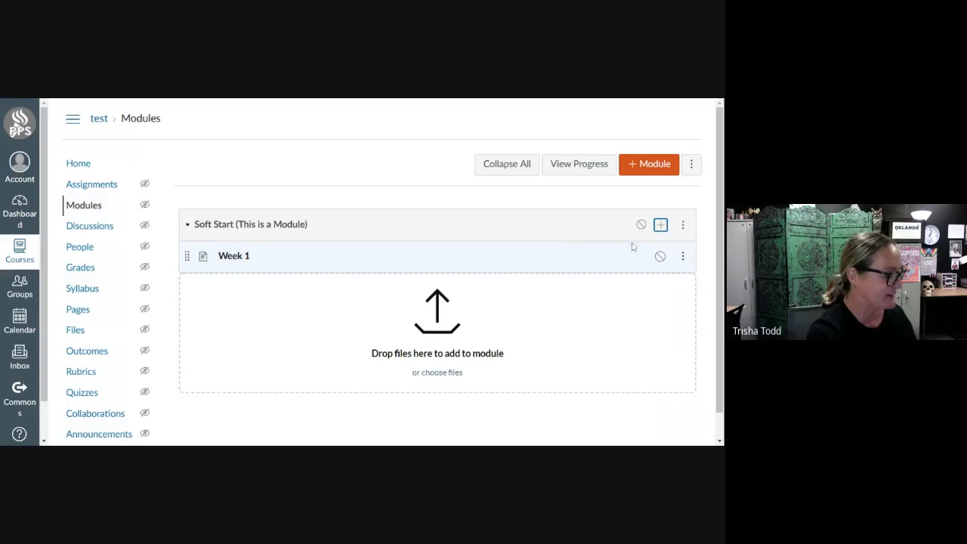
# Retitle the Week 1 page in the Soft Start module as Day 1.
pyautogui.click(682, 256)
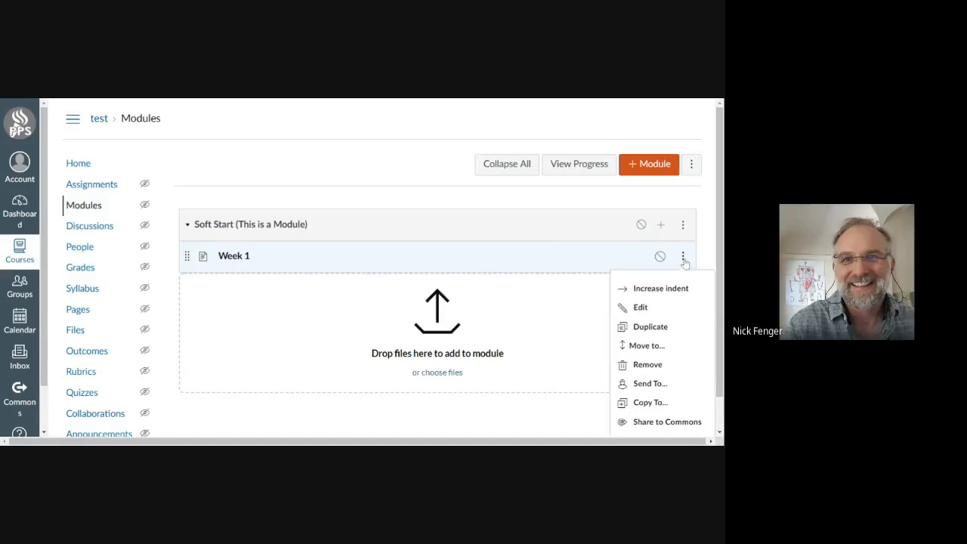
pyautogui.click(660, 308)
pyautogui.click(288, 259)
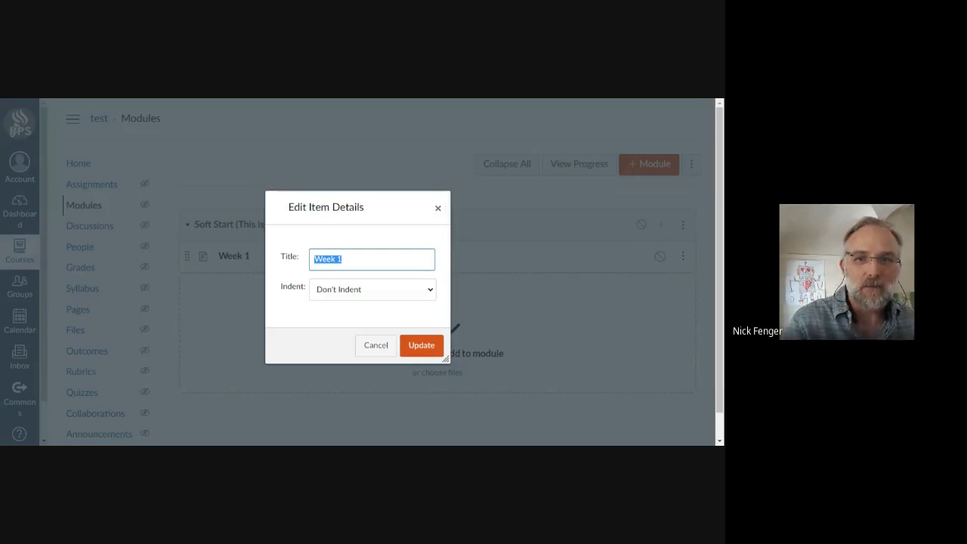
pyautogui.write('Day 1')
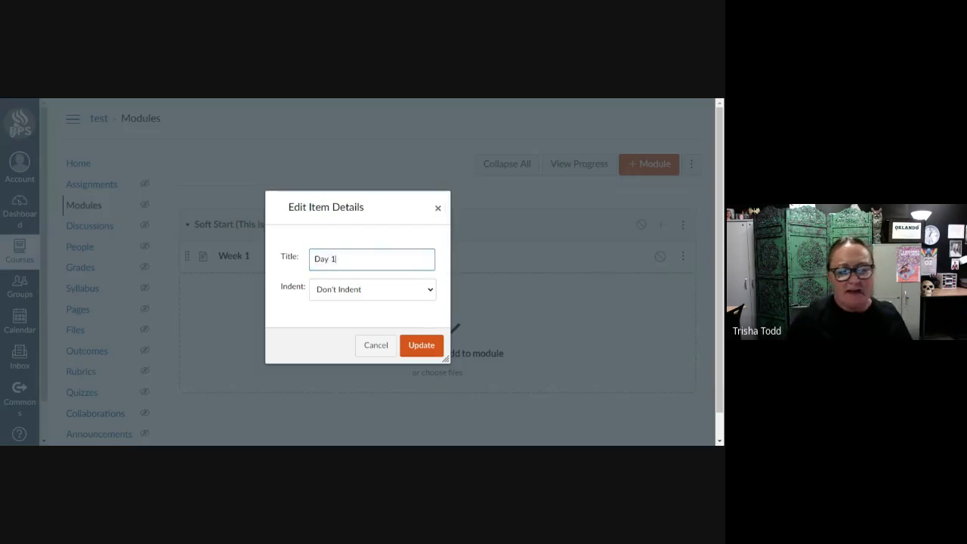
pyautogui.click(423, 346)
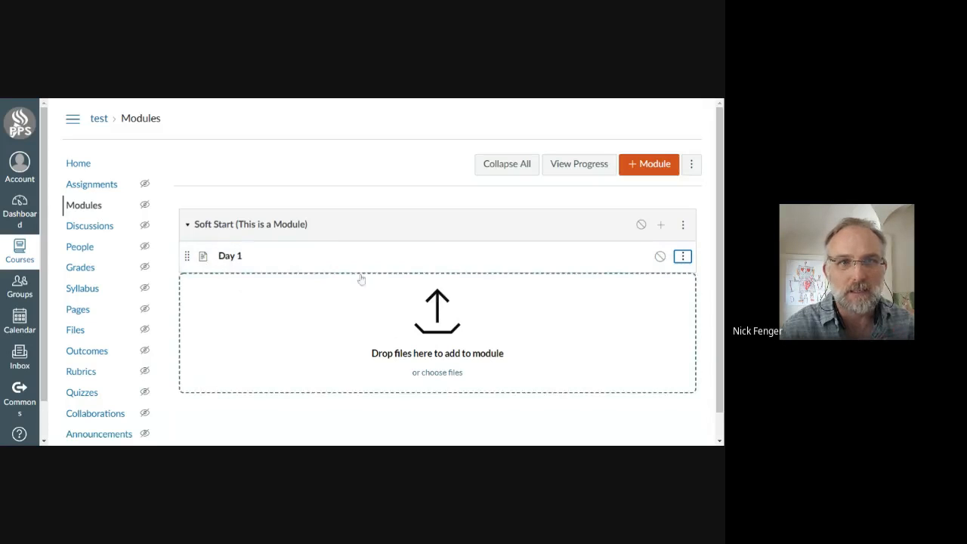
pyautogui.click(231, 260)
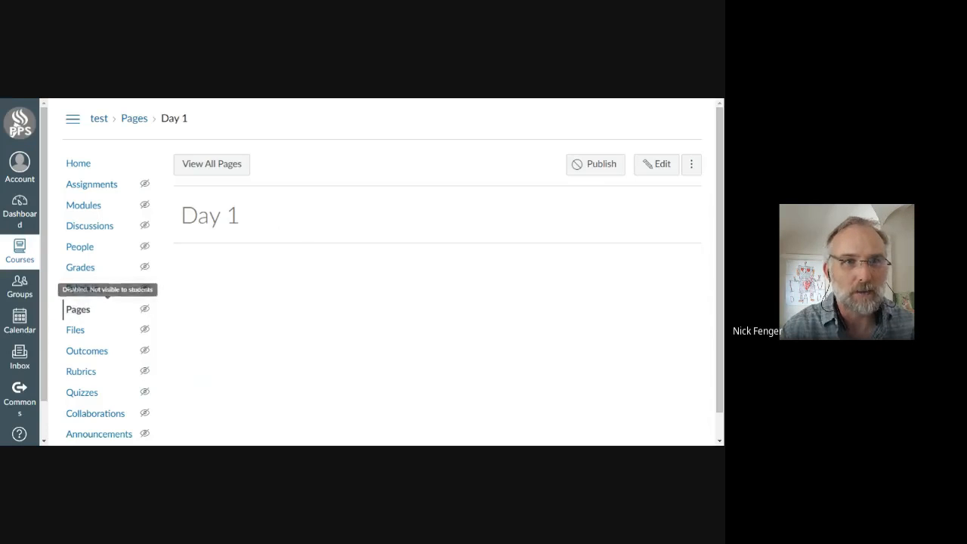
pyautogui.click(660, 168)
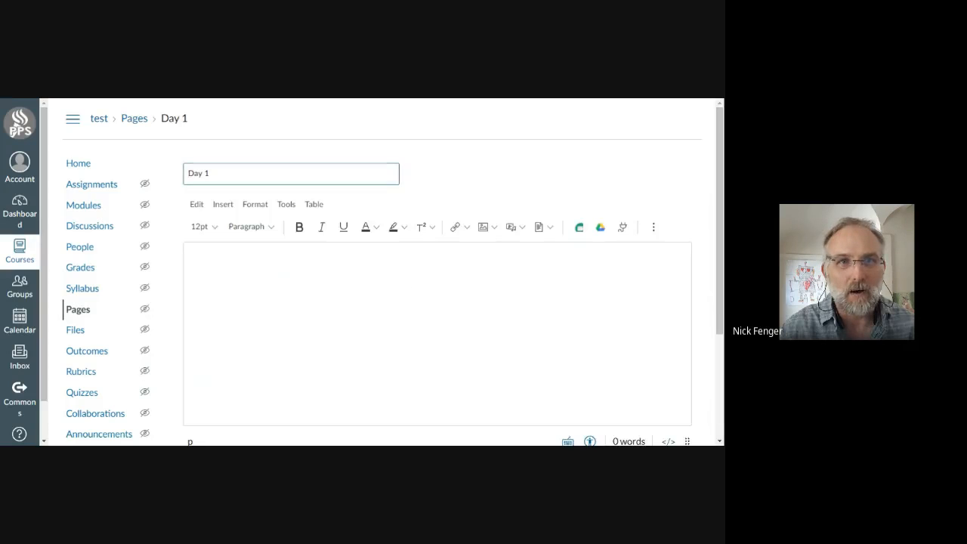
pyautogui.click(191, 262)
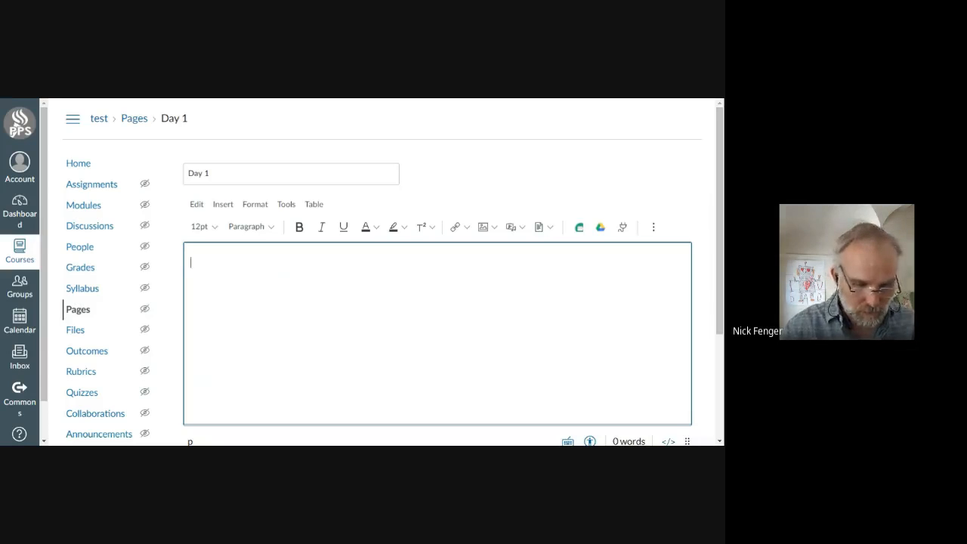
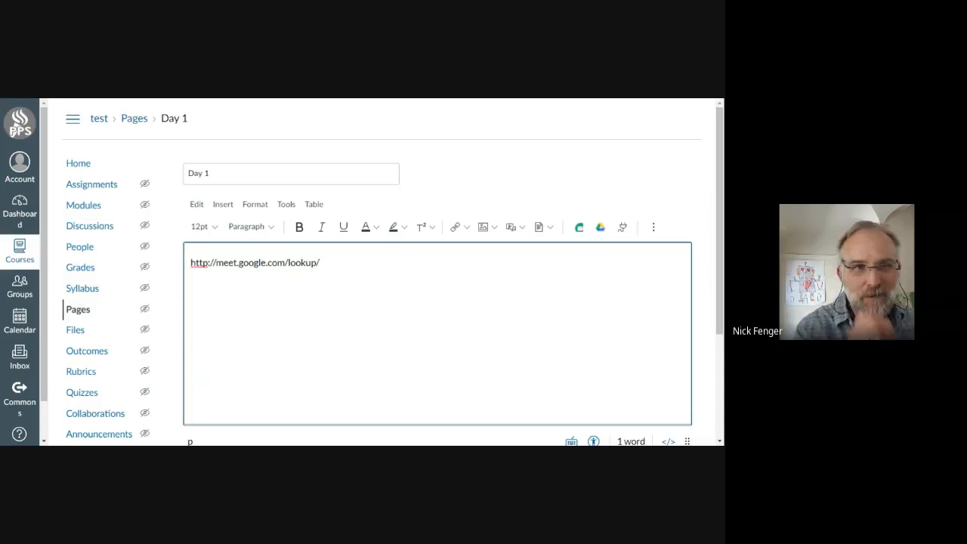
pyautogui.moveTo(289, 263); pyautogui.dragTo(110, 252)
pyautogui.click(320, 263)
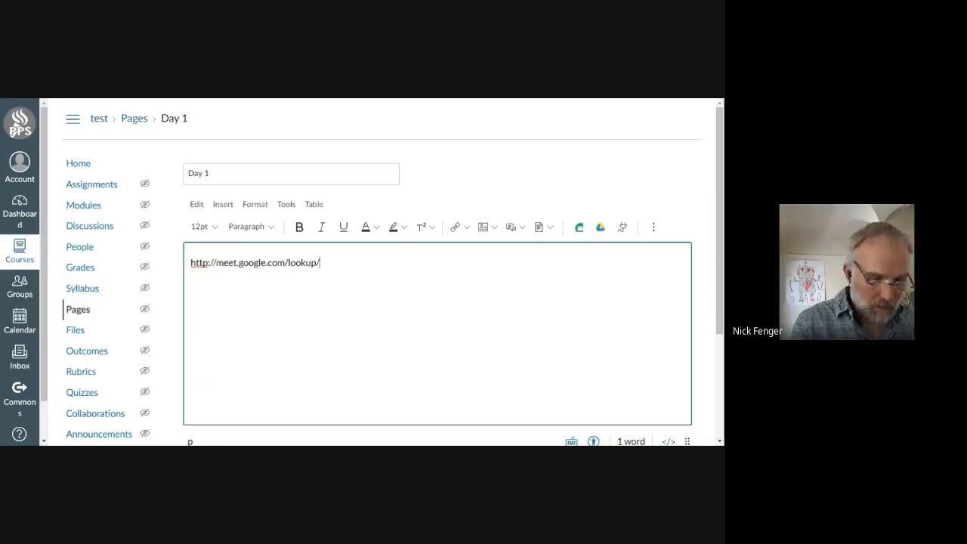
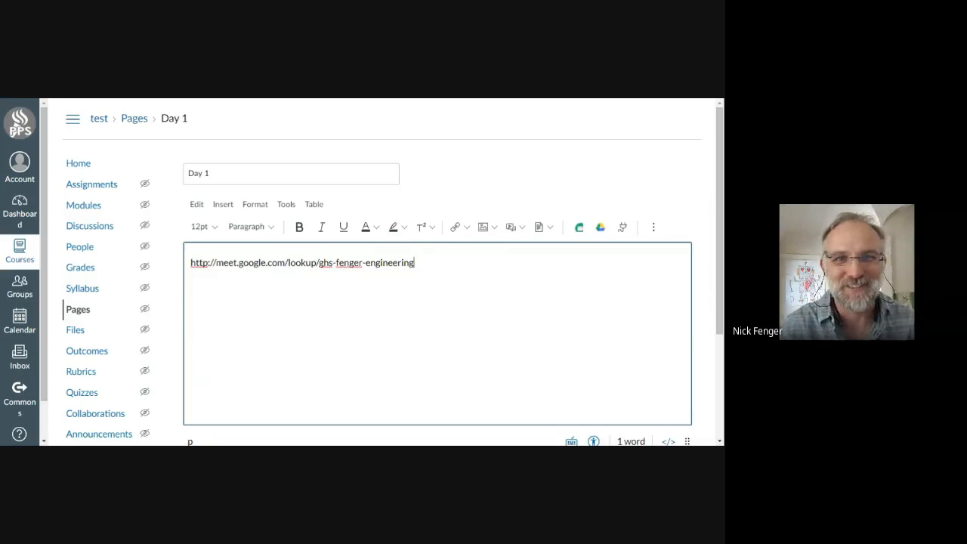
# Turn the Google Meet address in the Day 1 page body into a hyperlink.
pyautogui.moveTo(415, 263); pyautogui.dragTo(170, 268)
pyautogui.moveTo(415, 263); pyautogui.dragTo(186, 264)
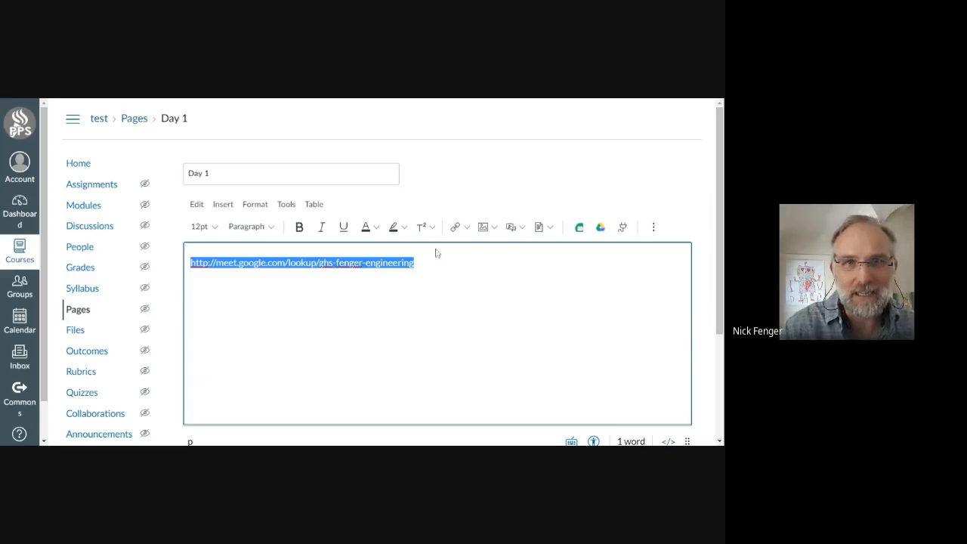
pyautogui.click(415, 263)
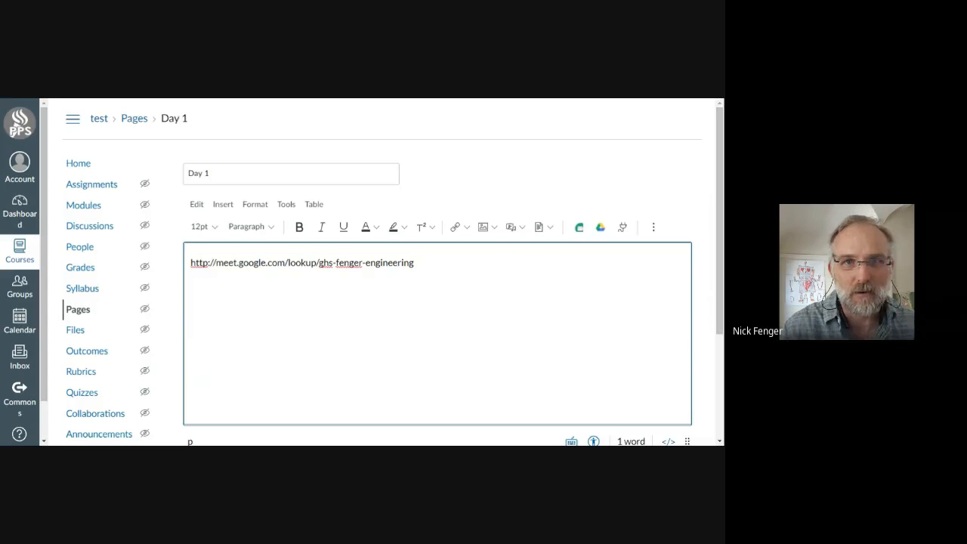
pyautogui.press('Return')
# Set the display text of the Google Meet link to "This is our Meeting Link", keeping its address.
pyautogui.hotkey('shift', 'Up')
pyautogui.hotkey('shift', 'Down')
pyautogui.hotkey('shift', 'Up')
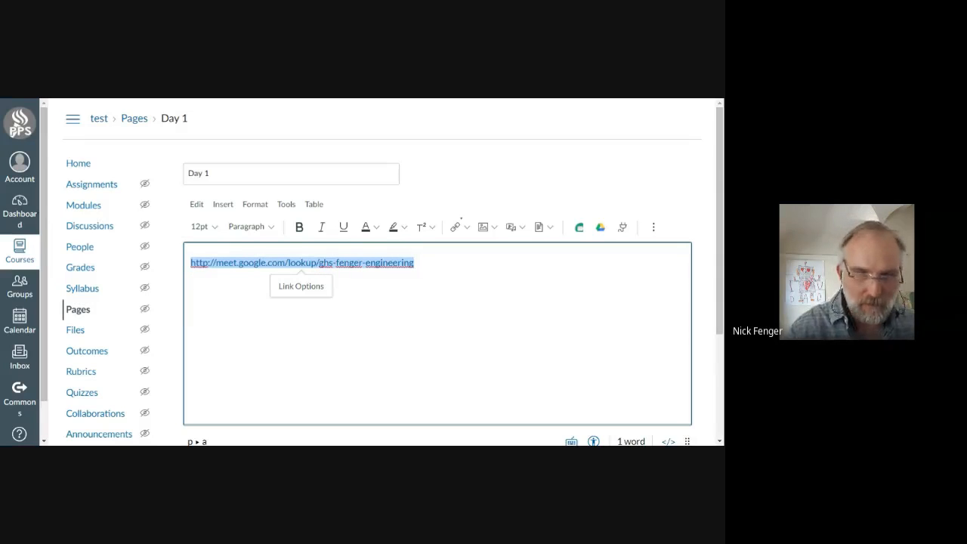
pyautogui.hotkey('shift', 'Down')
pyautogui.hotkey('shift', 'Up')
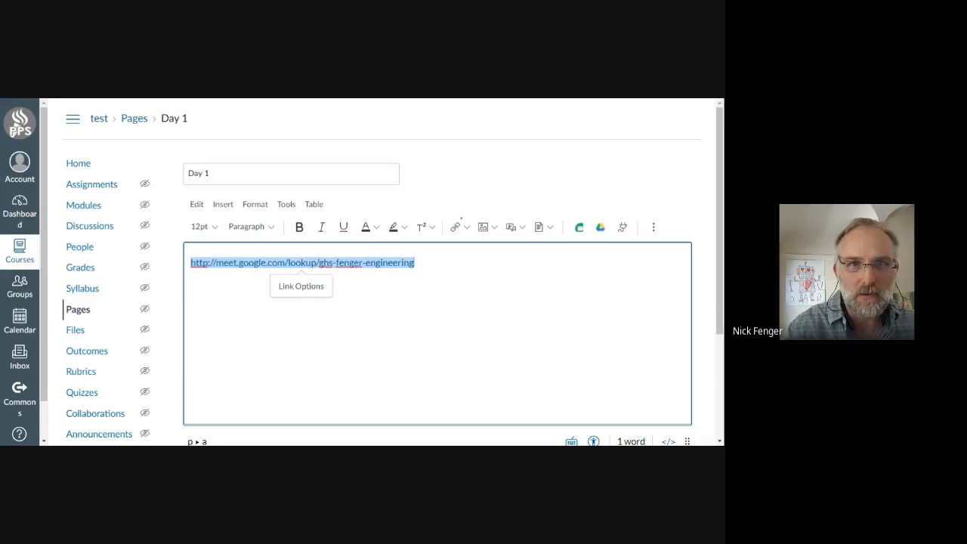
pyautogui.click(464, 228)
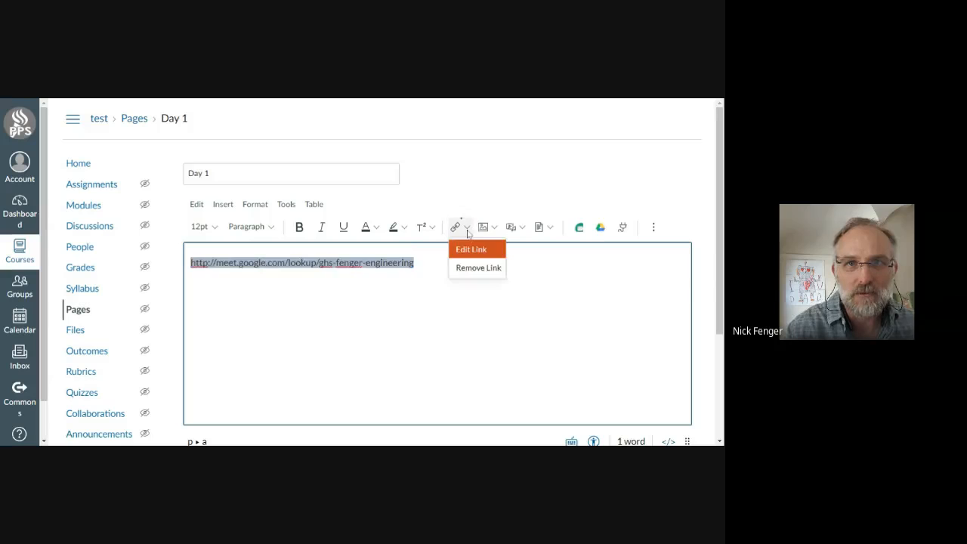
pyautogui.click(467, 247)
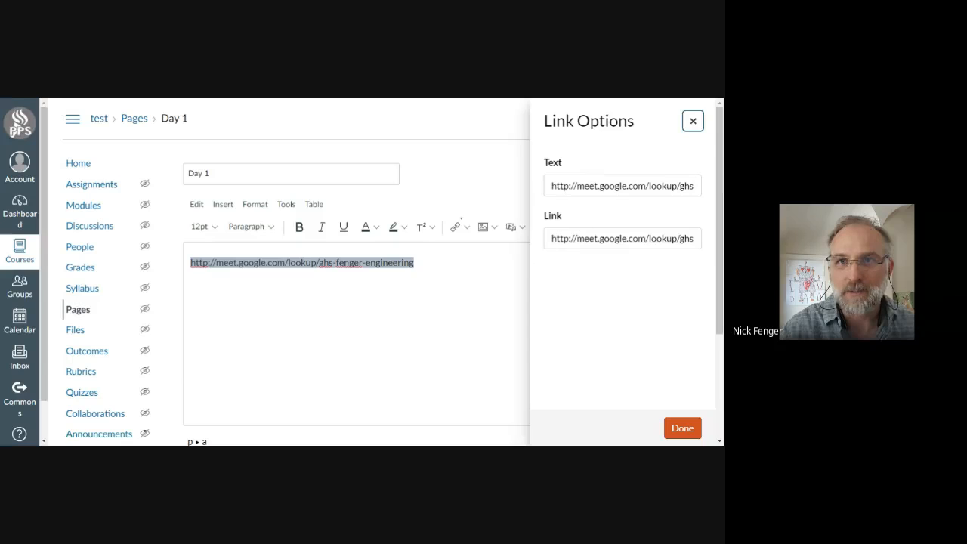
pyautogui.moveTo(552, 186); pyautogui.dragTo(714, 183)
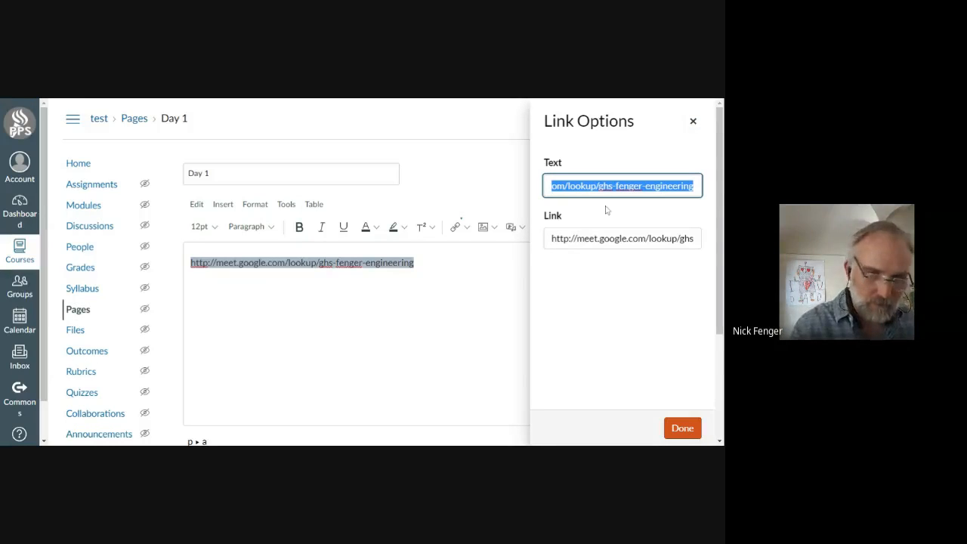
pyautogui.write('This is our Meeting Link')
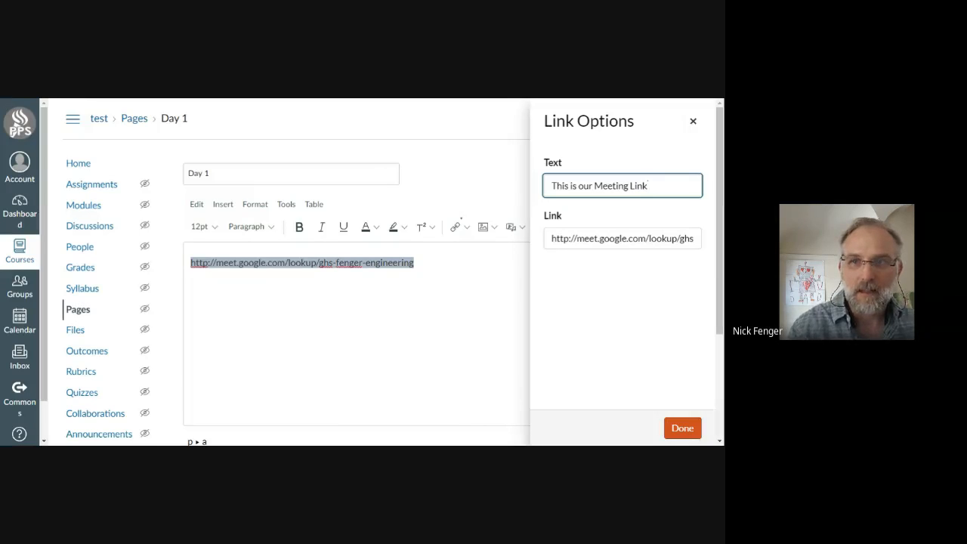
pyautogui.click(683, 428)
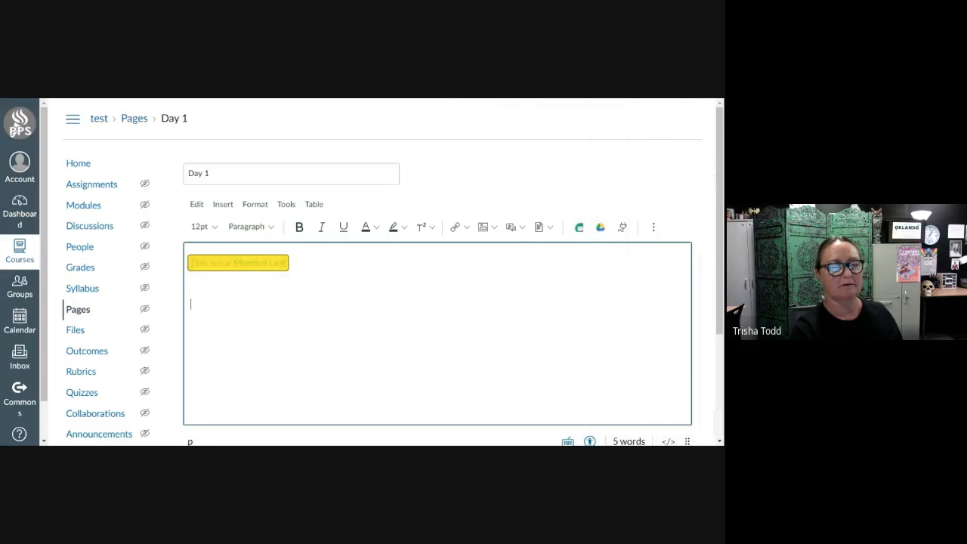
# Add blank lines below the meeting link and save the Day 1 page without publishing it.
pyautogui.click(288, 263)
pyautogui.press('Return')
pyautogui.press('Return')
pyautogui.scroll(-3, 695, 416)
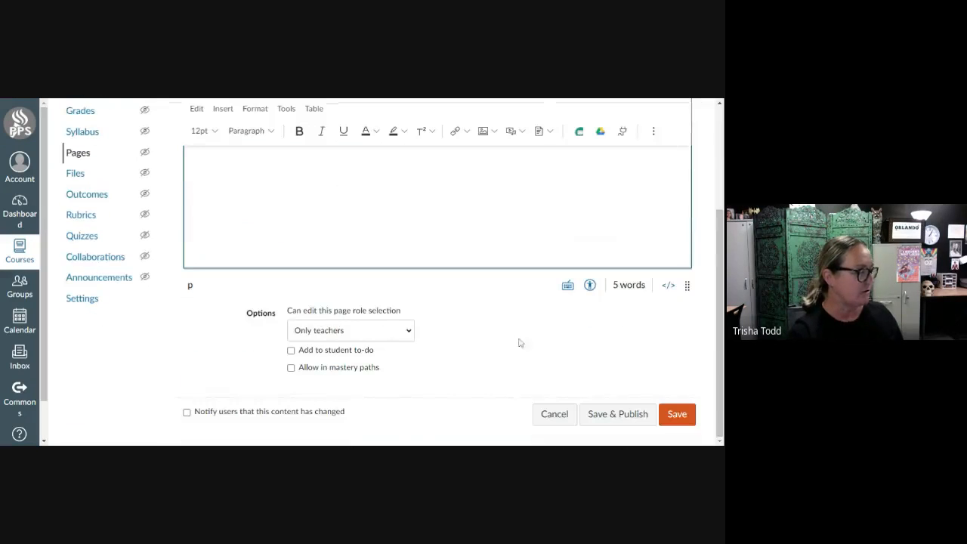
pyautogui.scroll(3, 421, 298)
pyautogui.scroll(-3, 661, 429)
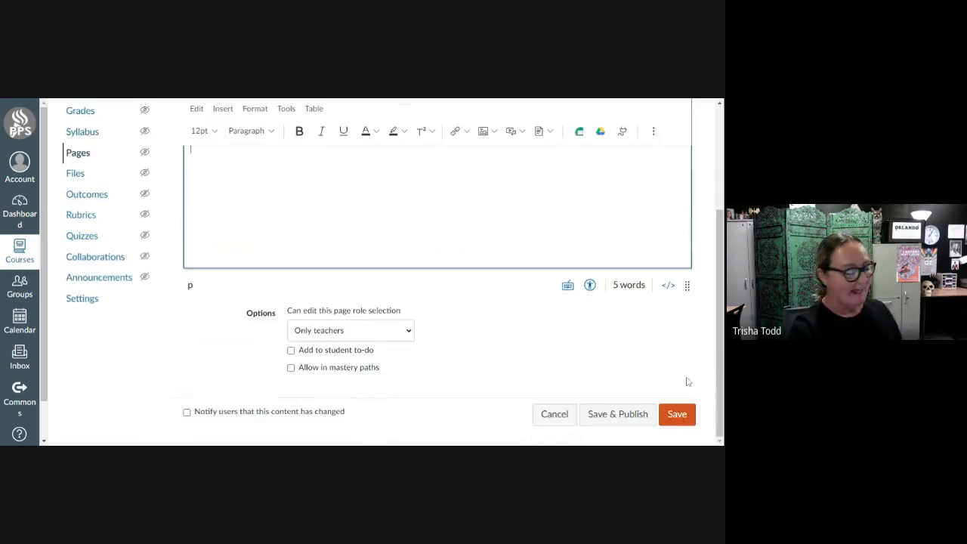
pyautogui.click(673, 415)
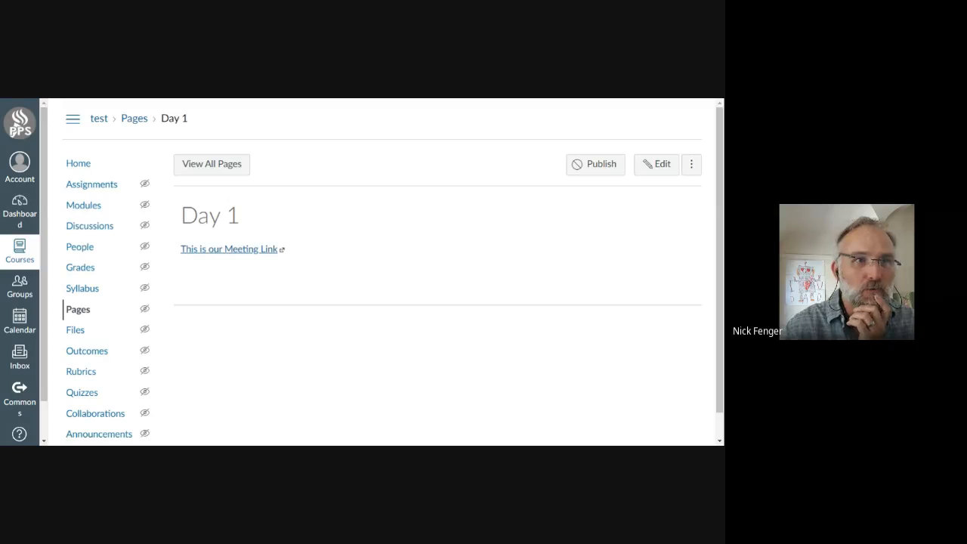
# Return to the course's modules and reopen the Day 1 page from the Soft Start module.
pyautogui.click(84, 206)
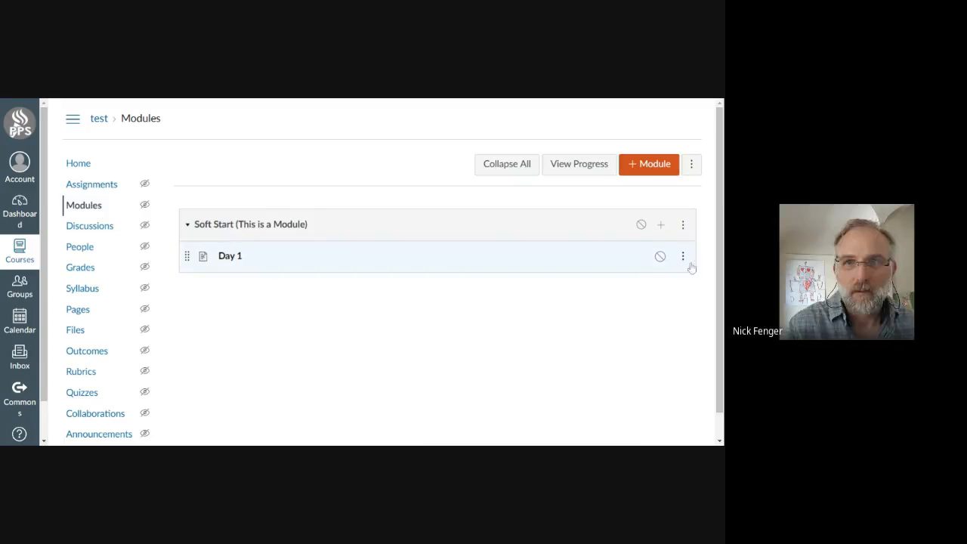
pyautogui.click(226, 260)
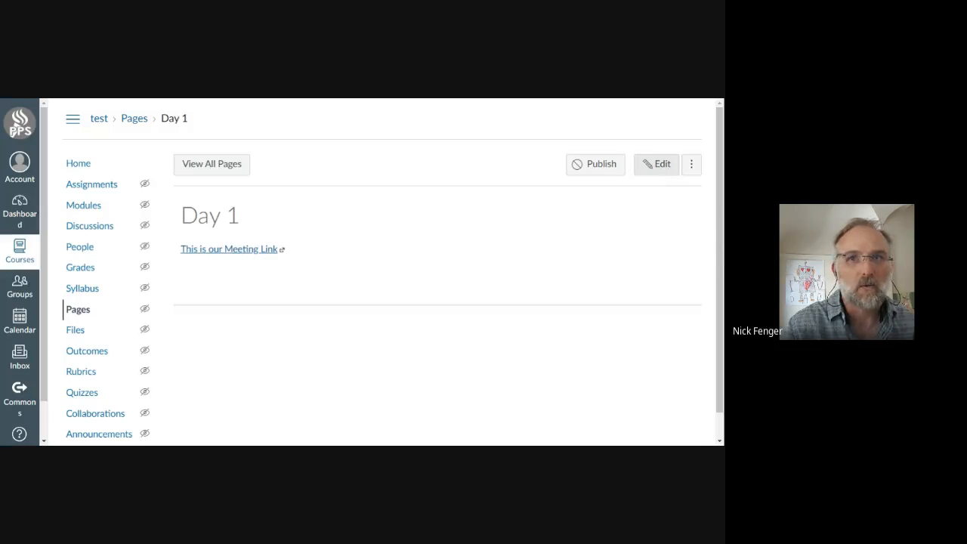
# Look through the Day 1 page's editing options, such as who can edit it, and close the editor without saving.
pyautogui.click(658, 164)
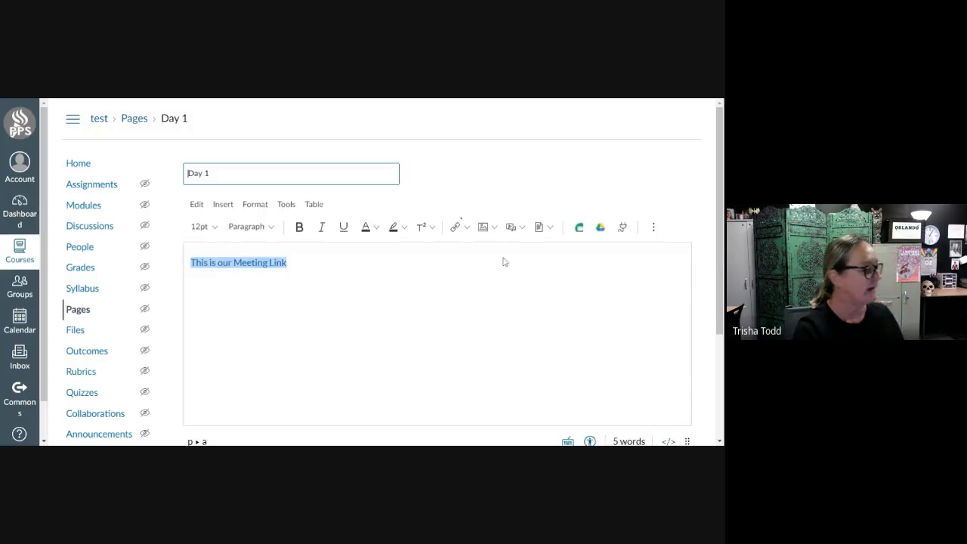
pyautogui.scroll(-3, 362, 363)
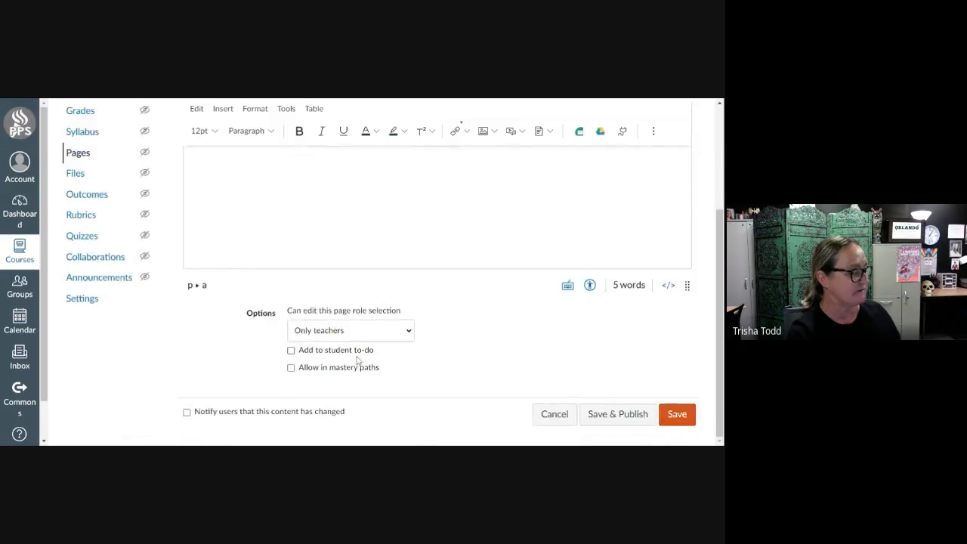
pyautogui.scroll(3, 363, 362)
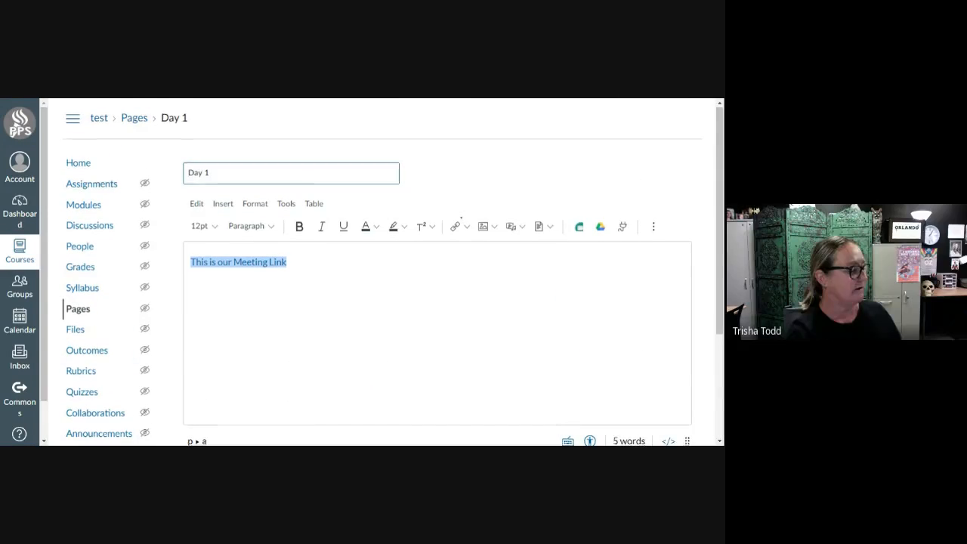
pyautogui.scroll(-3, 682, 398)
pyautogui.click(563, 414)
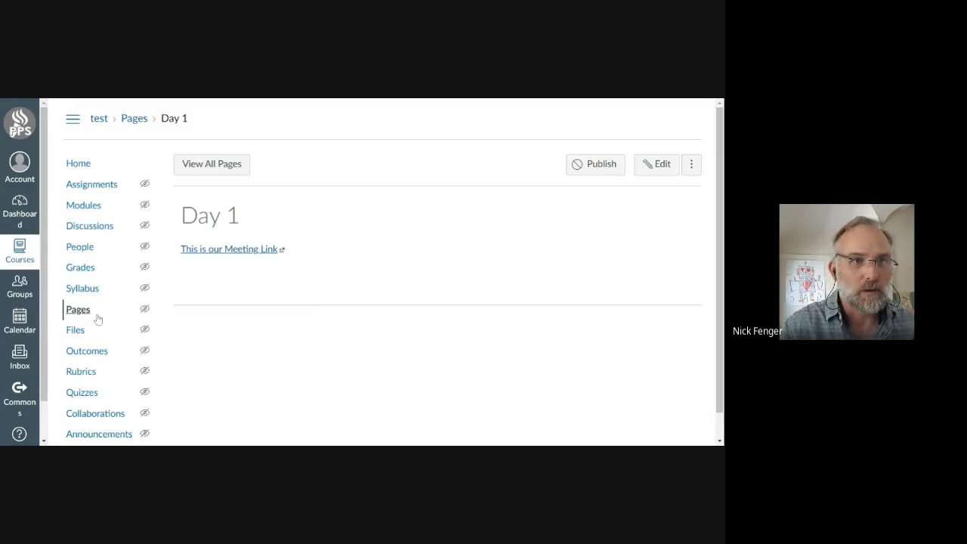
# Open the test course's list of people to find its enrolled members.
pyautogui.scroll(-1, 99, 321)
pyautogui.scroll(1, 107, 426)
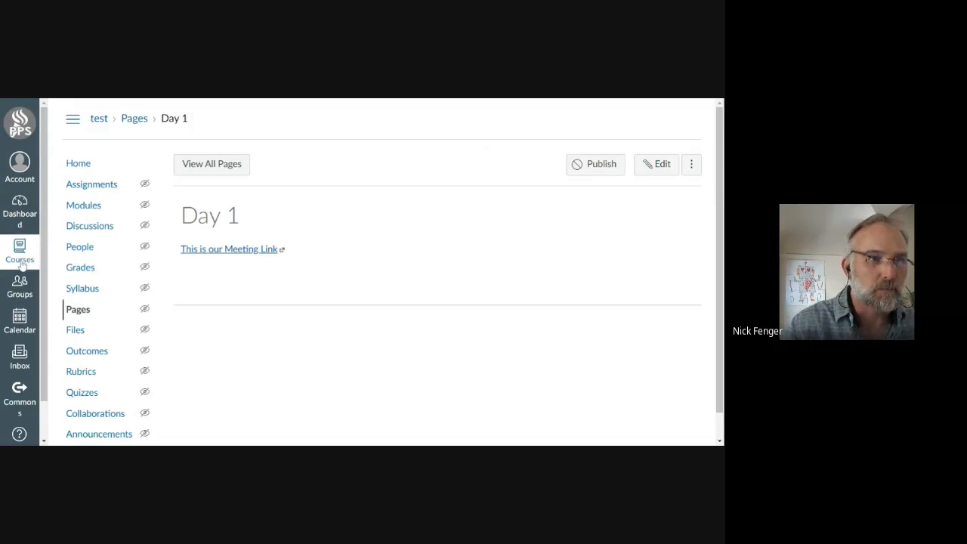
pyautogui.scroll(-1, 23, 325)
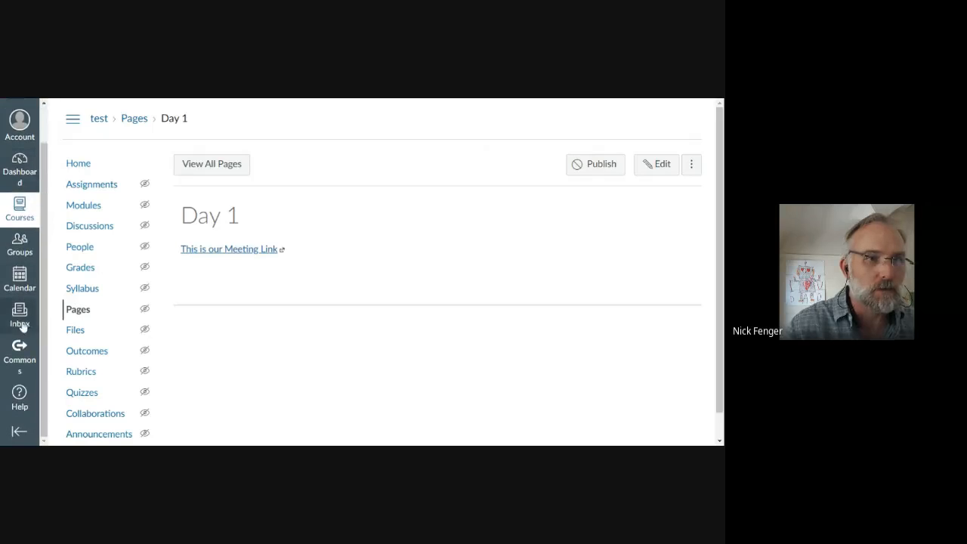
pyautogui.scroll(1, 19, 265)
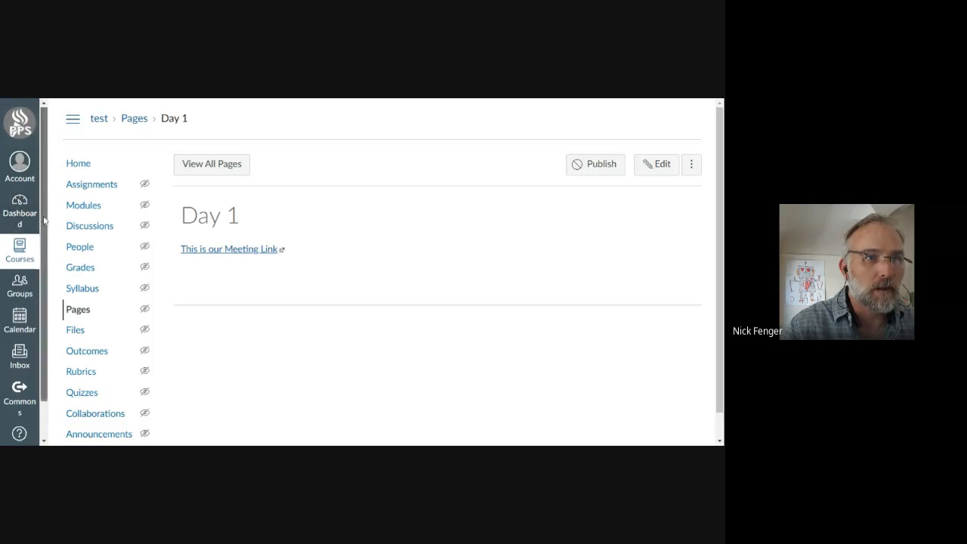
pyautogui.scroll(-1, 23, 242)
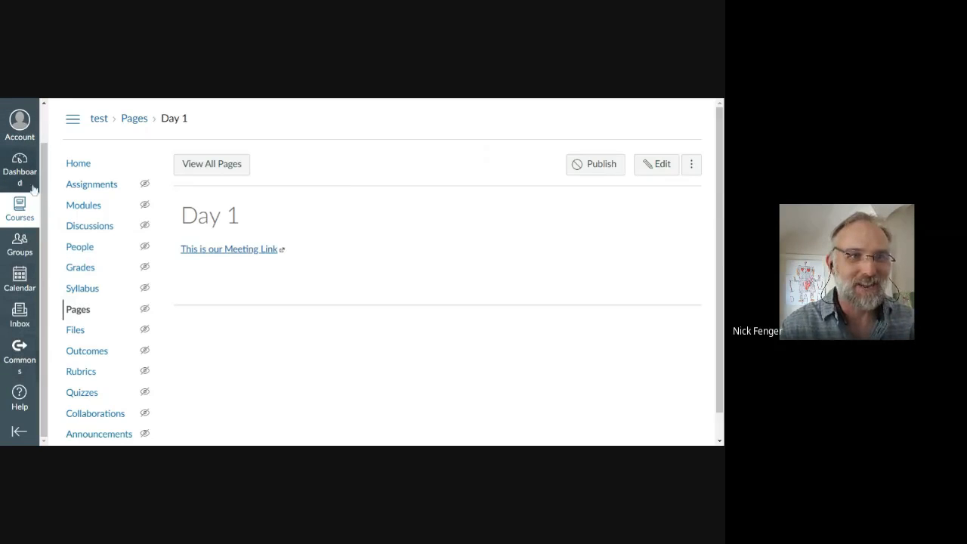
pyautogui.click(80, 248)
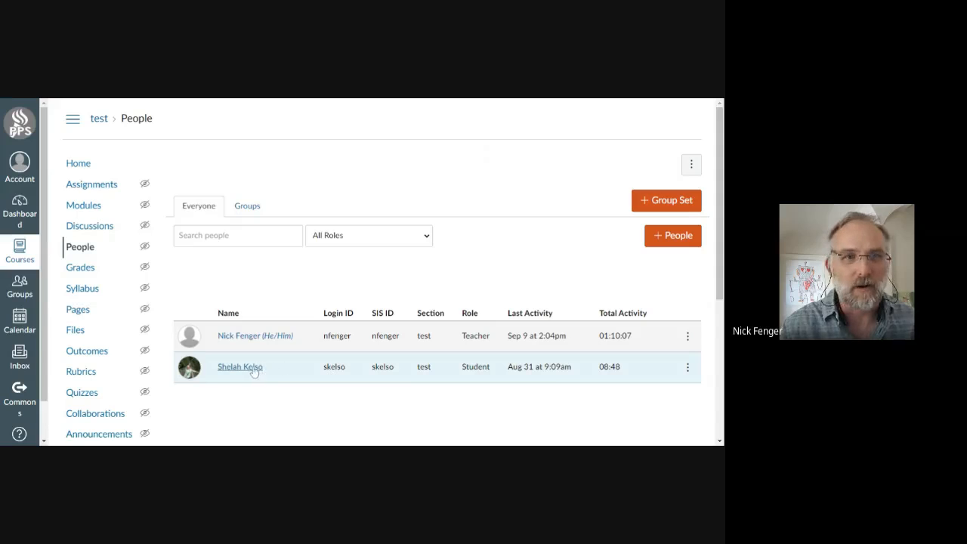
pyautogui.scroll(-2, 687, 380)
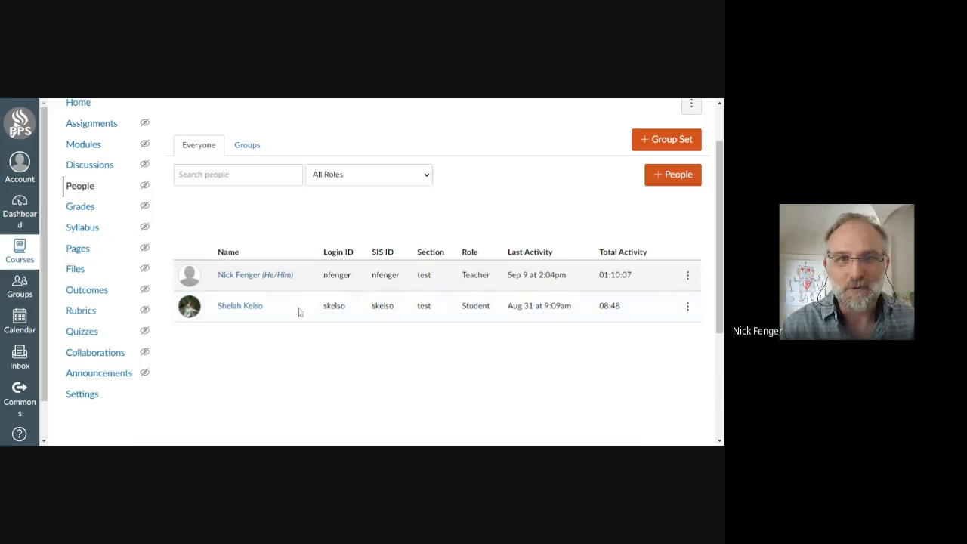
# Start adding a person to the course by login ID, entering the colleague's login ID.
pyautogui.click(674, 181)
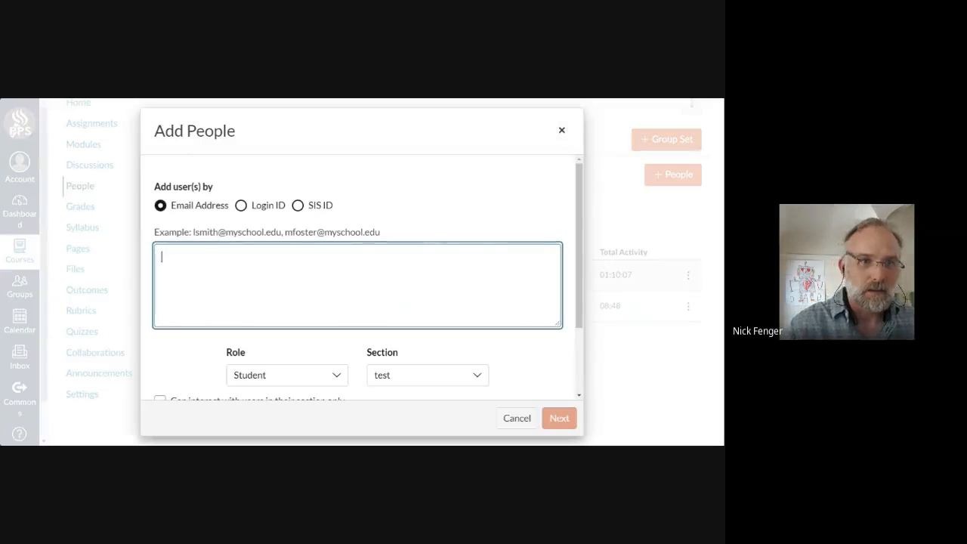
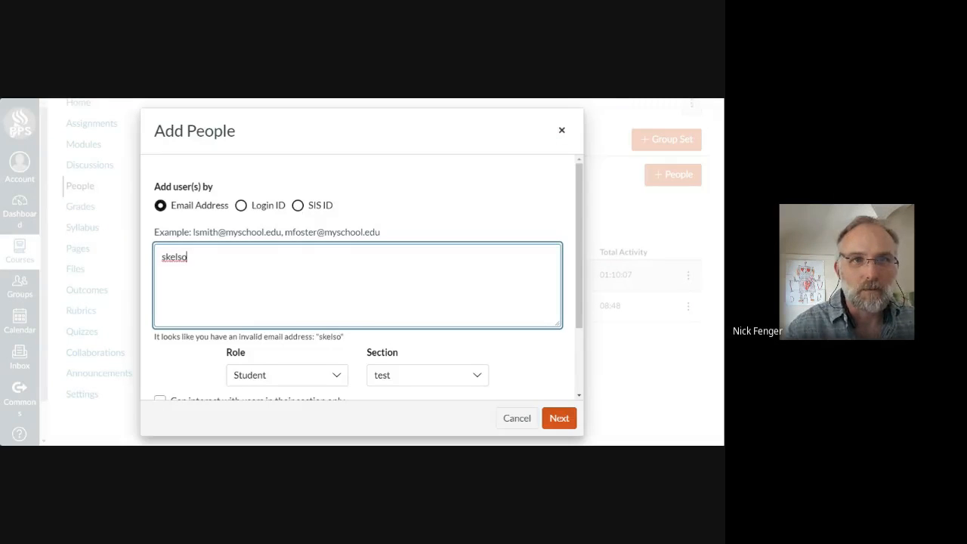
pyautogui.click(241, 206)
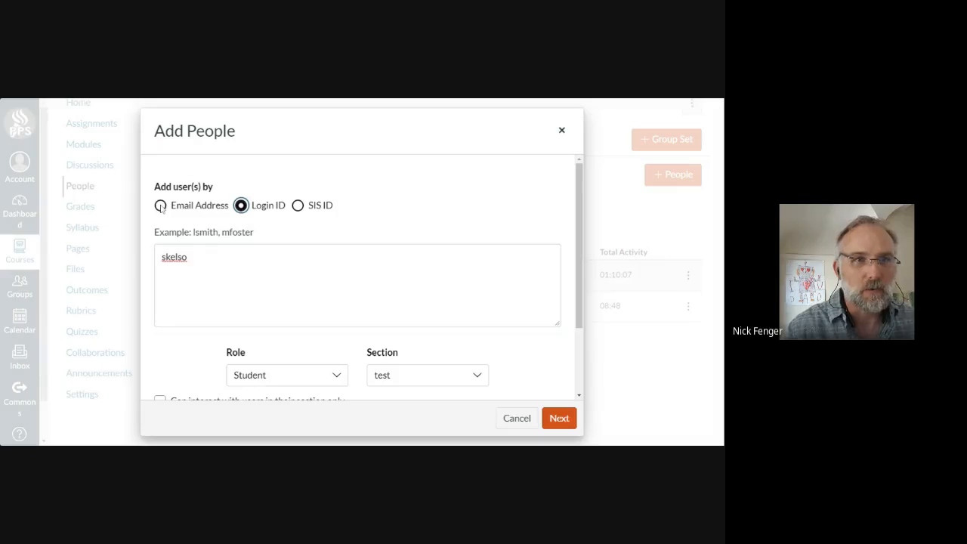
# Give the person being added the SPED Teacher role and check the available sections, keeping test.
pyautogui.scroll(-2, 298, 292)
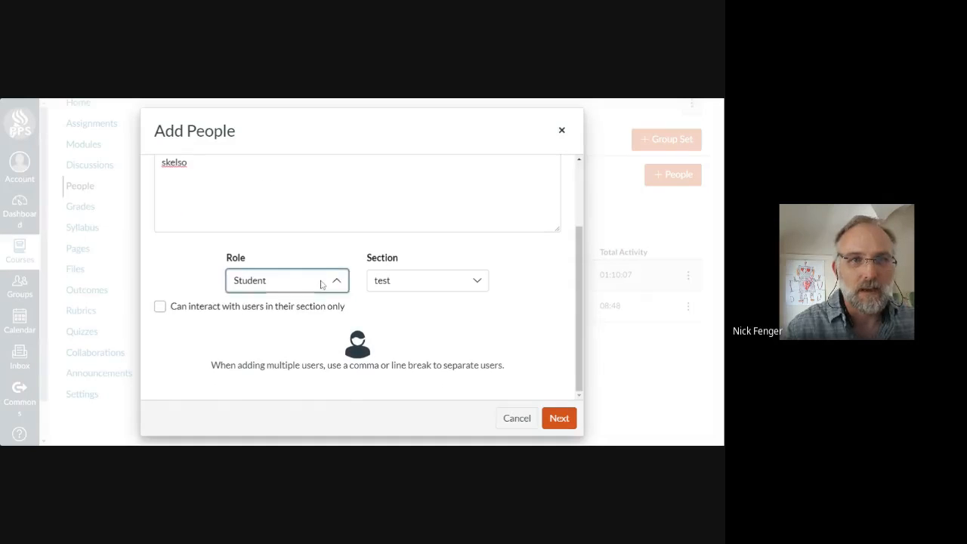
pyautogui.click(319, 282)
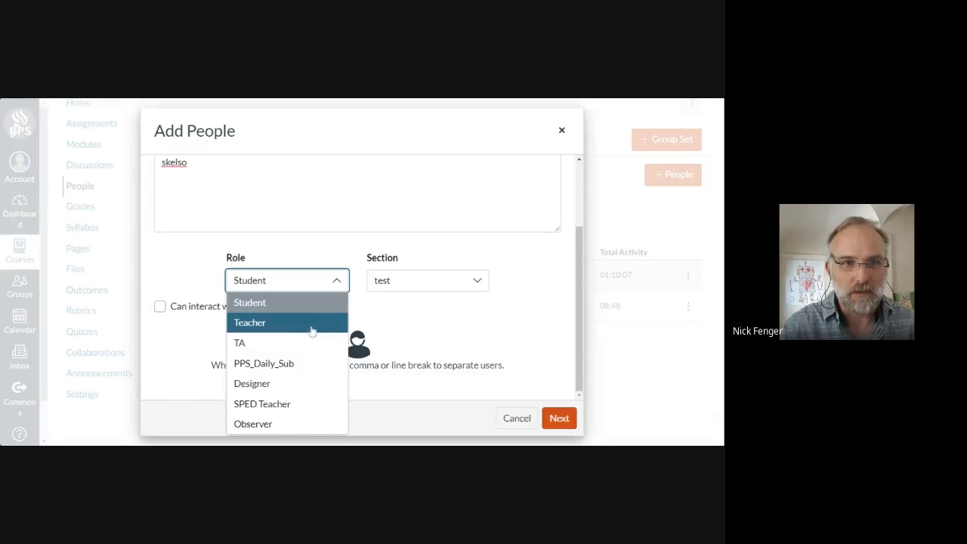
pyautogui.click(280, 409)
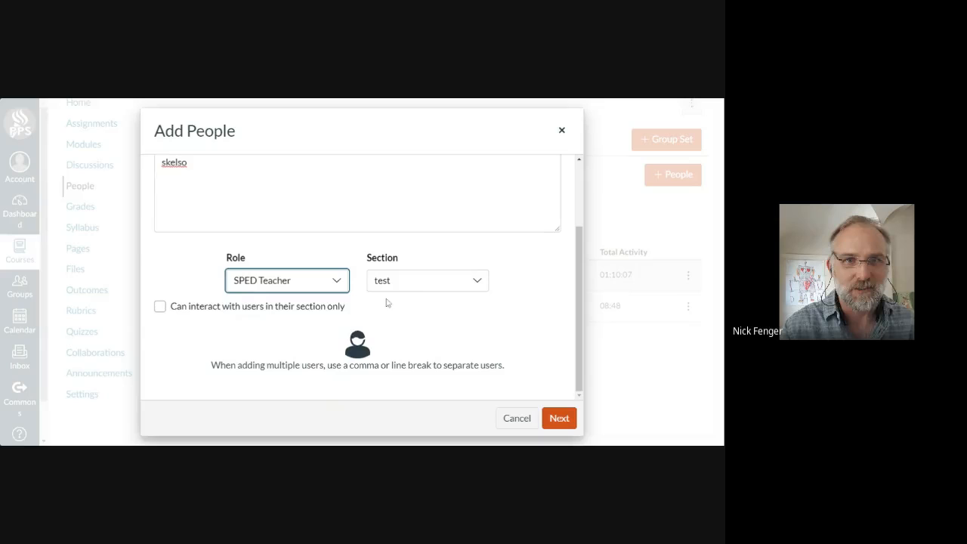
pyautogui.click(423, 283)
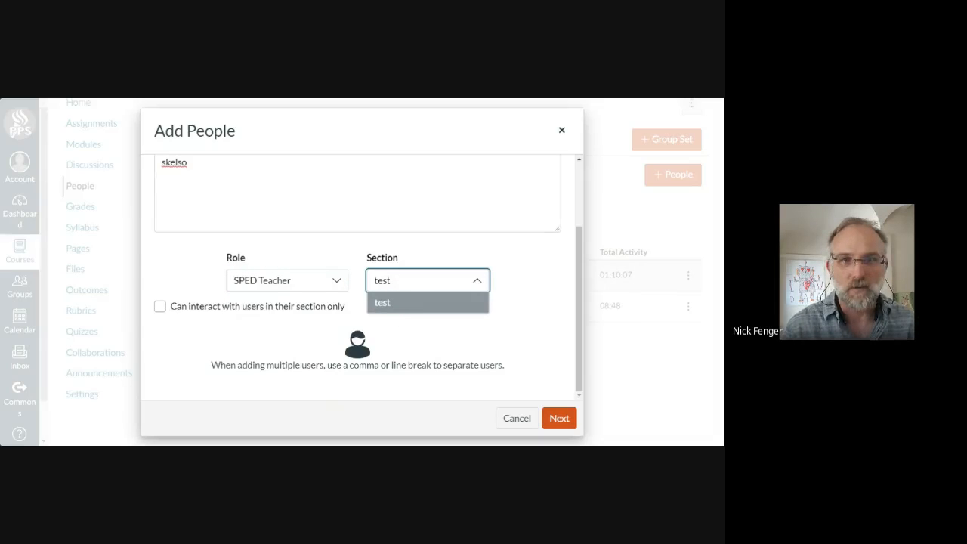
pyautogui.click(413, 288)
pyautogui.click(446, 290)
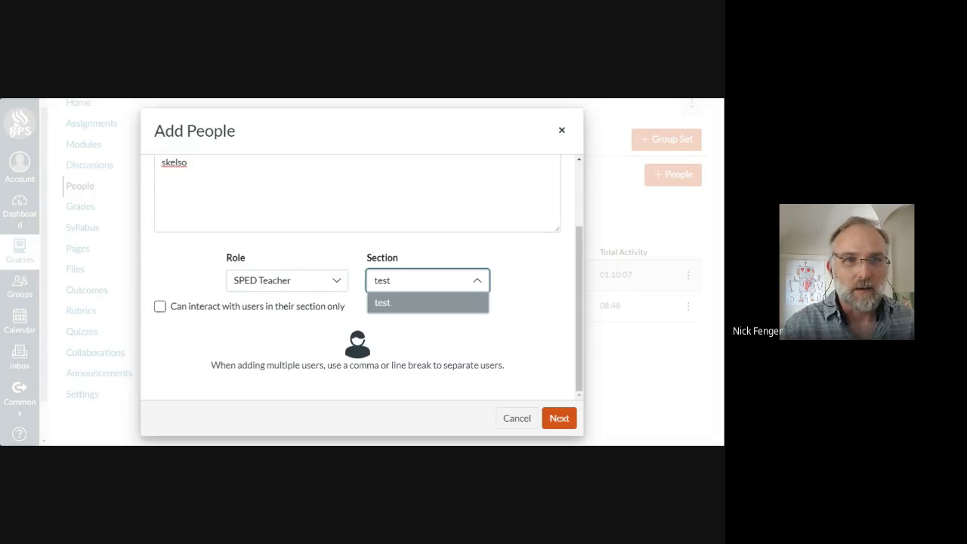
# Try the restriction to interacting only with users in their own section, and clear it again.
pyautogui.moveTo(169, 306); pyautogui.dragTo(359, 313)
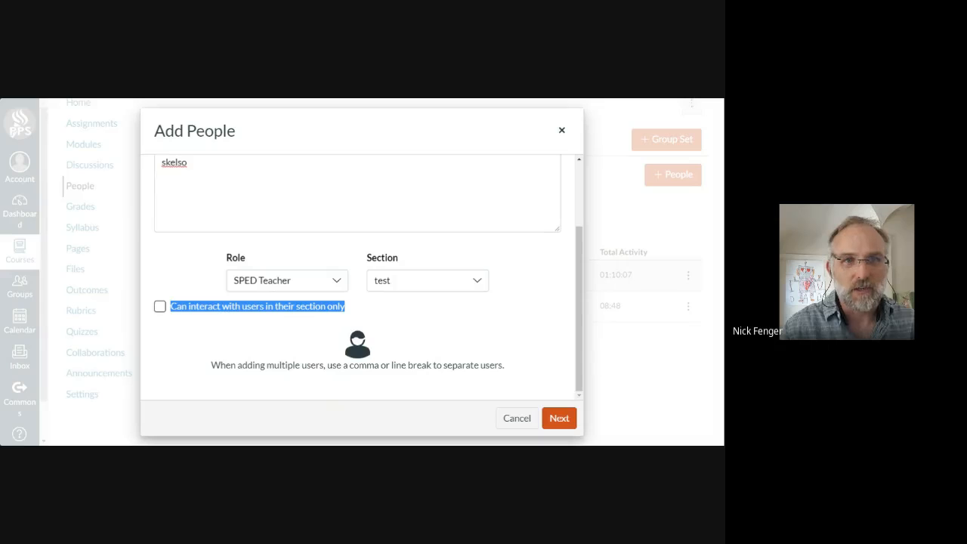
pyautogui.click(160, 308)
pyautogui.click(408, 287)
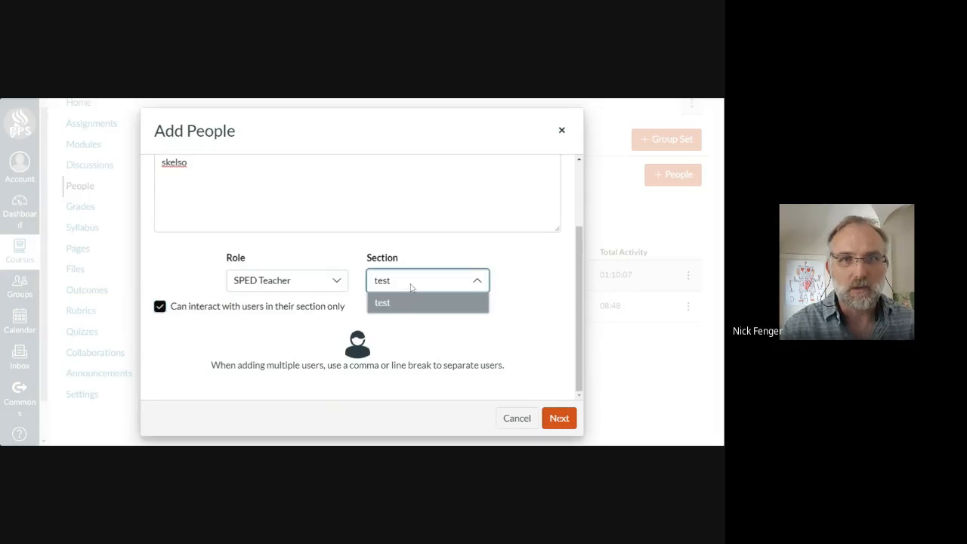
pyautogui.click(159, 306)
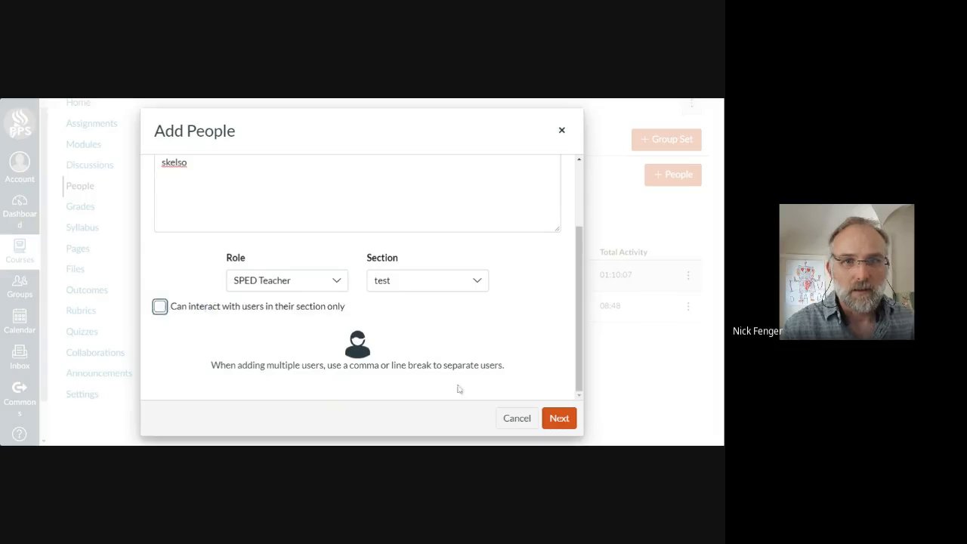
# Proceed to the confirmation of the person being added and cancel without enrolling them.
pyautogui.scroll(3, 488, 390)
pyautogui.click(559, 418)
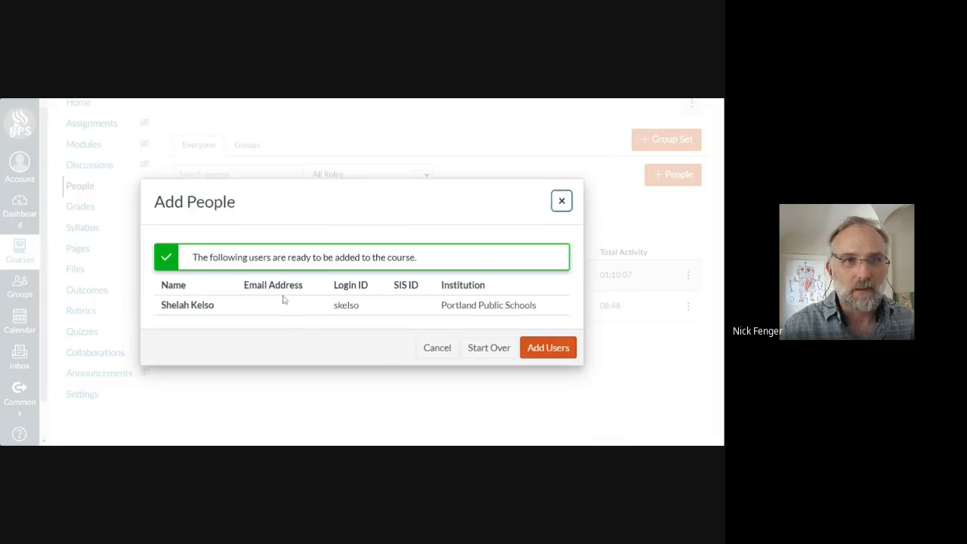
pyautogui.click(439, 348)
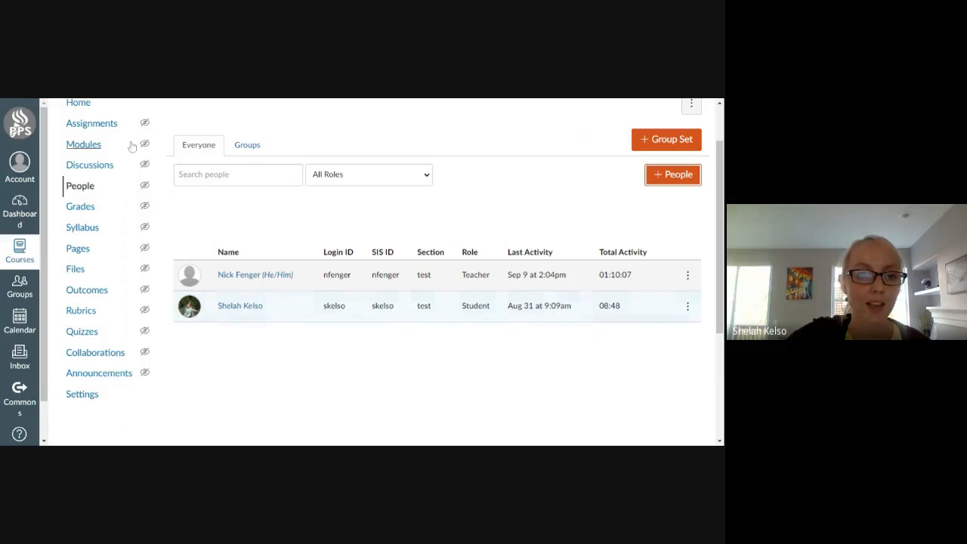
# Change the enrolled student's role to Teacher in the course's people list.
pyautogui.scroll(1, 343, 257)
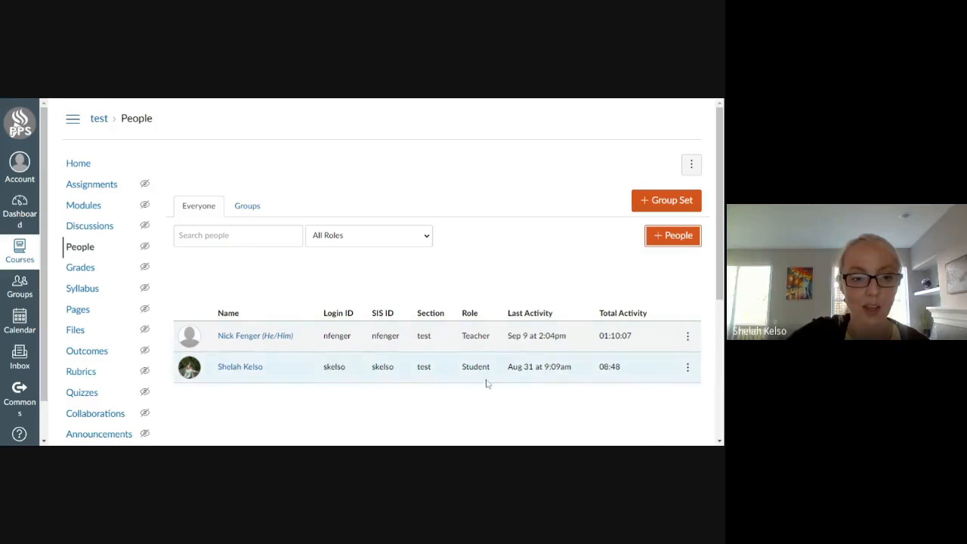
pyautogui.click(688, 368)
pyautogui.scroll(-1, 689, 374)
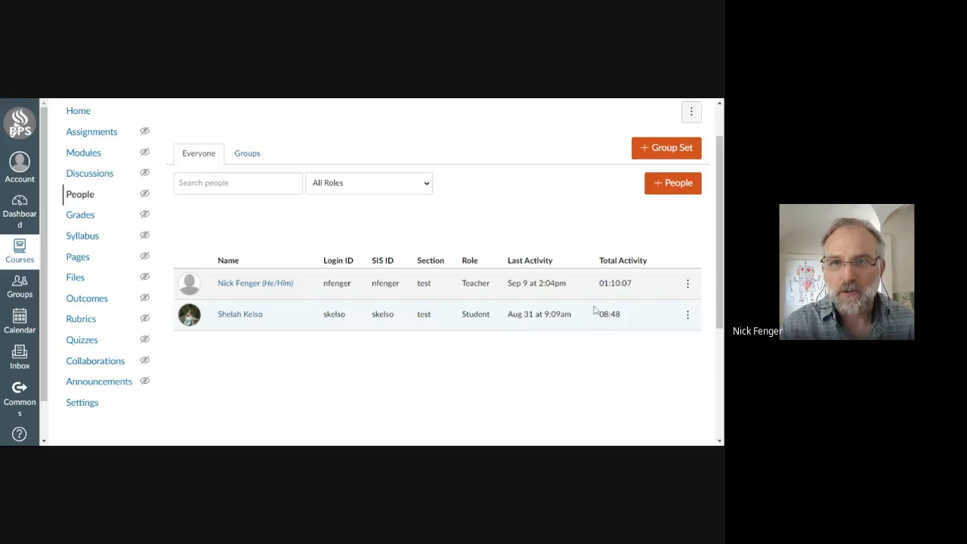
pyautogui.click(687, 314)
pyautogui.click(654, 383)
pyautogui.click(389, 273)
pyautogui.click(358, 301)
pyautogui.click(416, 319)
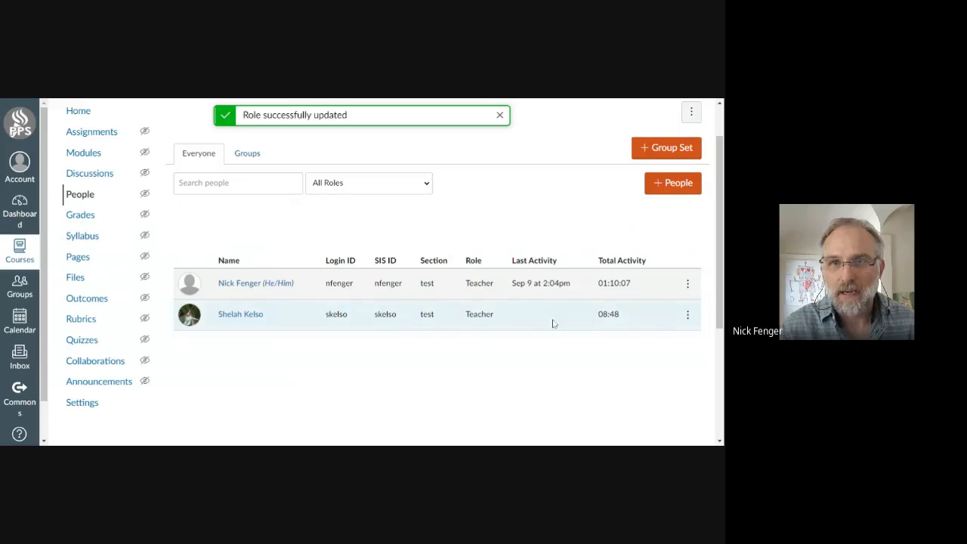
pyautogui.scroll(1, 256, 201)
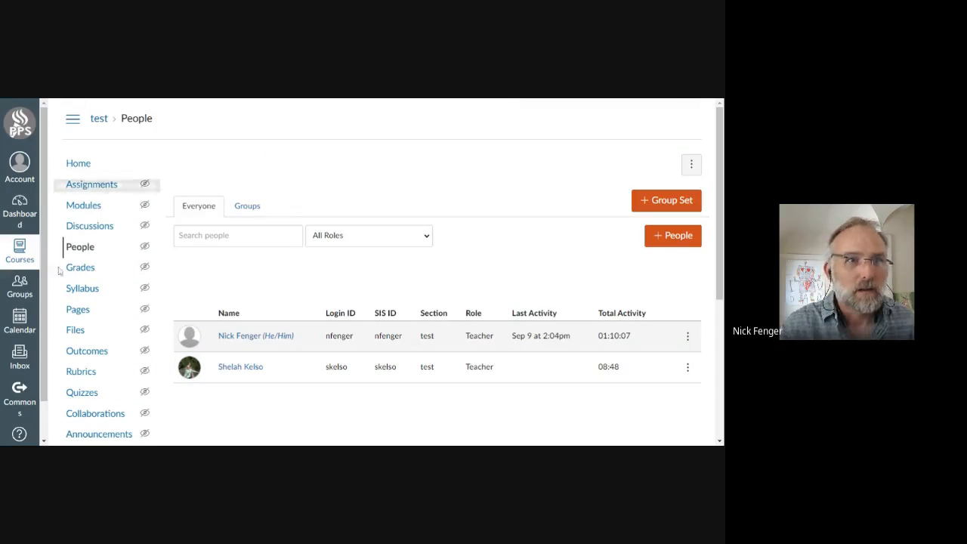
pyautogui.click(20, 249)
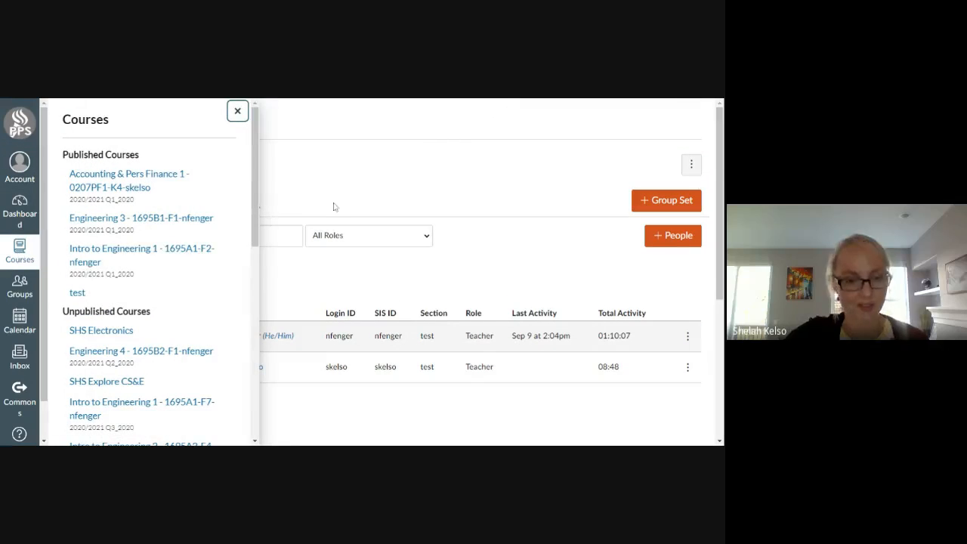
pyautogui.click(438, 151)
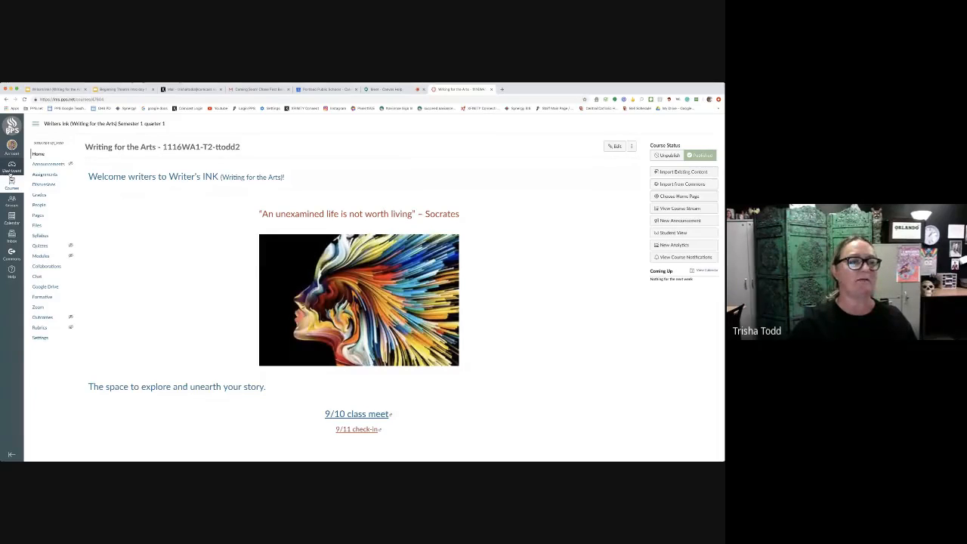
# From the dashboard, go to the Writers Ink course's modules and open the Day 1 page in the Soft start module.
pyautogui.click(12, 166)
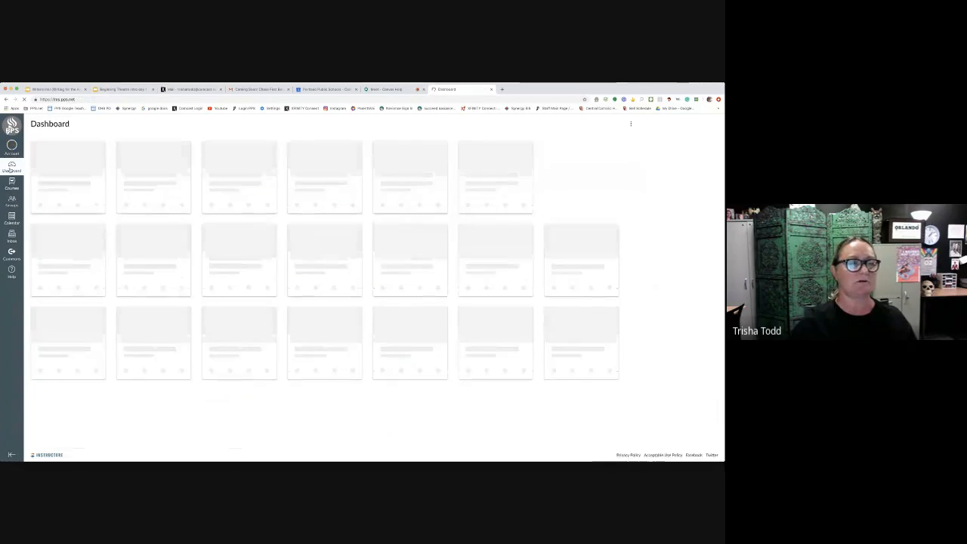
pyautogui.click(64, 207)
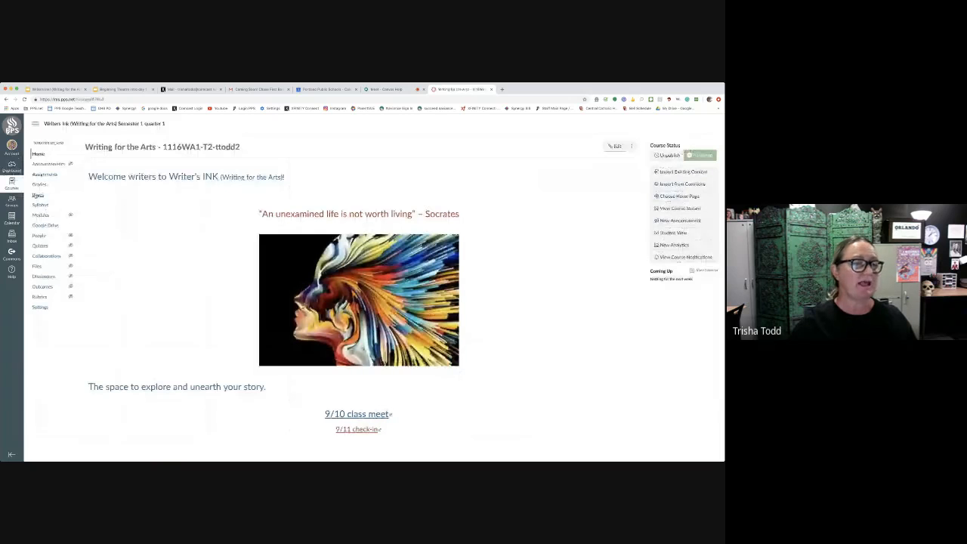
pyautogui.click(42, 216)
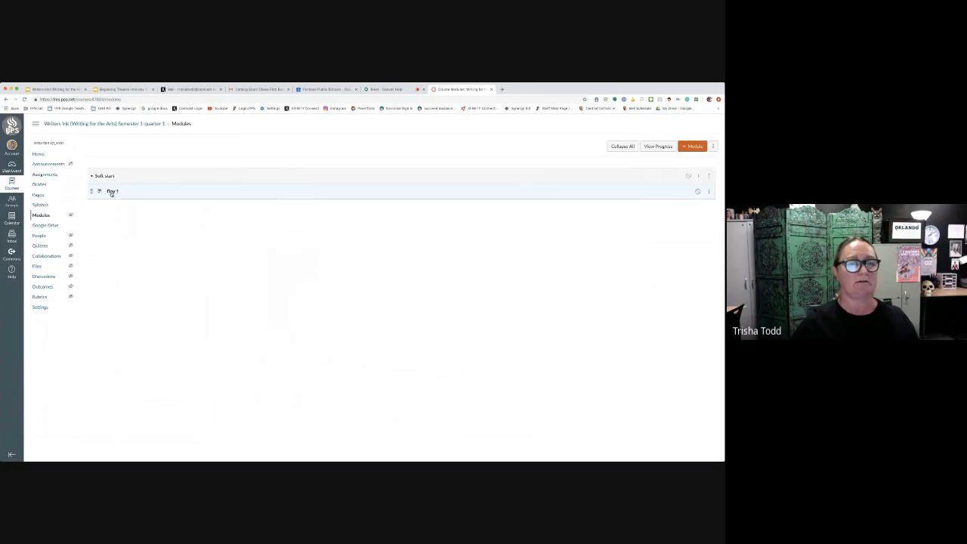
pyautogui.click(112, 192)
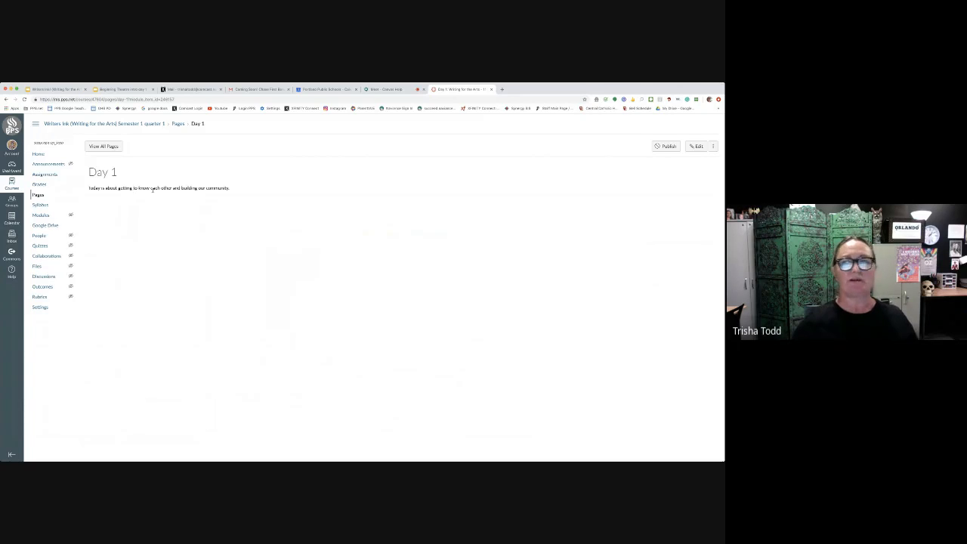
# Publish the Day 1 page and return to the course's home page.
pyautogui.click(666, 146)
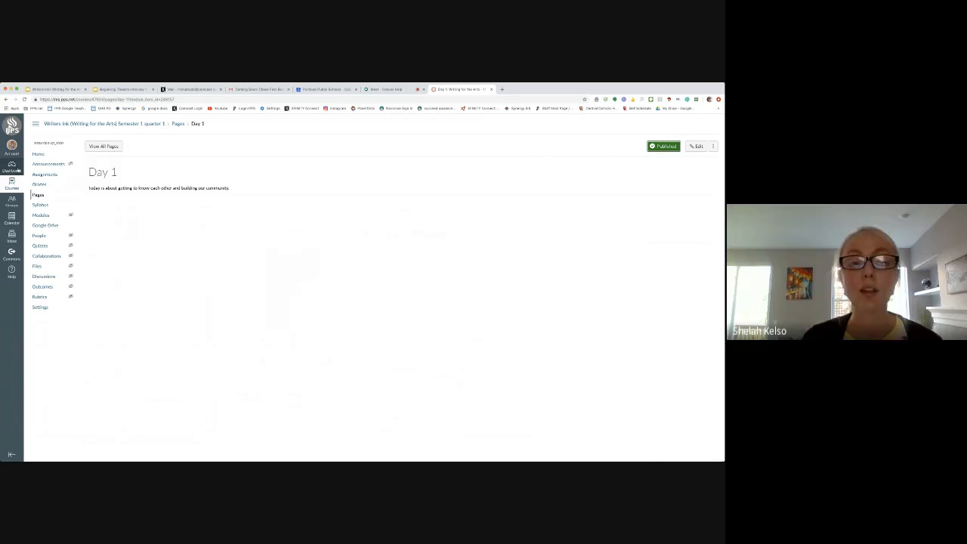
pyautogui.click(36, 156)
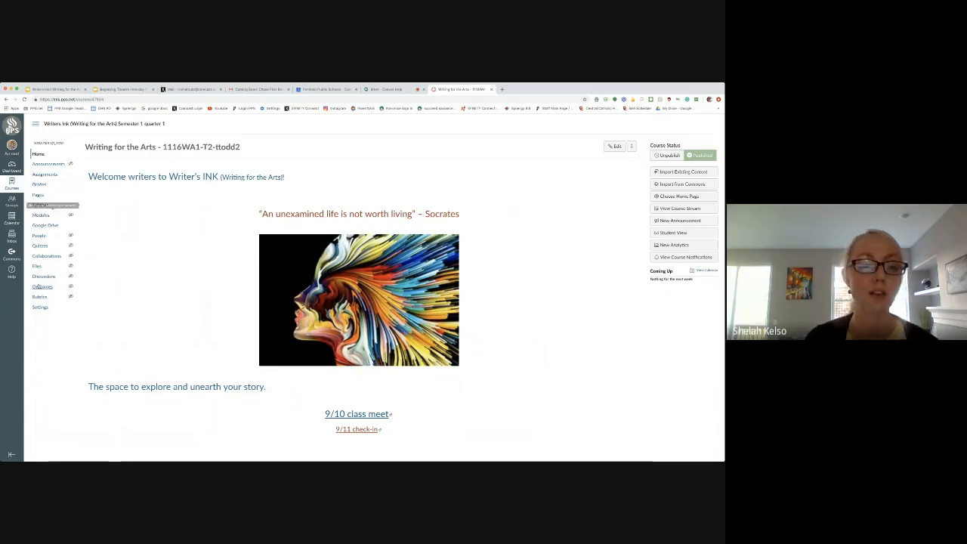
# Look at the course's navigation settings, and publish the Soft start module in the course's modules.
pyautogui.click(40, 307)
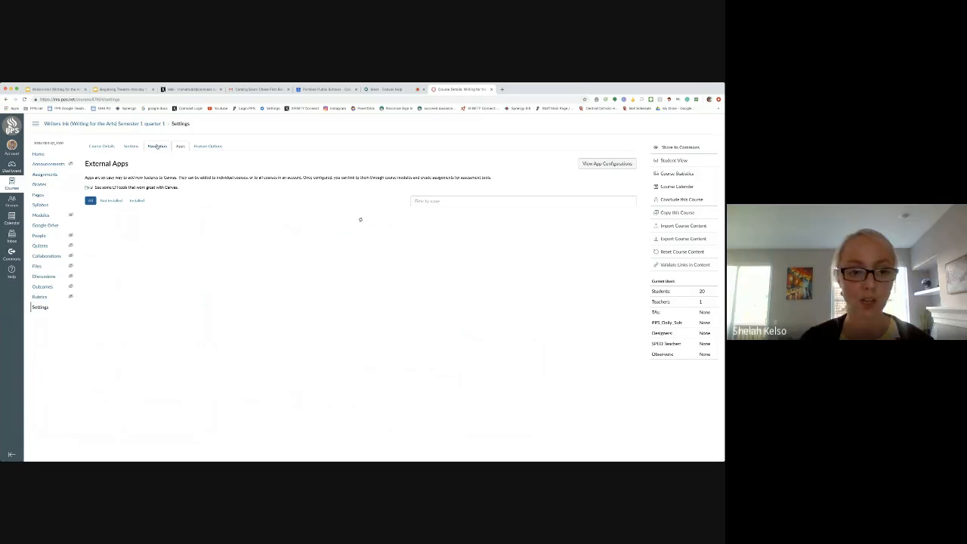
pyautogui.click(157, 146)
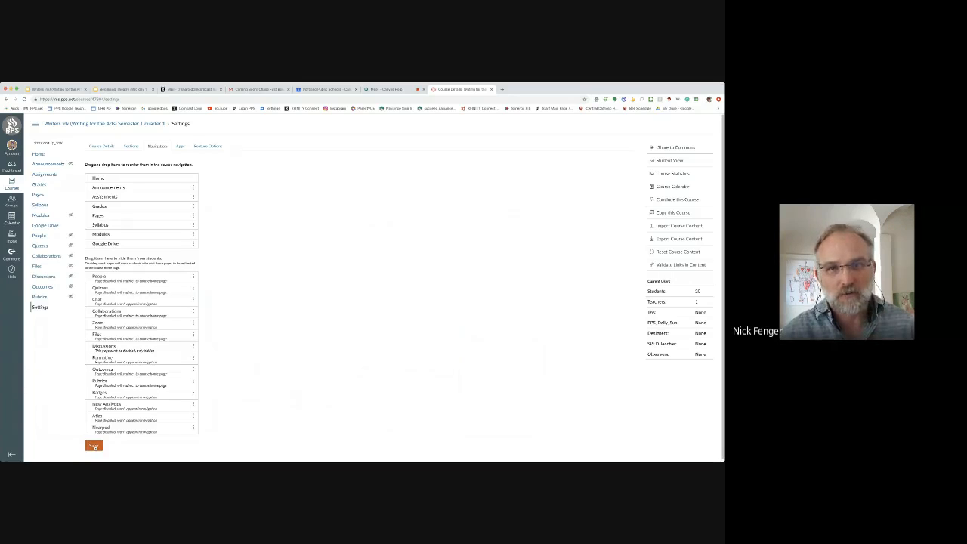
pyautogui.click(40, 215)
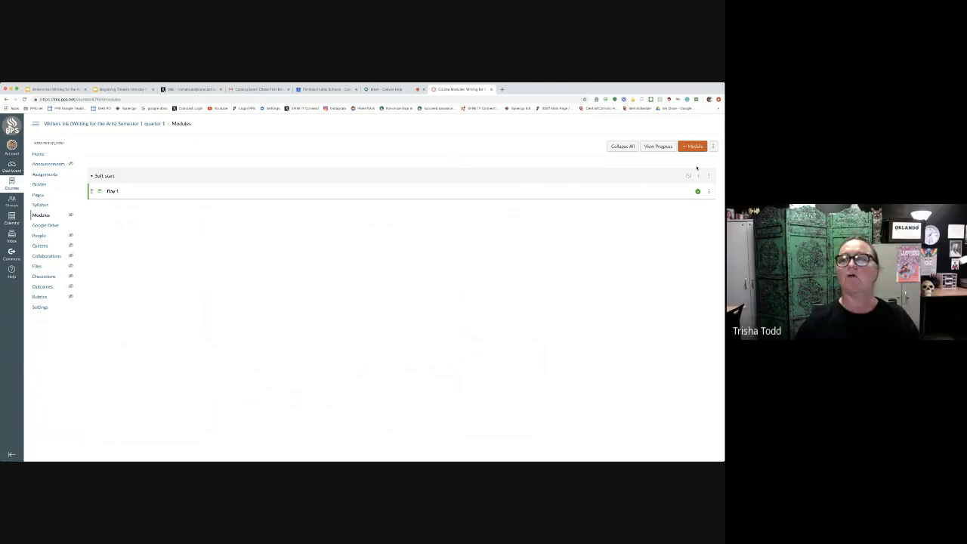
pyautogui.click(93, 175)
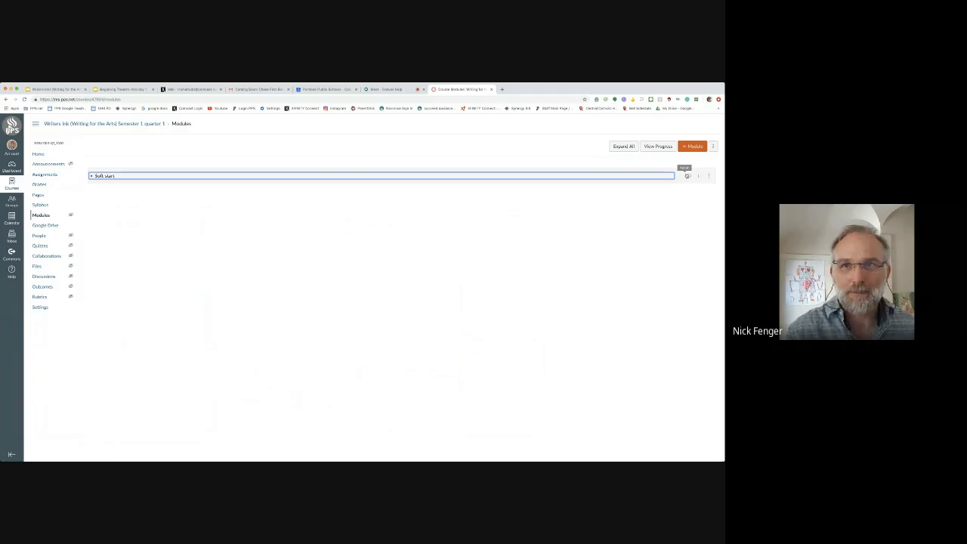
pyautogui.click(687, 176)
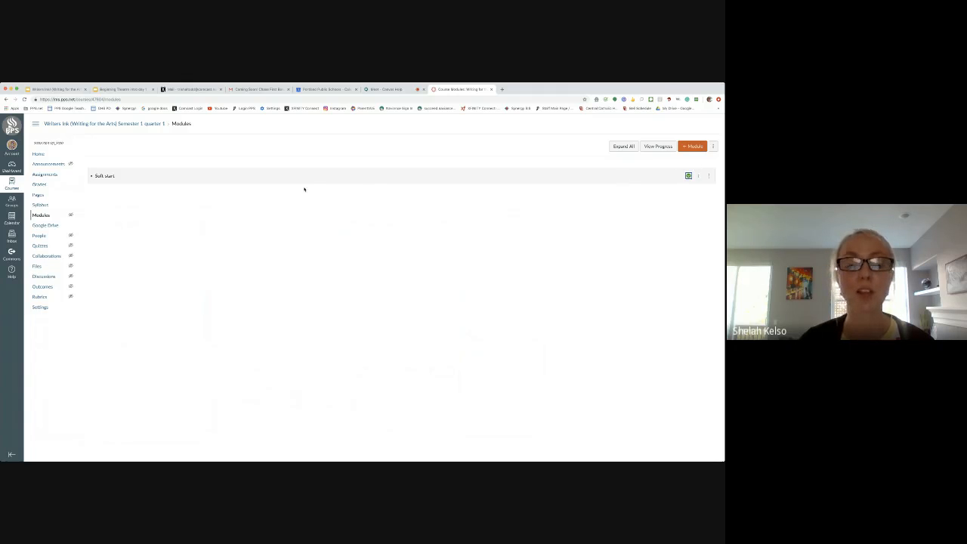
# From the dashboard, reopen the Writers Ink course and view the Day 1 page in the Soft start module.
pyautogui.click(11, 167)
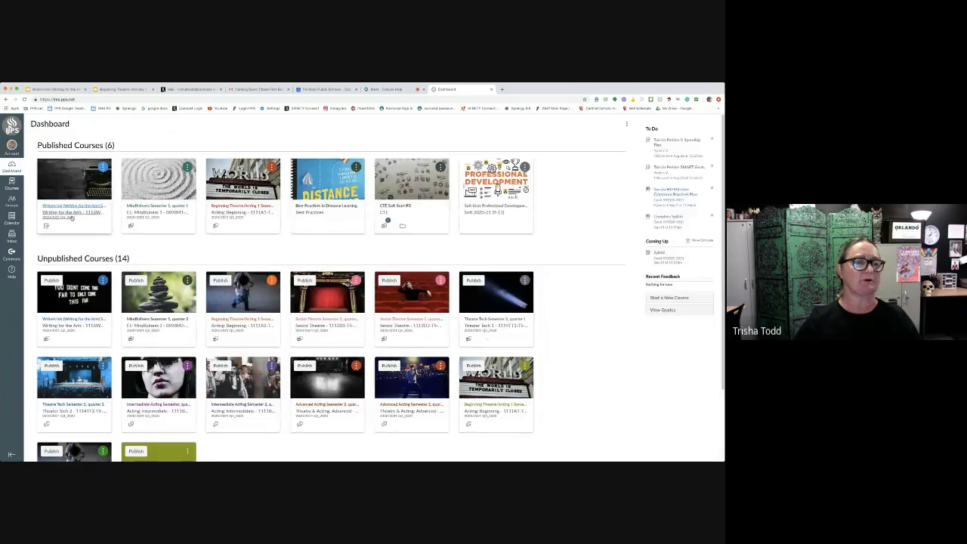
pyautogui.click(72, 215)
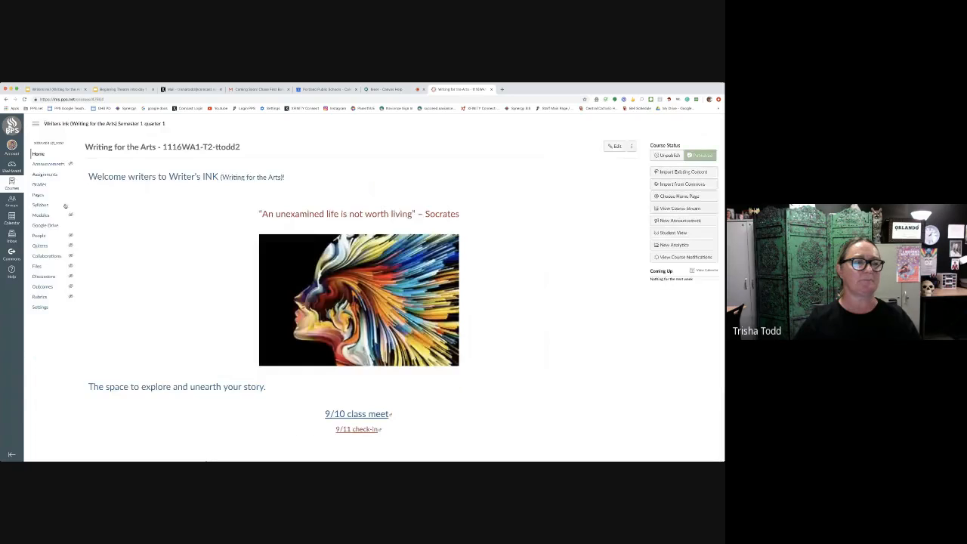
pyautogui.click(41, 215)
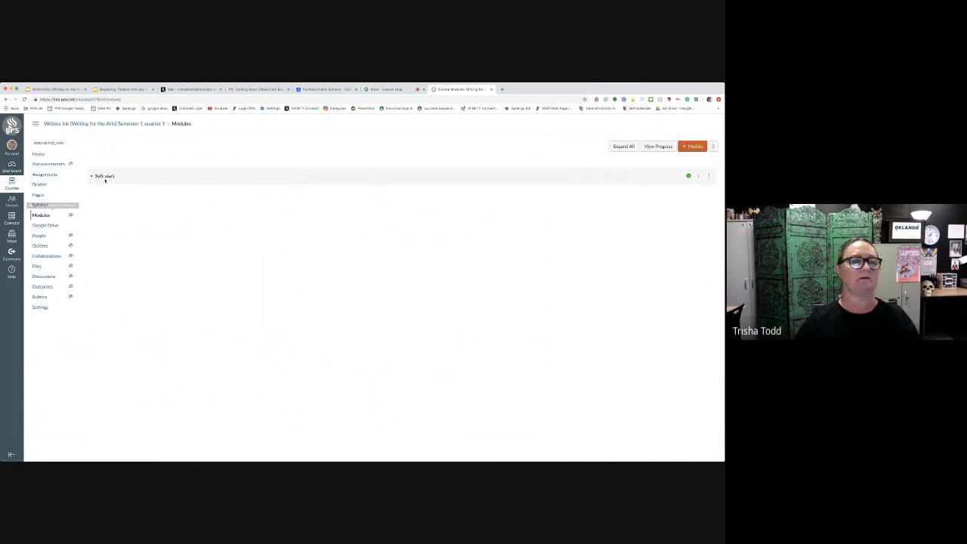
pyautogui.click(108, 176)
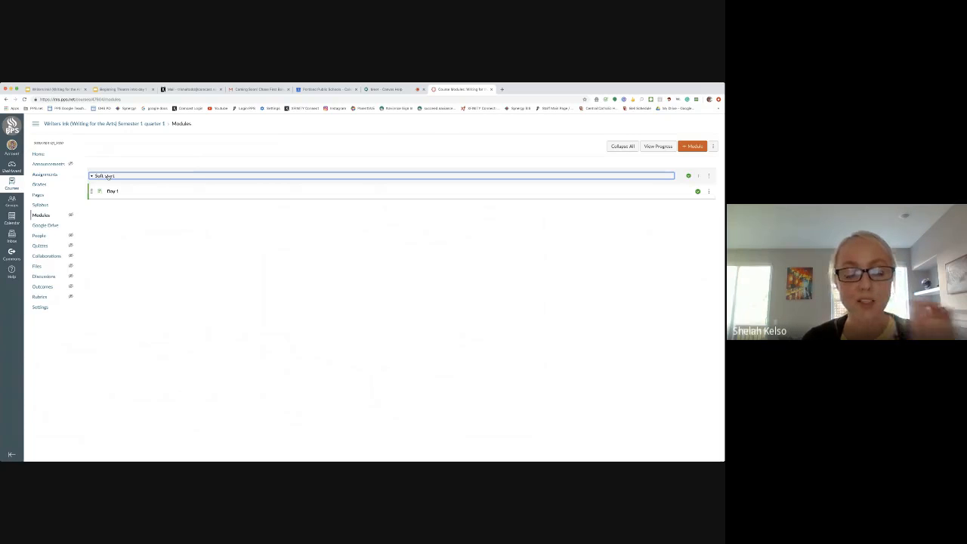
pyautogui.click(113, 193)
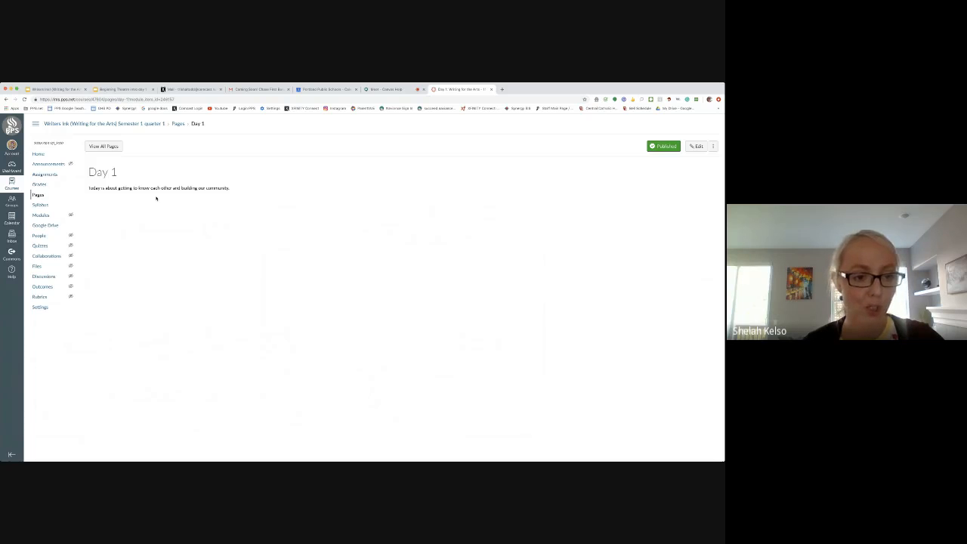
# Return through the modules to the course's home page, preview it in Student View and leave the preview.
pyautogui.click(40, 216)
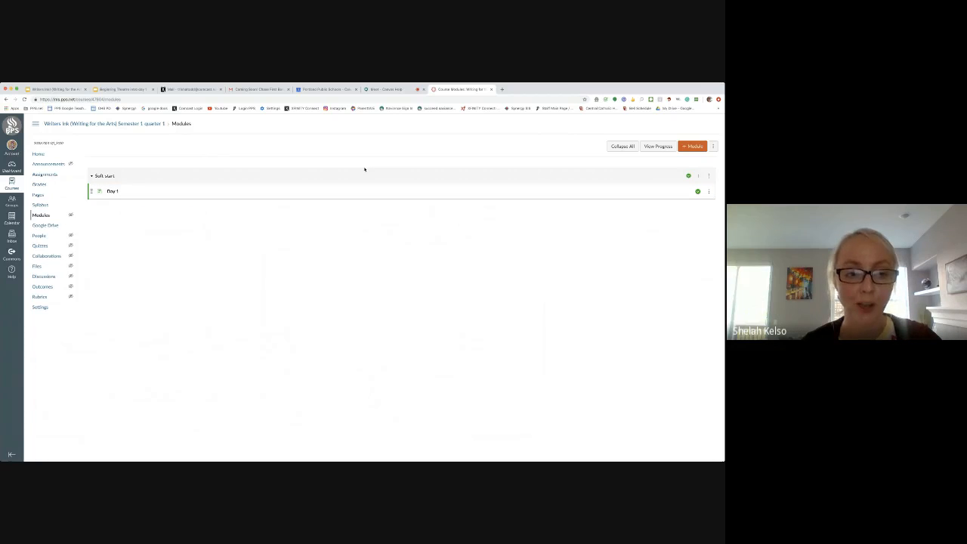
pyautogui.click(38, 154)
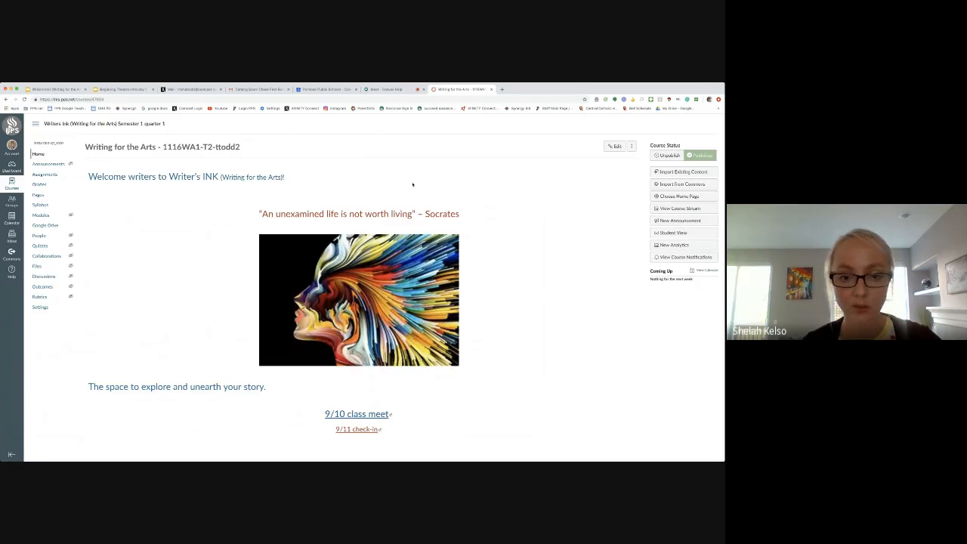
pyautogui.click(677, 232)
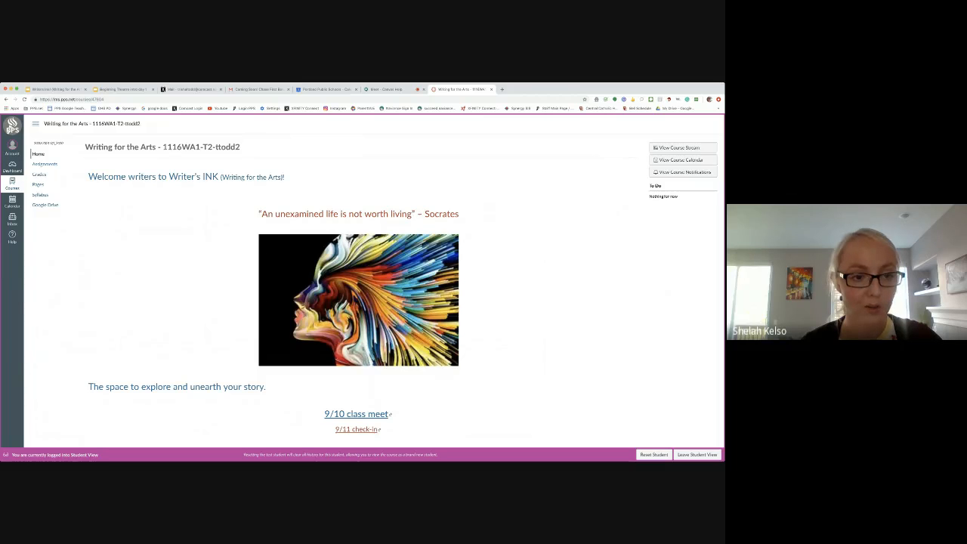
pyautogui.click(696, 454)
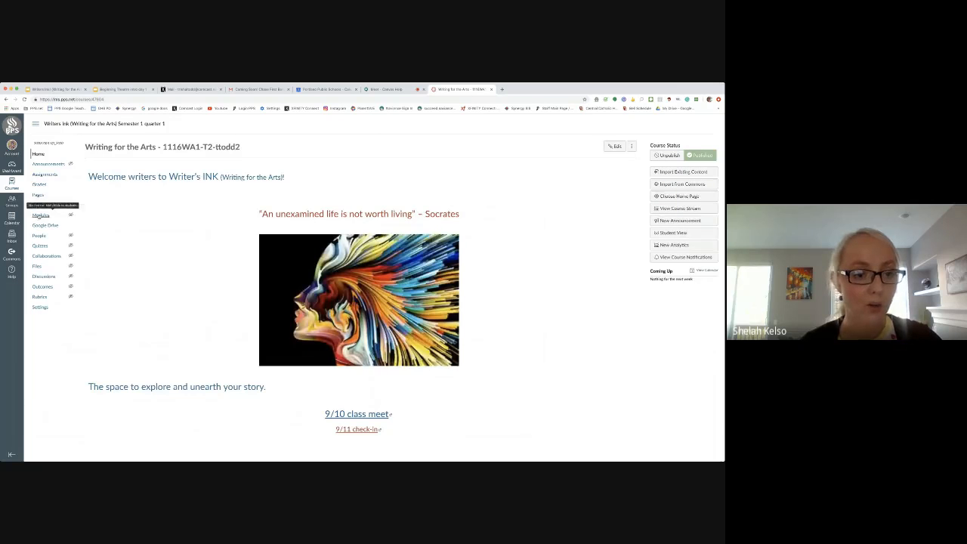
# Save the course navigation in the settings with Modules among the items shown to students.
pyautogui.click(40, 215)
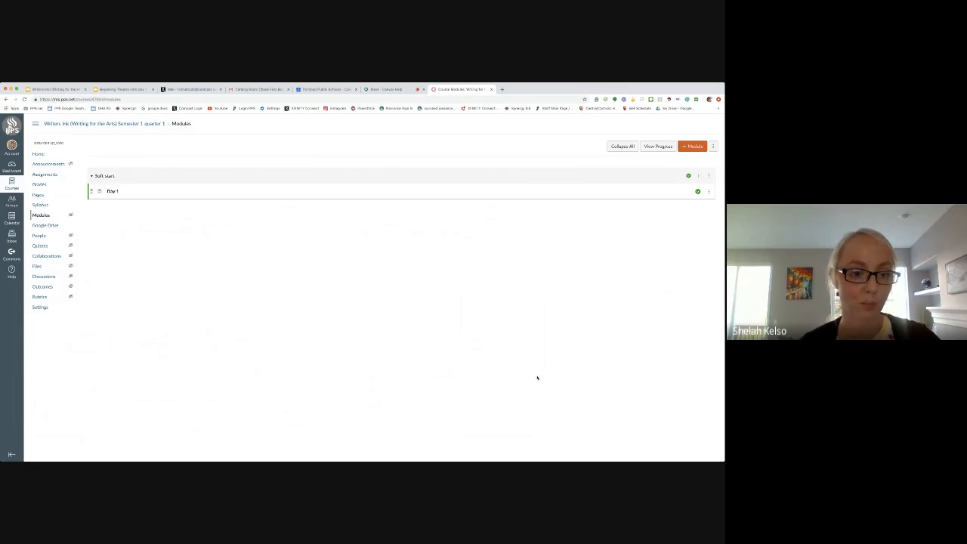
pyautogui.click(67, 311)
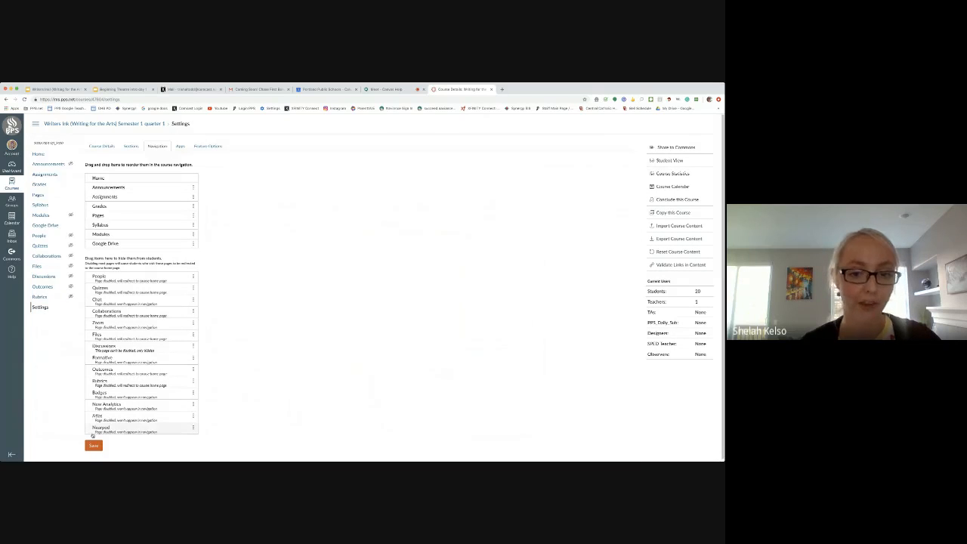
pyautogui.click(98, 445)
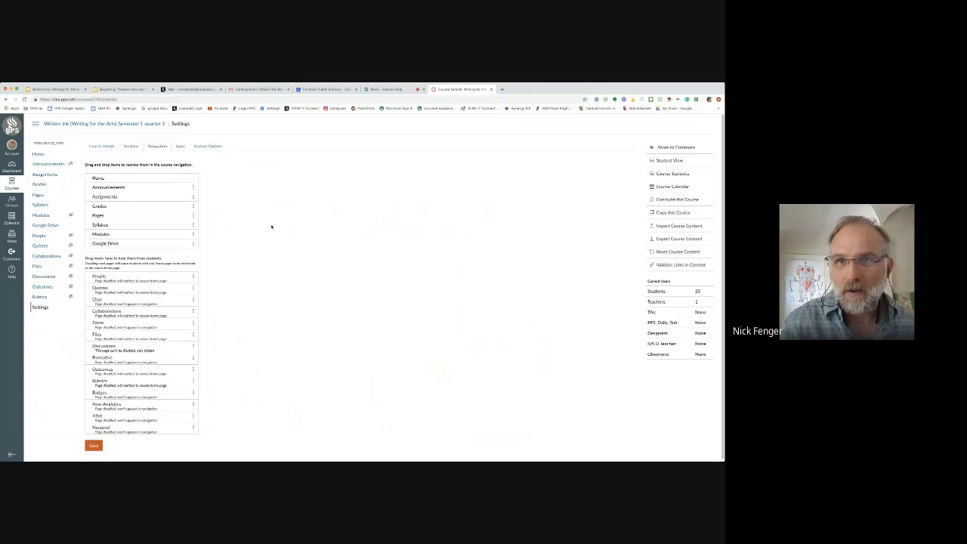
# Set the course's home page to display Course Modules and save the choice.
pyautogui.click(39, 155)
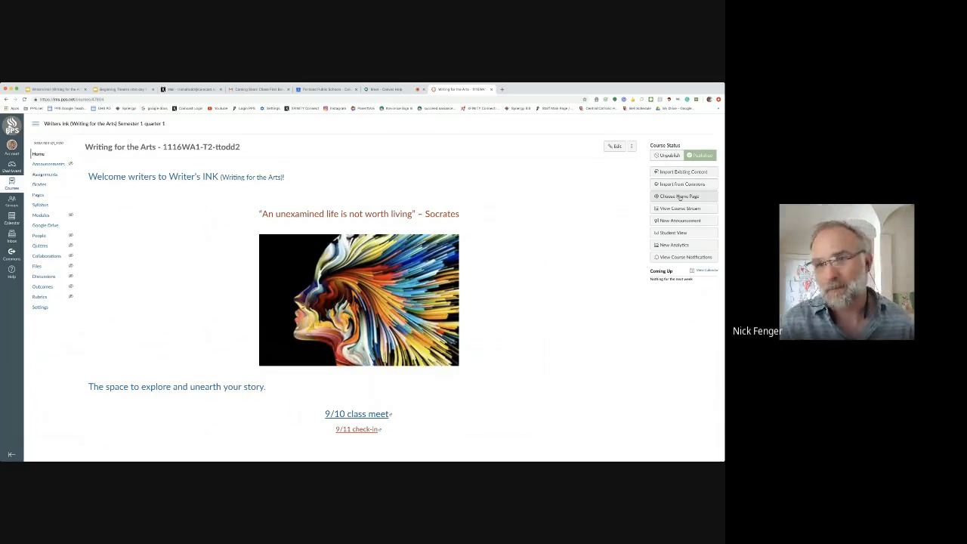
pyautogui.click(679, 197)
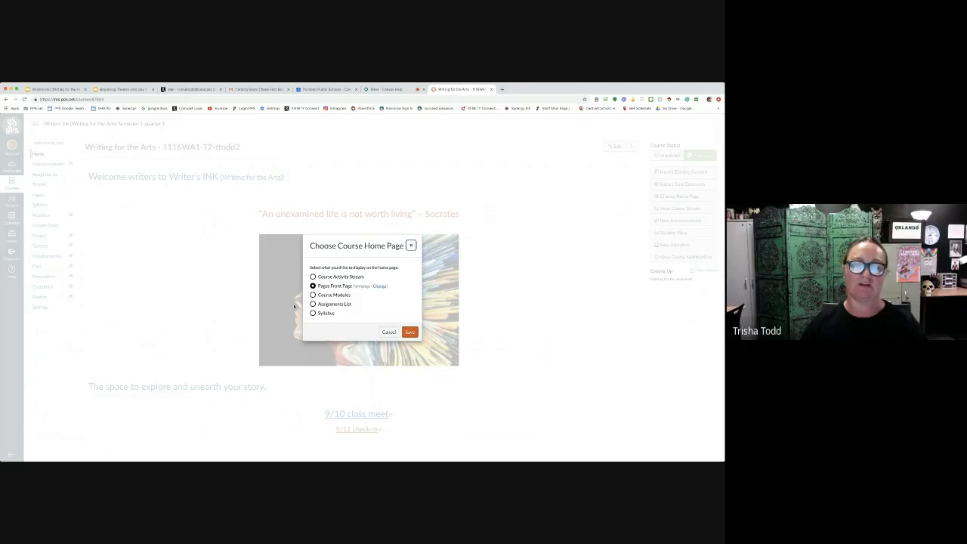
pyautogui.click(313, 296)
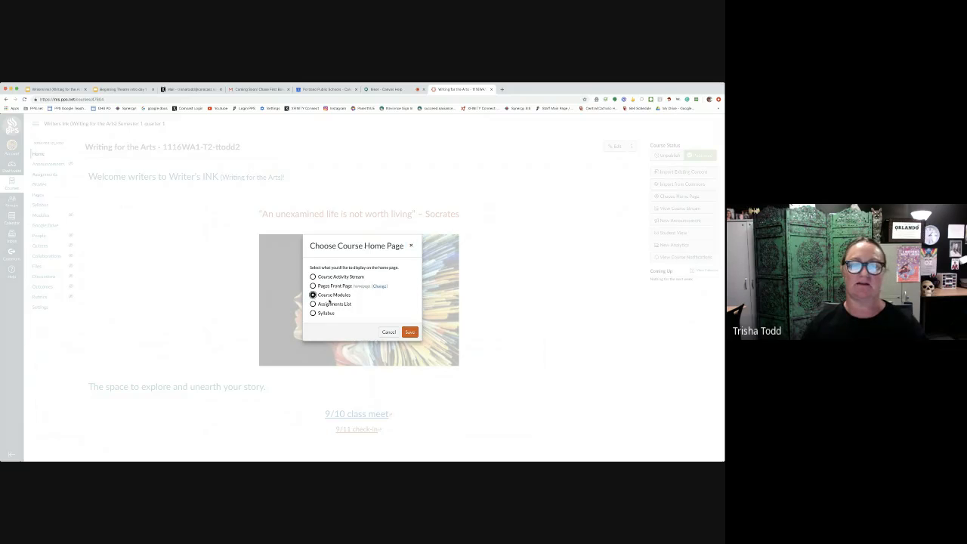
pyautogui.click(409, 333)
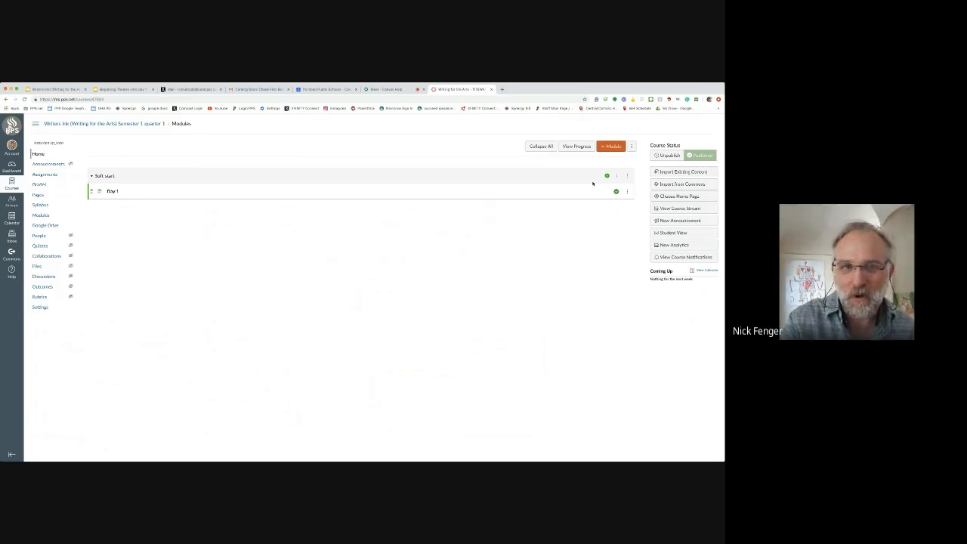
# Set the course's home page back to Pages Front Page and save the choice.
pyautogui.click(679, 196)
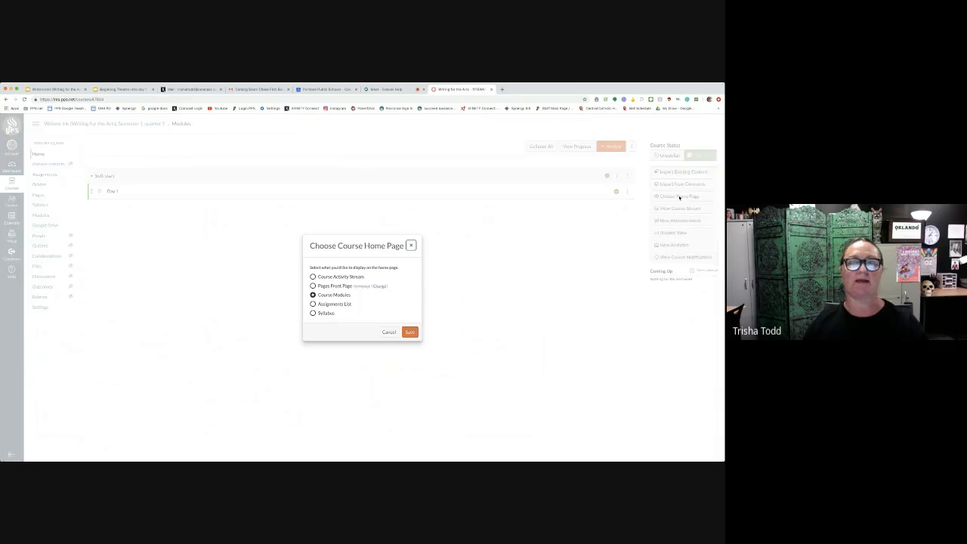
pyautogui.click(313, 286)
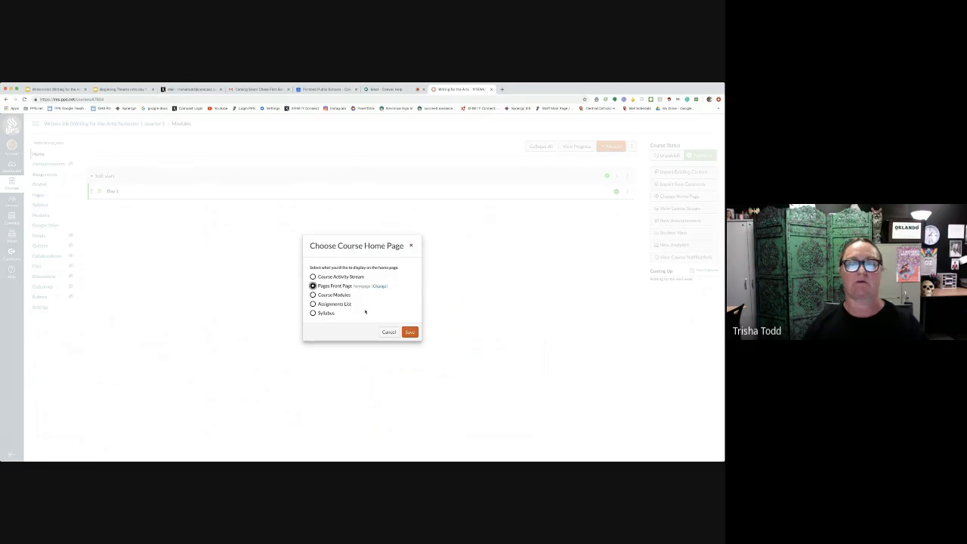
pyautogui.click(410, 333)
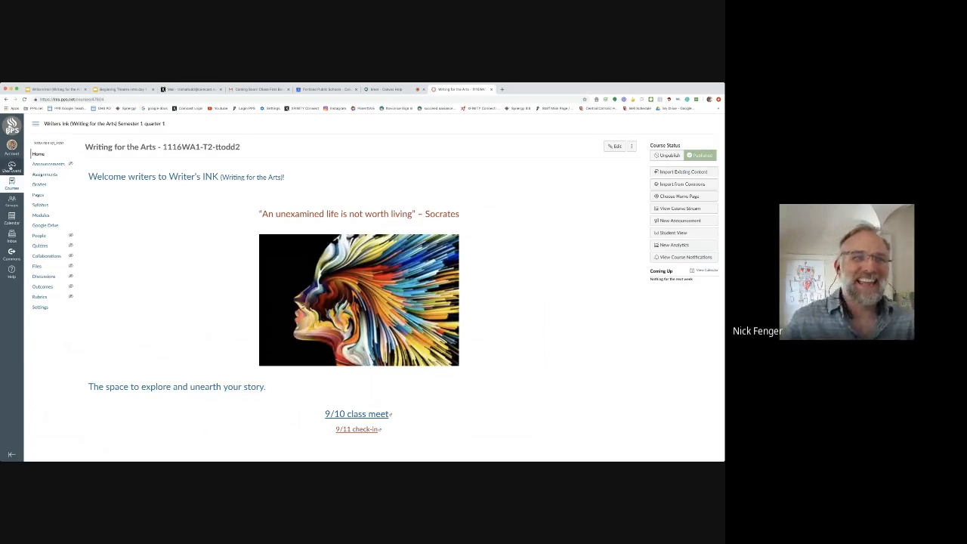
# From the dashboard, reopen the Writers Ink course, check its assignments in Student View and return to the home page.
pyautogui.click(9, 168)
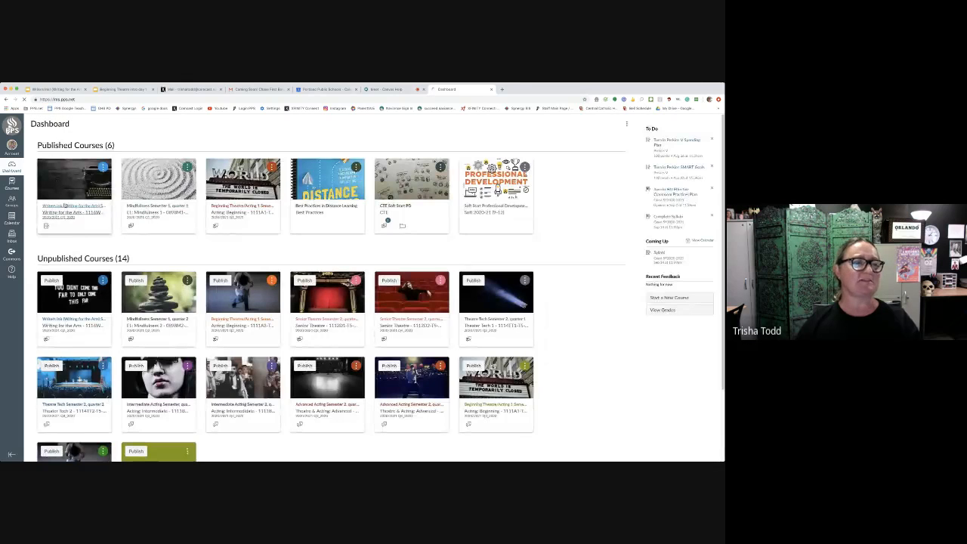
pyautogui.click(65, 206)
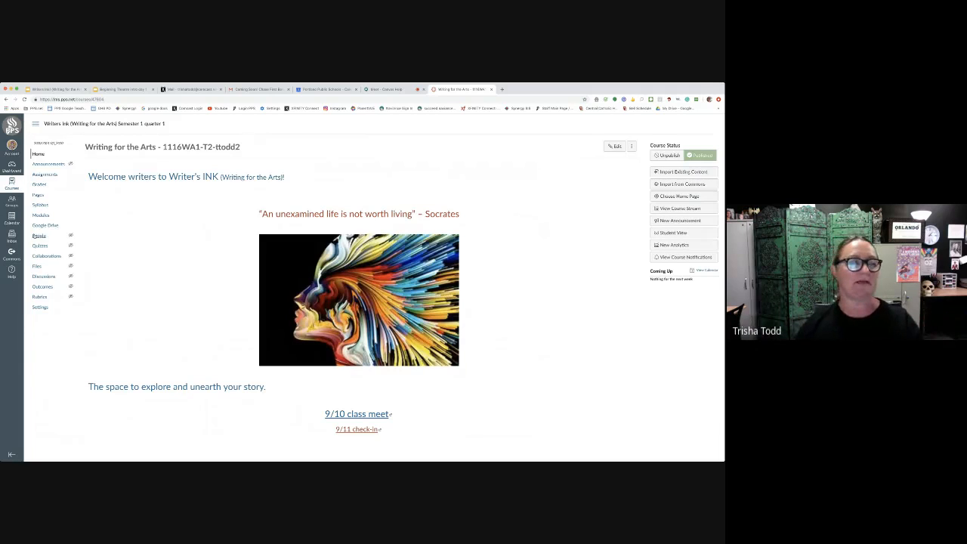
pyautogui.click(674, 233)
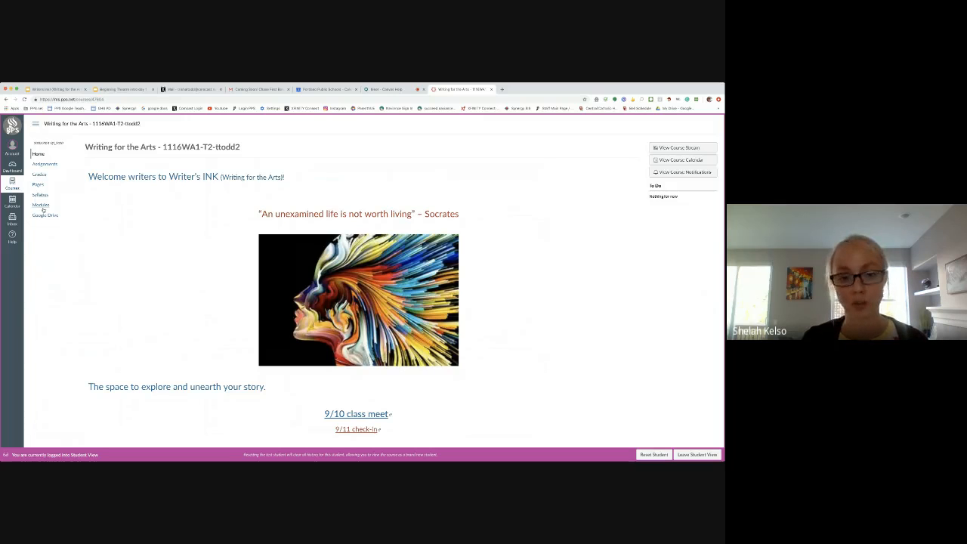
pyautogui.click(43, 165)
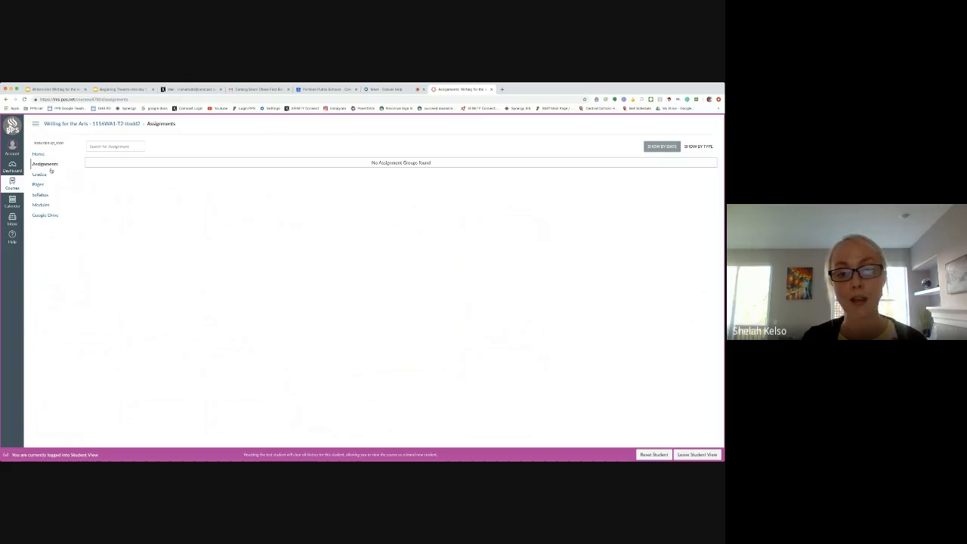
pyautogui.click(39, 155)
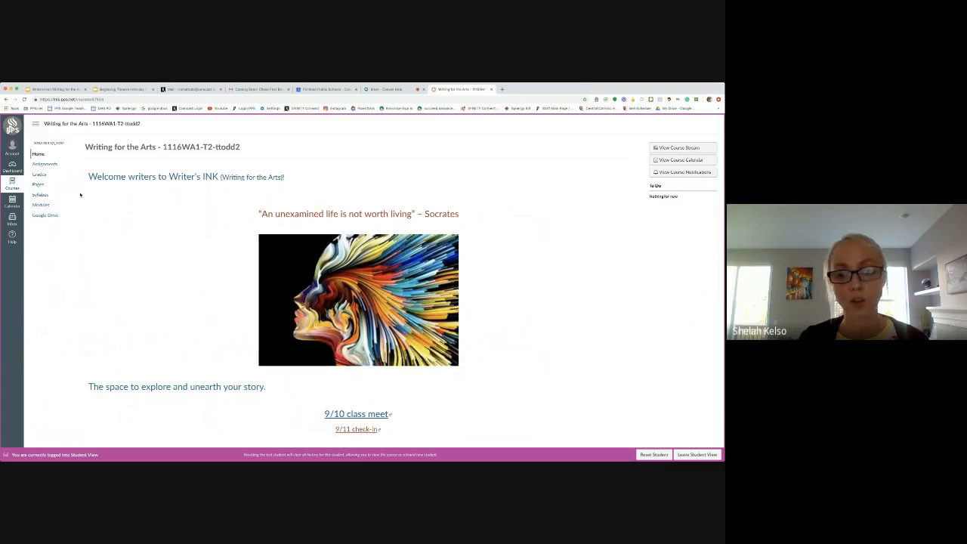
# As a student, view the Day 1 page in the Soft start module, return home and switch to the meeting tab.
pyautogui.click(42, 206)
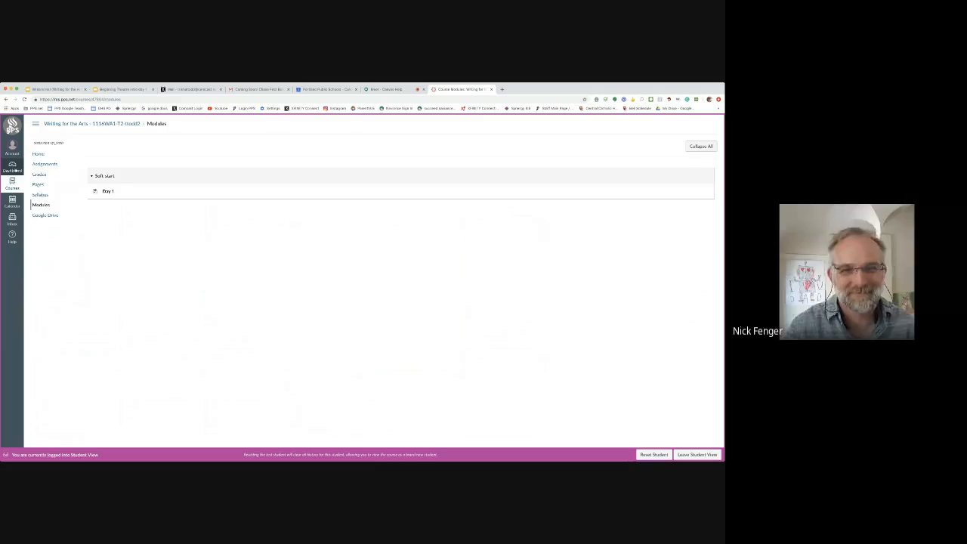
pyautogui.click(45, 155)
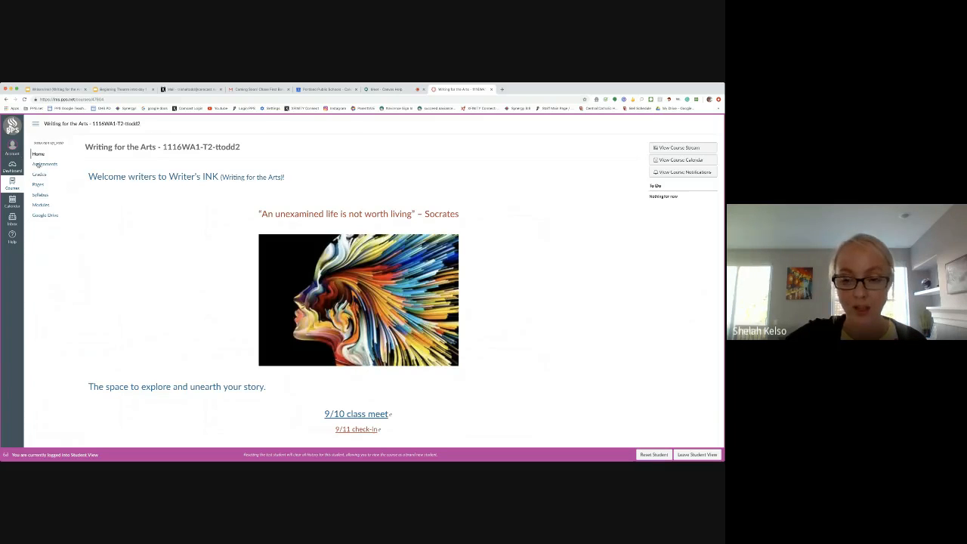
pyautogui.click(41, 204)
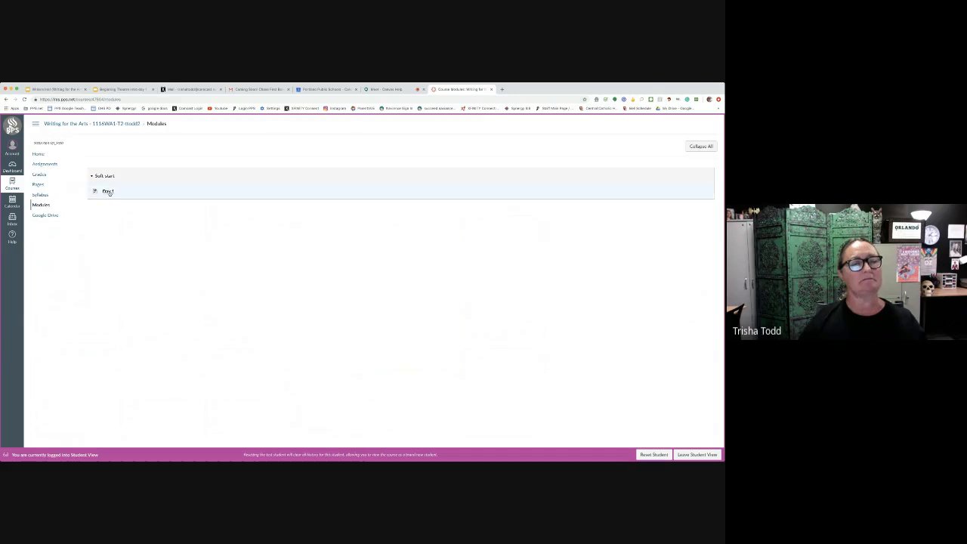
pyautogui.click(108, 191)
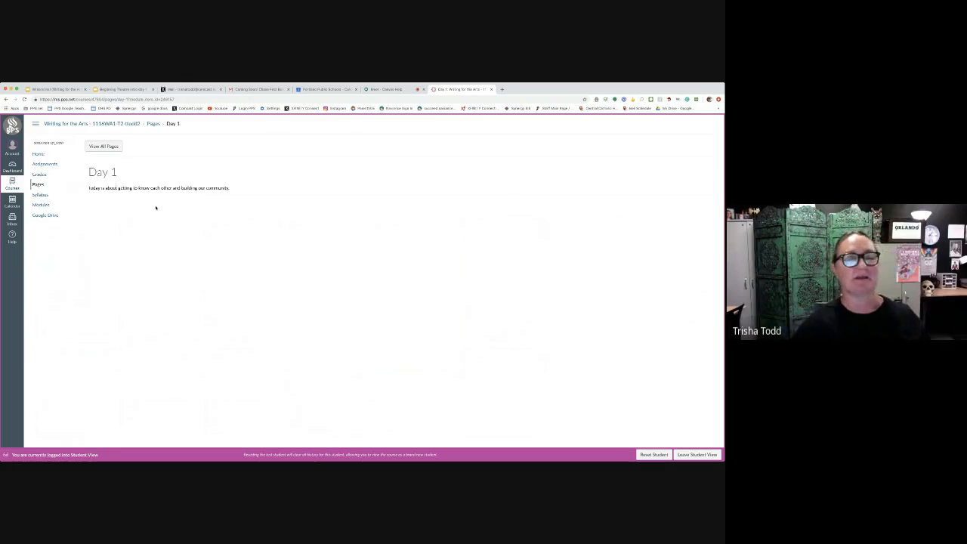
pyautogui.click(37, 155)
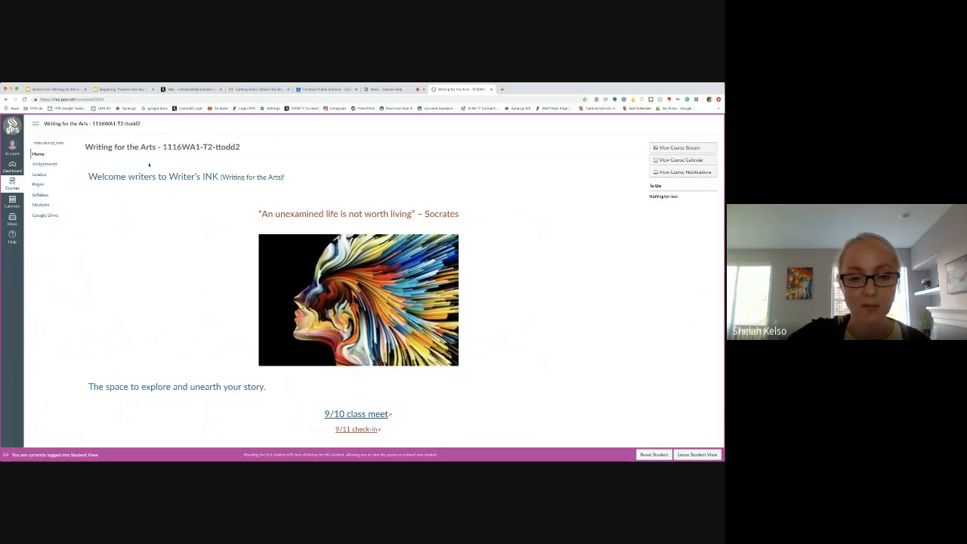
pyautogui.click(404, 91)
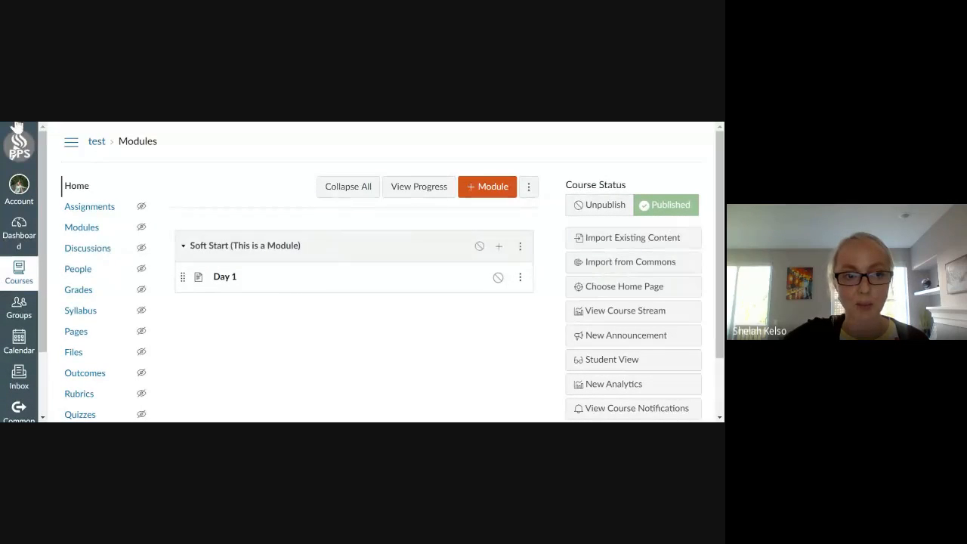
# Review the test course's home page, its modules list and the Day 1 page, then return to the modules list.
pyautogui.click(95, 145)
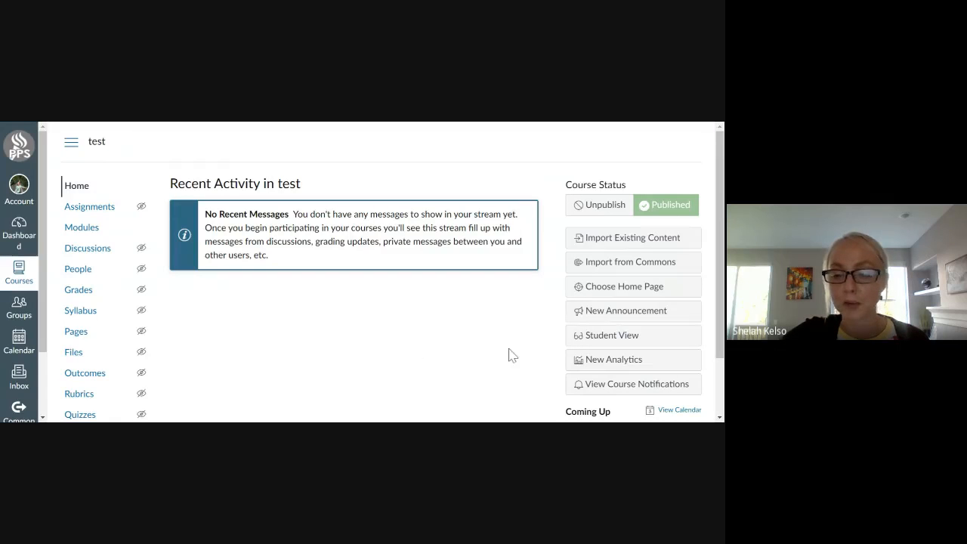
pyautogui.scroll(-2, 367, 361)
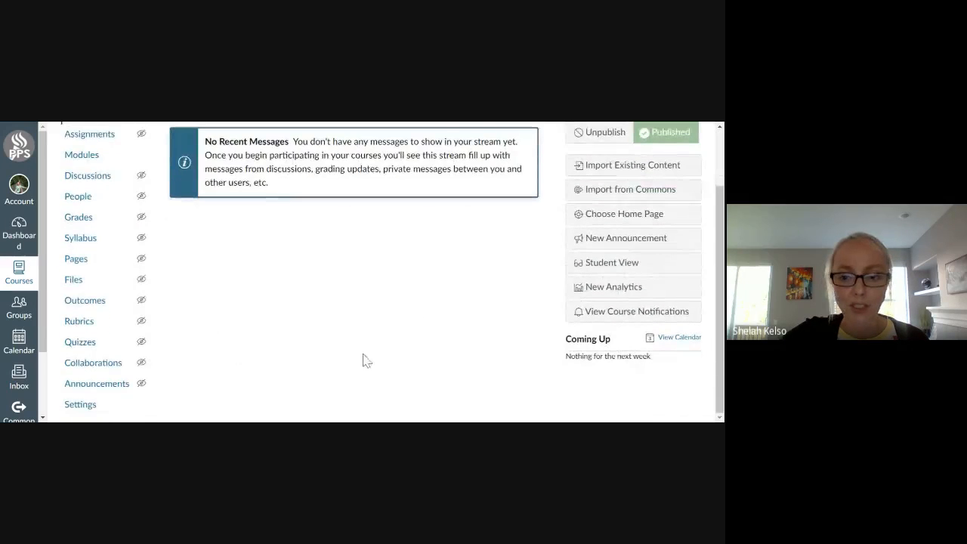
pyautogui.scroll(2, 372, 359)
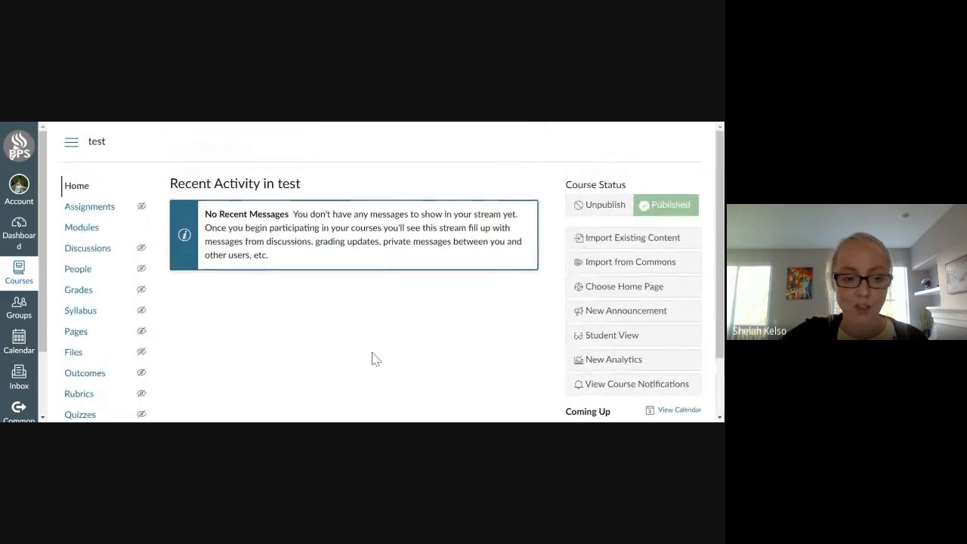
pyautogui.click(86, 233)
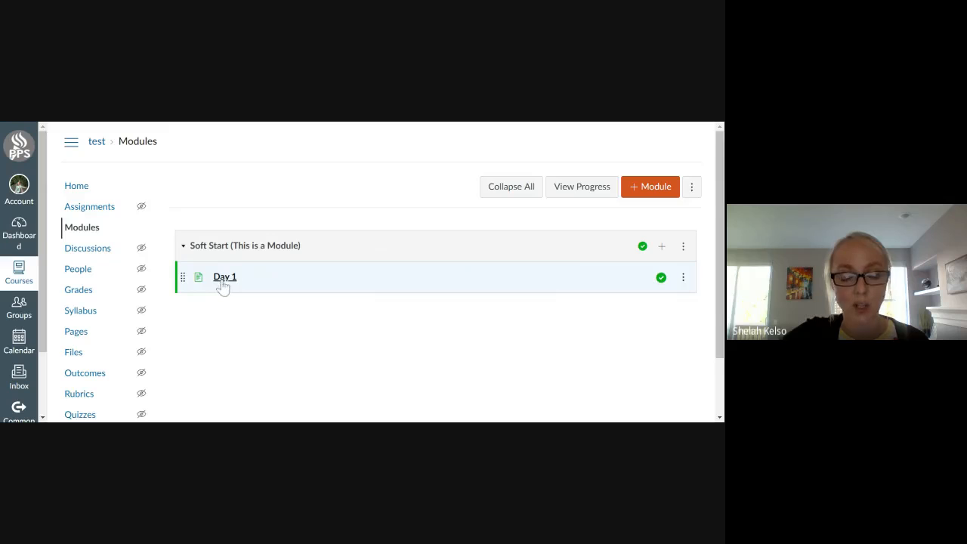
pyautogui.scroll(-1, 34, 387)
pyautogui.scroll(-1, 76, 390)
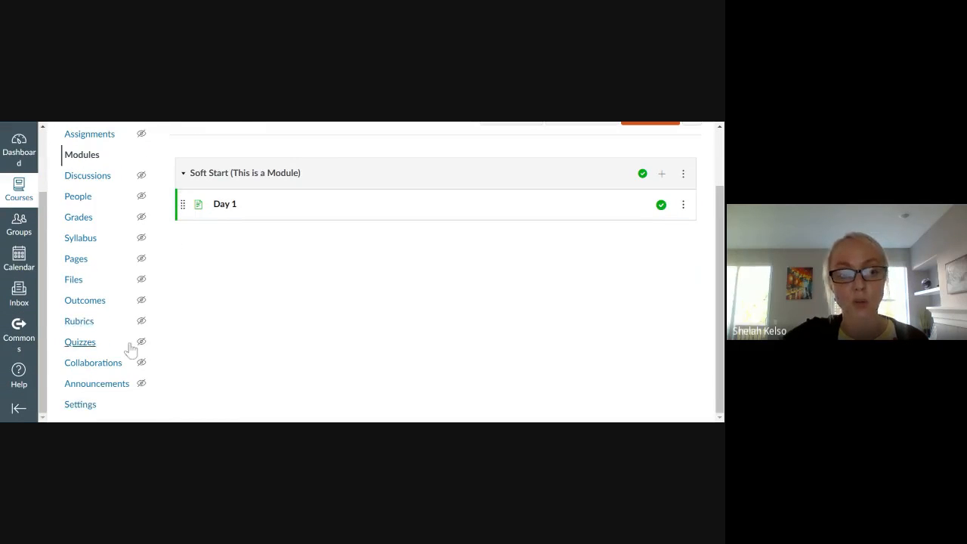
pyautogui.scroll(1, 169, 335)
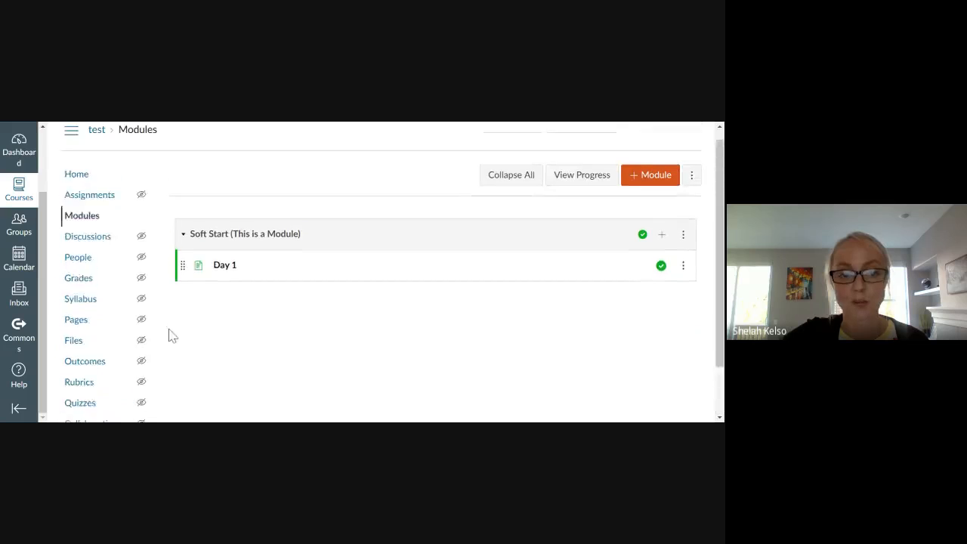
pyautogui.click(225, 278)
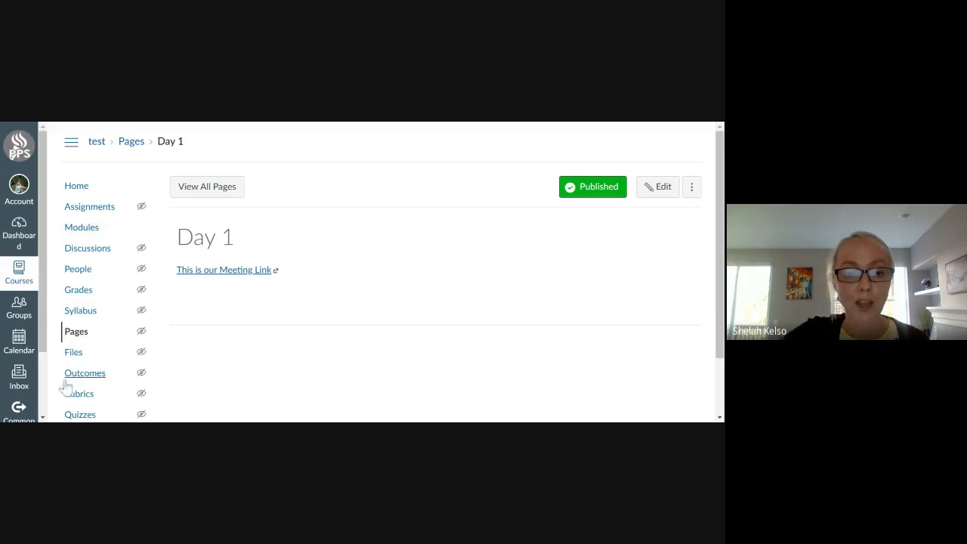
pyautogui.click(89, 230)
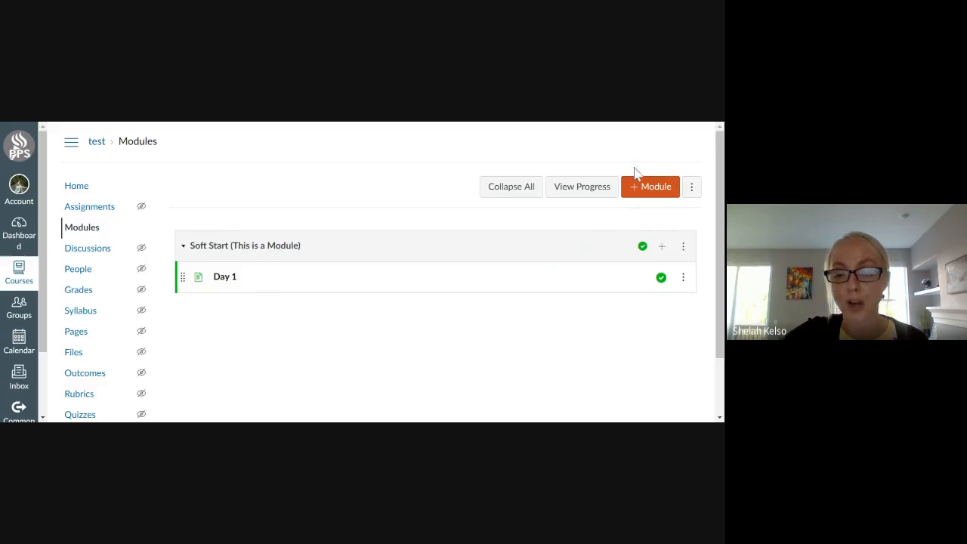
pyautogui.click(662, 248)
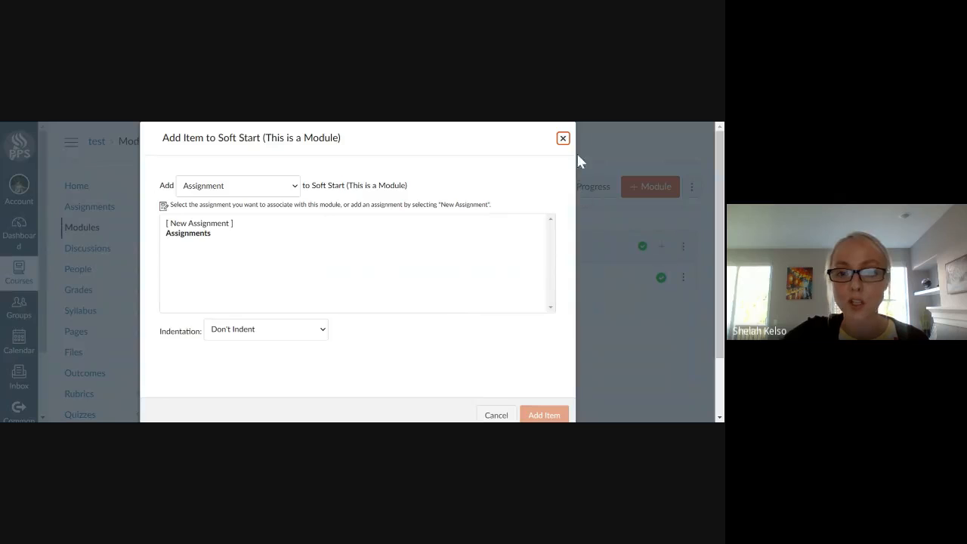
pyautogui.click(563, 139)
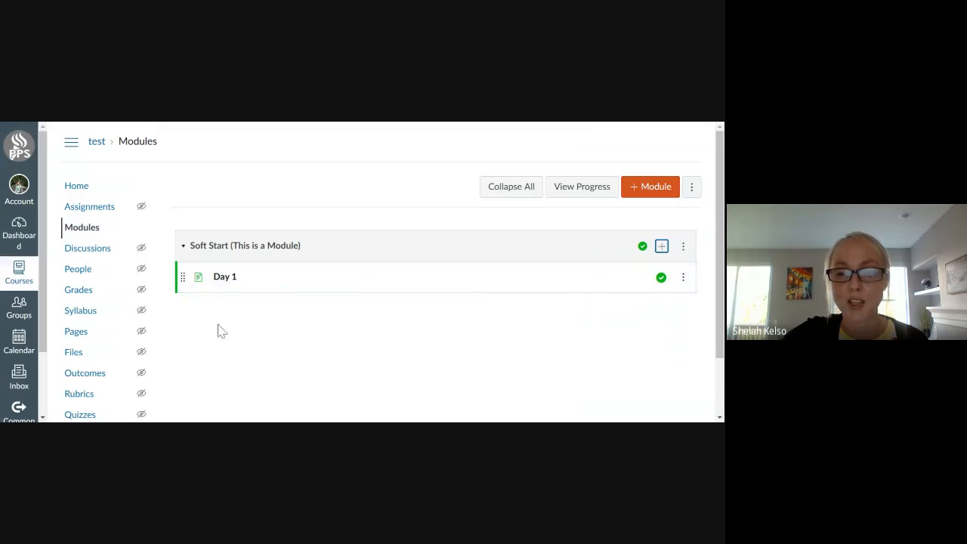
pyautogui.click(691, 189)
pyautogui.click(384, 194)
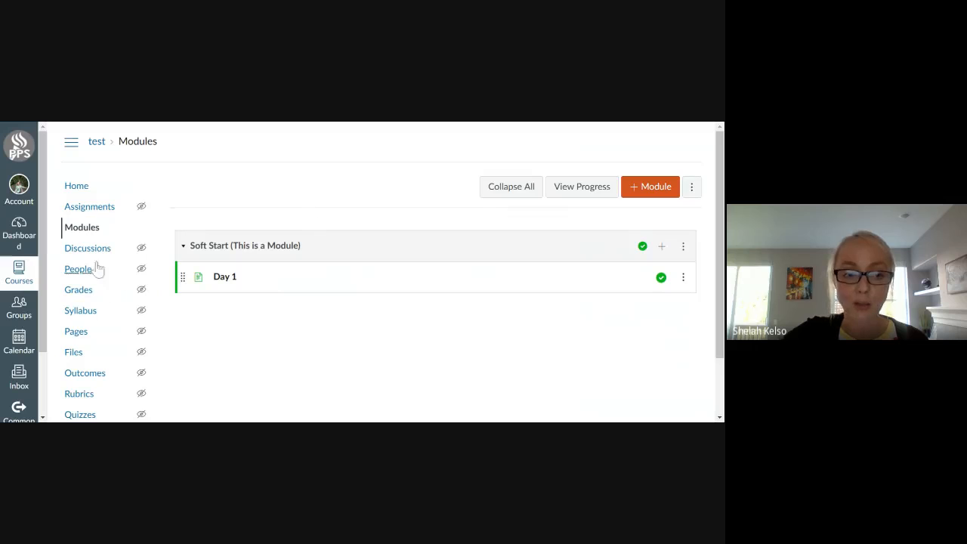
# Create a new assignment named Intro Survey and write "Here is the link to survey" in its description.
pyautogui.click(98, 213)
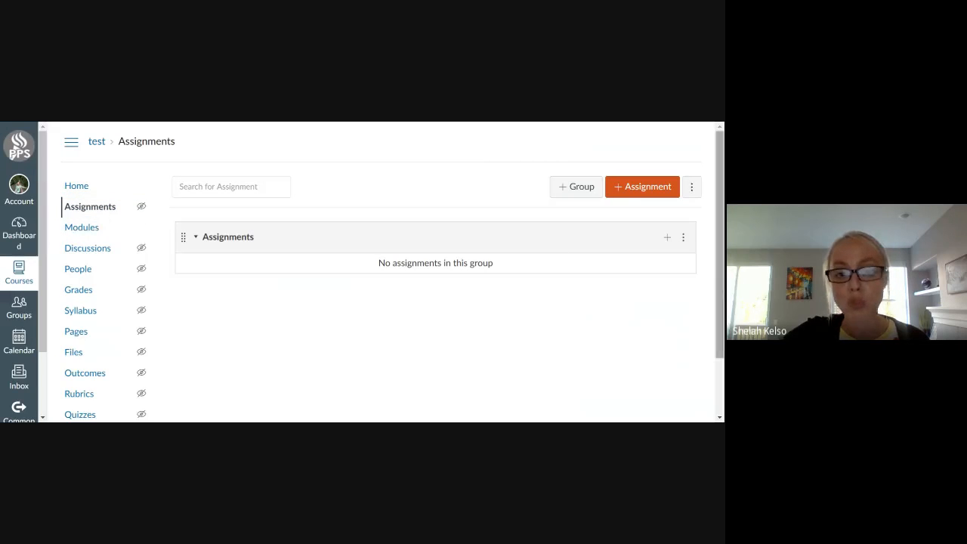
pyautogui.click(620, 191)
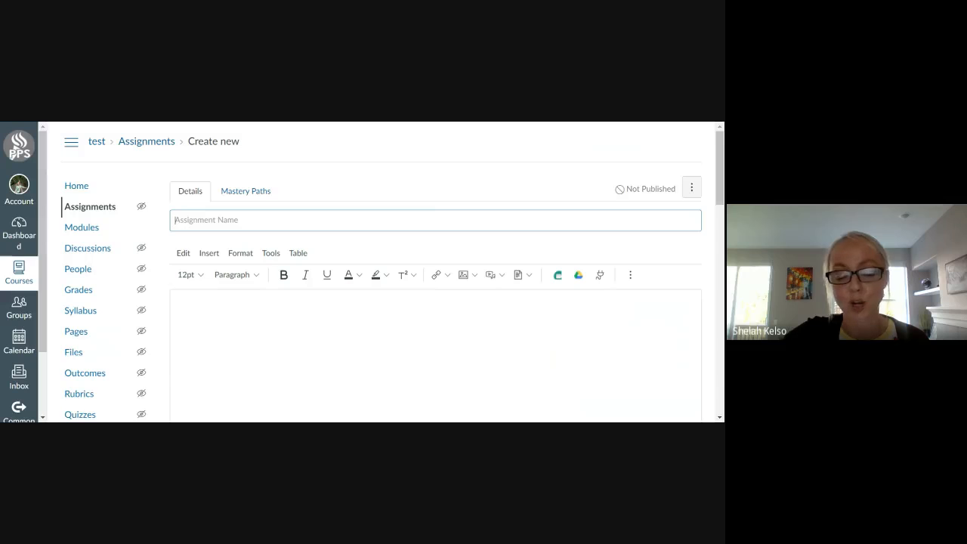
pyautogui.press('Down')
pyautogui.press('Return')
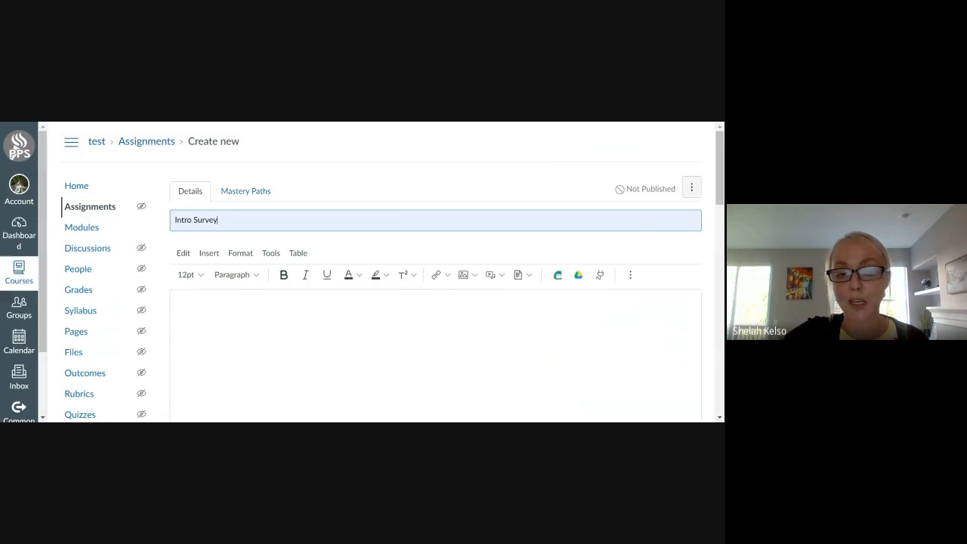
pyautogui.click(178, 310)
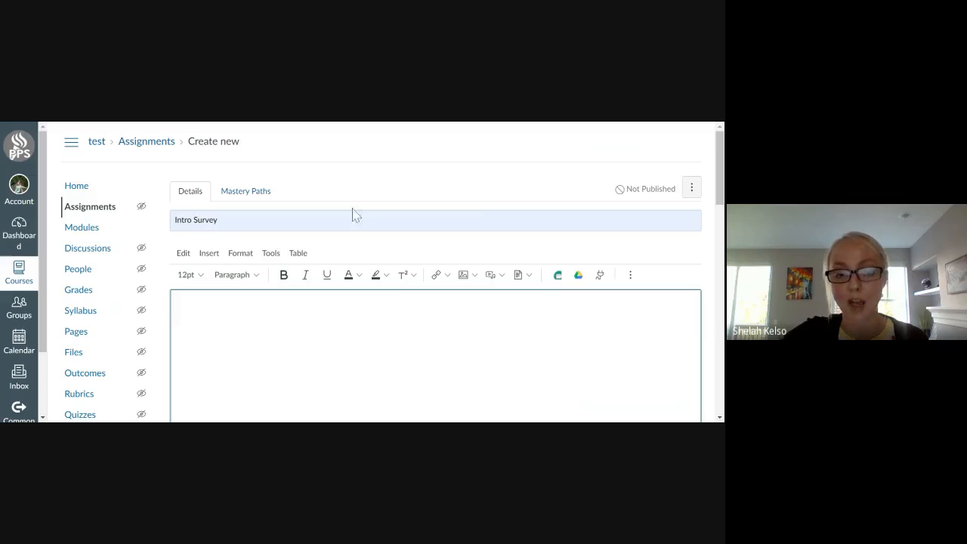
pyautogui.scroll(-3, 408, 272)
pyautogui.scroll(2, 423, 256)
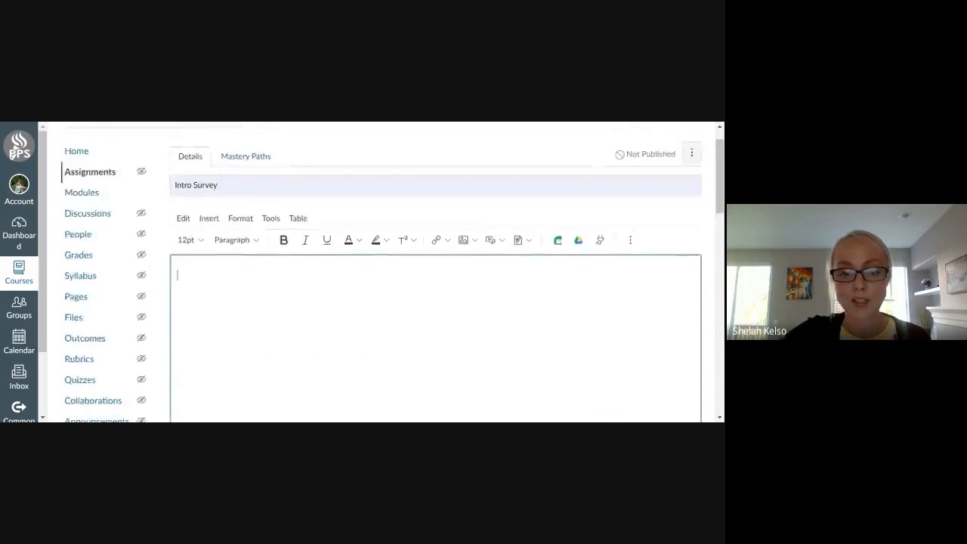
pyautogui.scroll(-1, 438, 241)
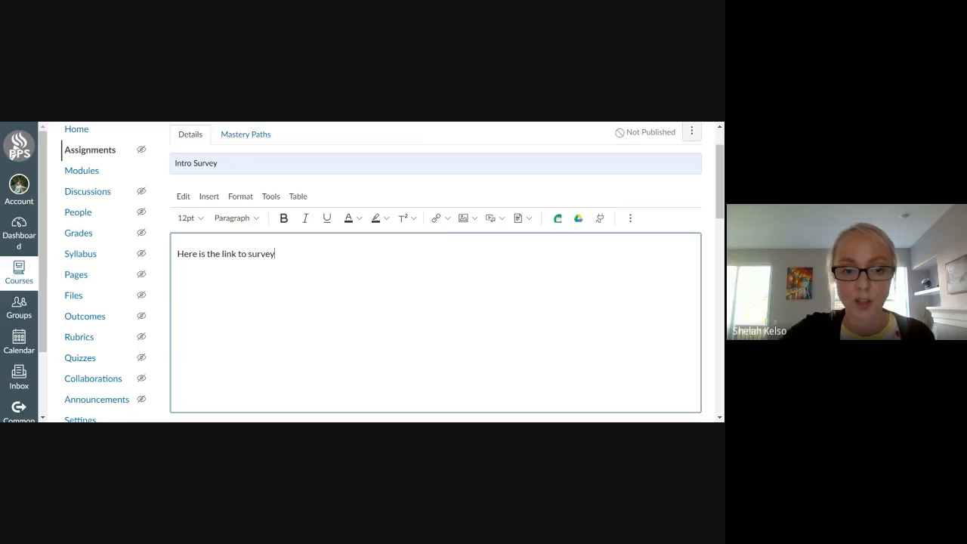
pyautogui.moveTo(177, 254); pyautogui.dragTo(276, 254)
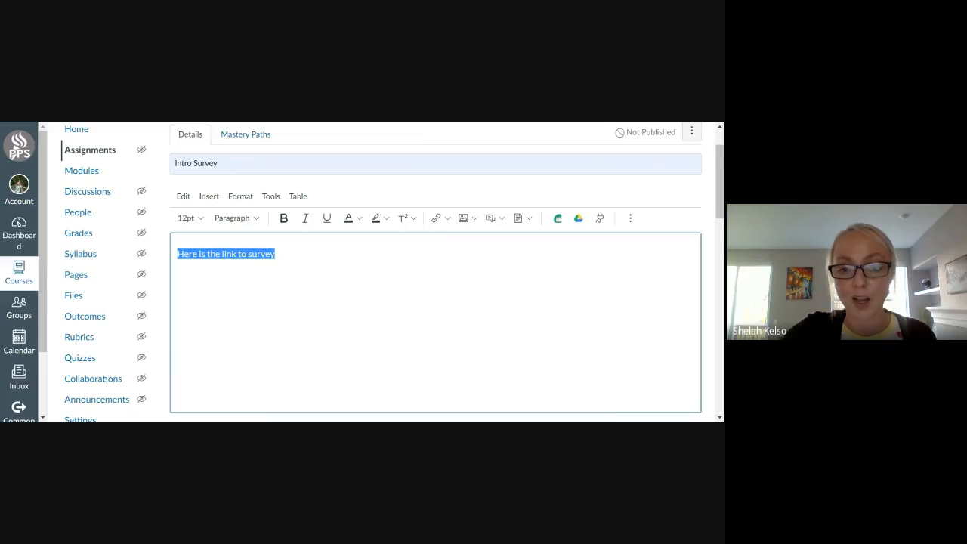
pyautogui.click(449, 221)
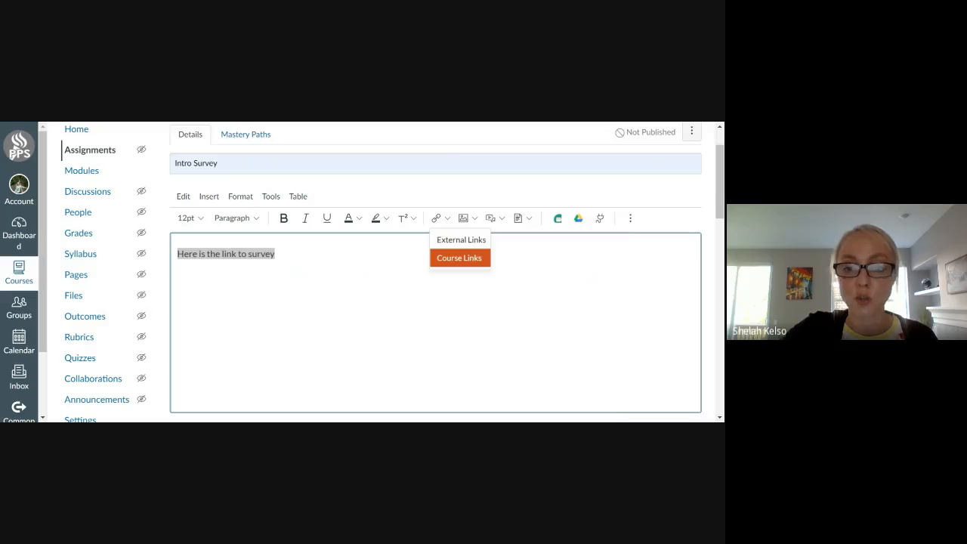
pyautogui.click(459, 239)
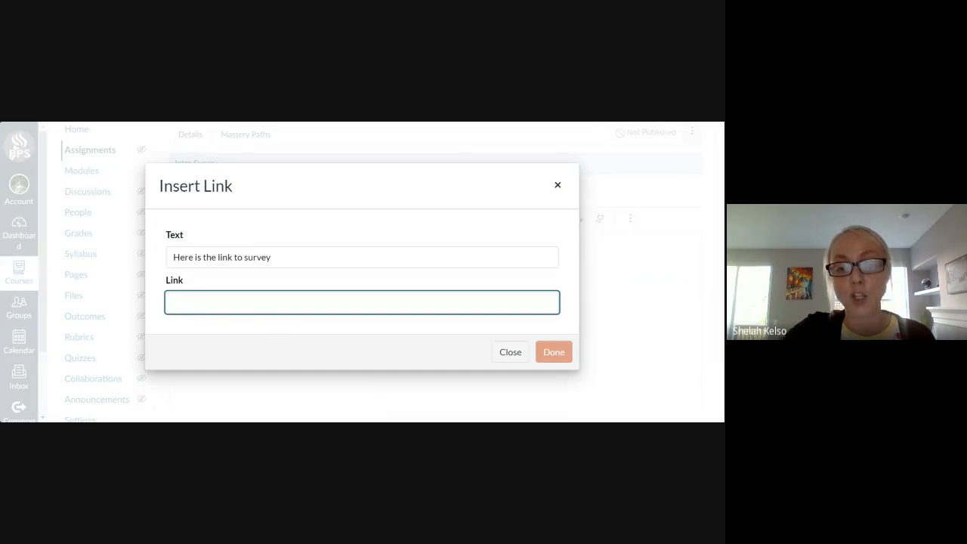
pyautogui.click(504, 365)
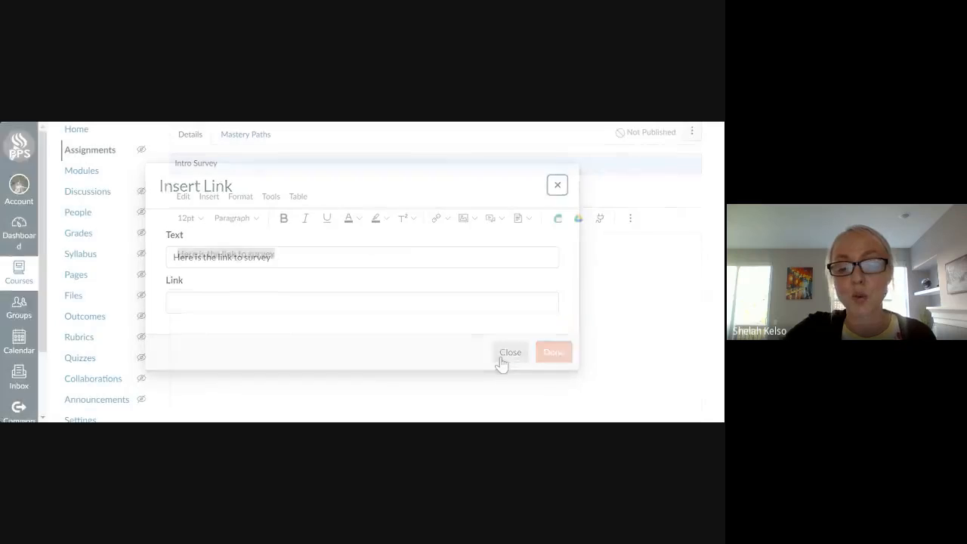
pyautogui.click(275, 254)
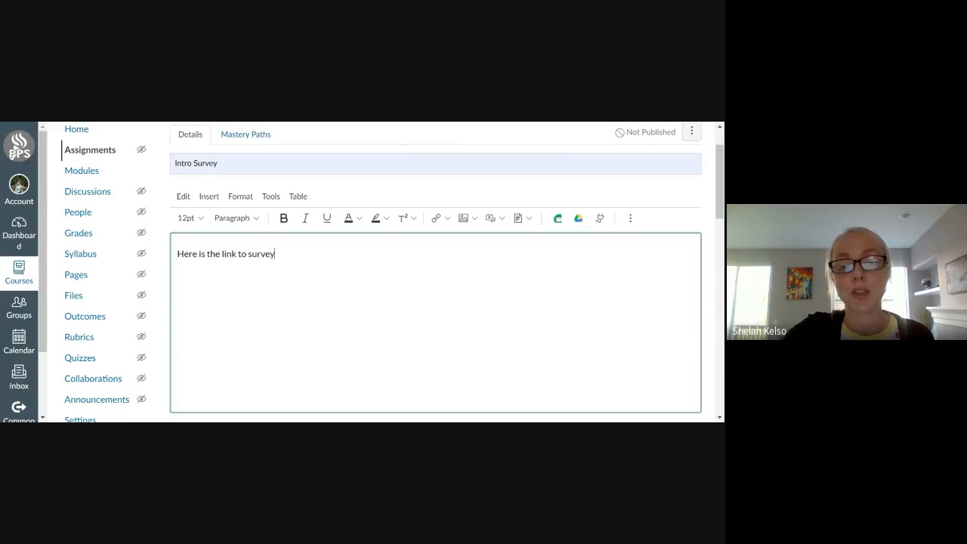
pyautogui.moveTo(275, 254); pyautogui.dragTo(183, 254)
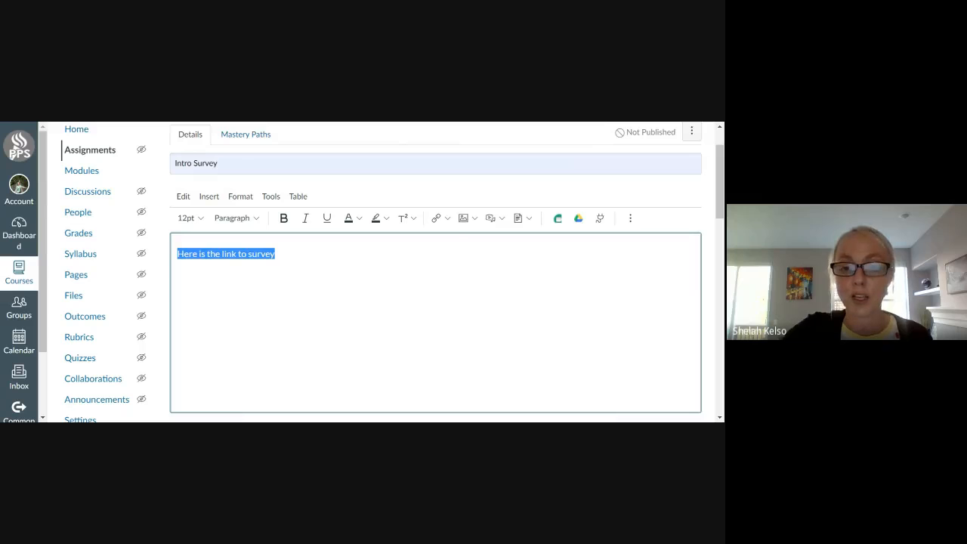
pyautogui.click(445, 219)
pyautogui.click(455, 240)
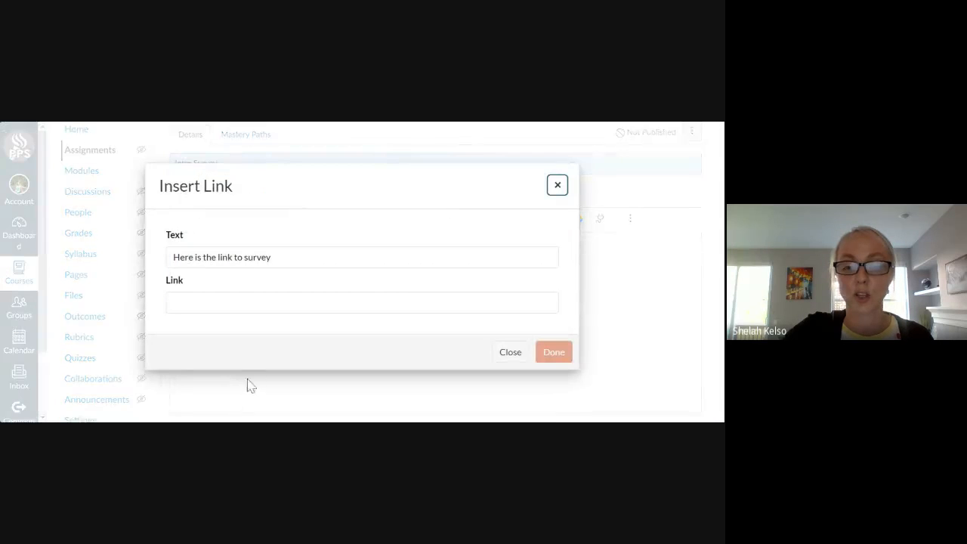
pyautogui.click(510, 355)
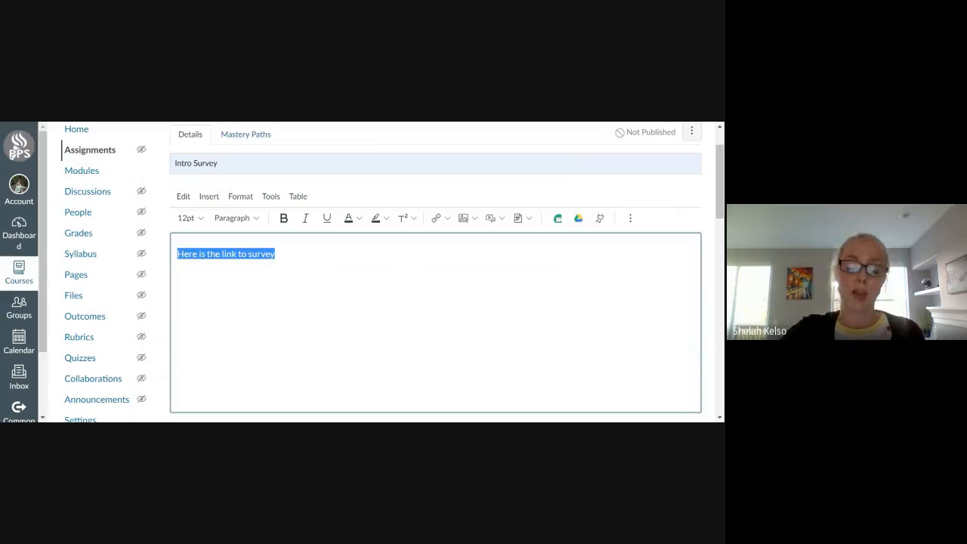
# Add "Here are my survey questions:" with lines 1. and 2. to the description, and display the grade as Complete/Incomplete.
pyautogui.click(276, 254)
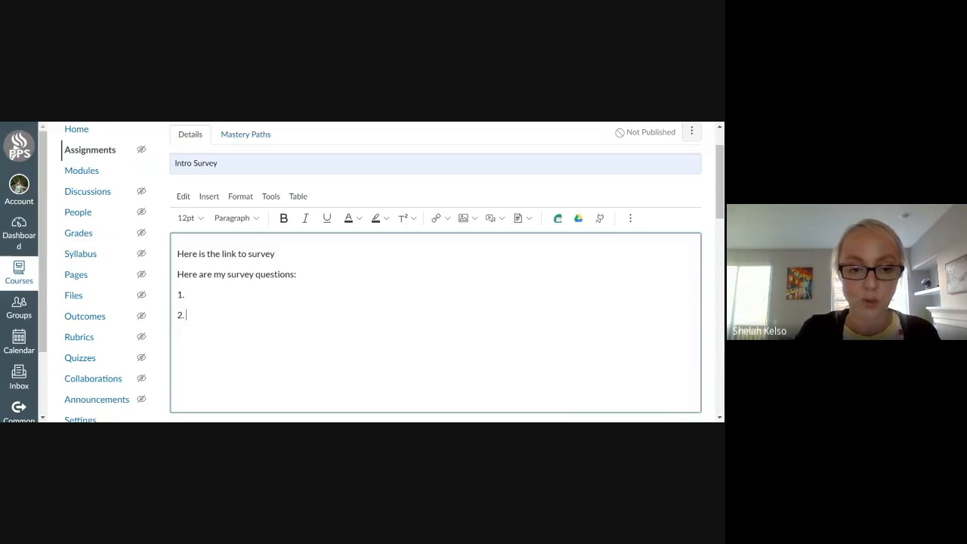
pyautogui.scroll(-3, 408, 320)
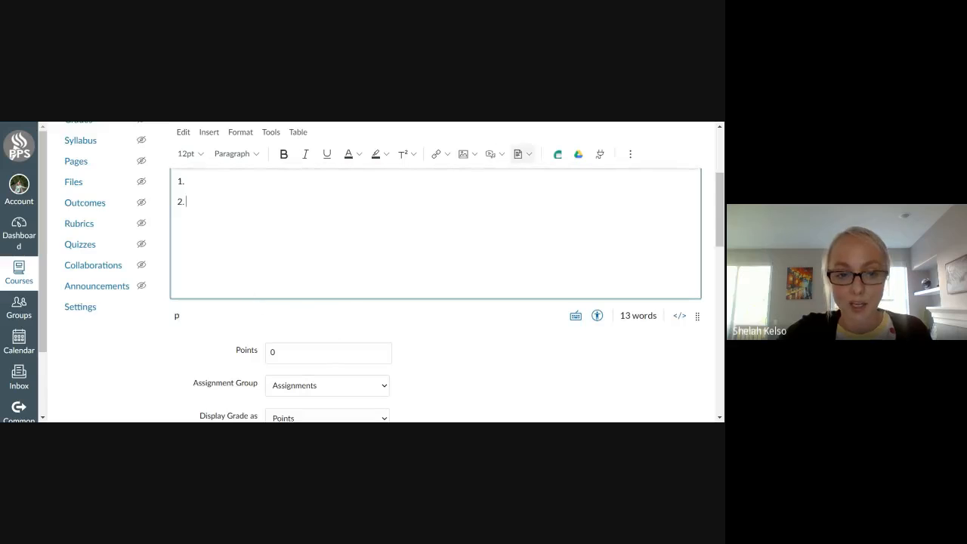
pyautogui.scroll(-3, 446, 294)
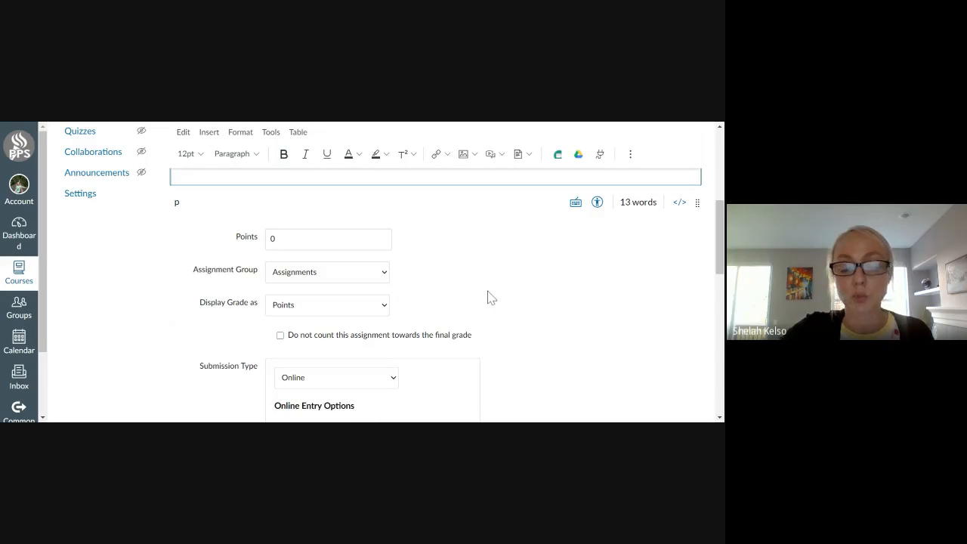
pyautogui.scroll(-3, 491, 298)
pyautogui.scroll(2, 446, 227)
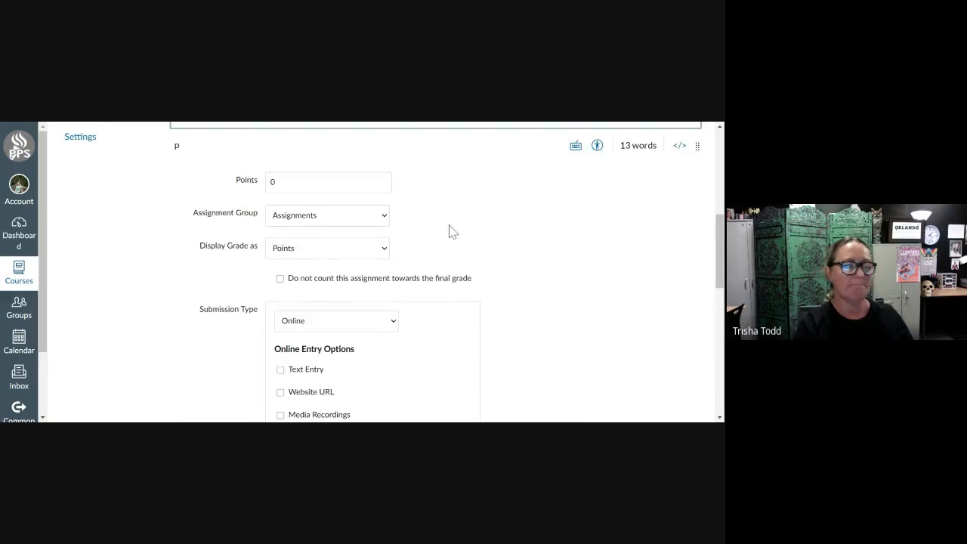
pyautogui.click(385, 222)
pyautogui.click(551, 256)
pyautogui.click(384, 252)
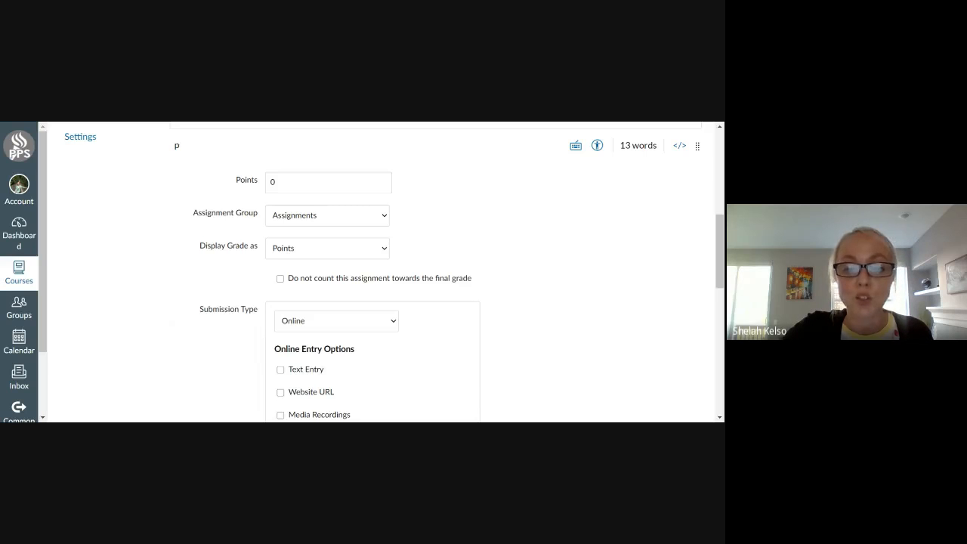
pyautogui.click(382, 270)
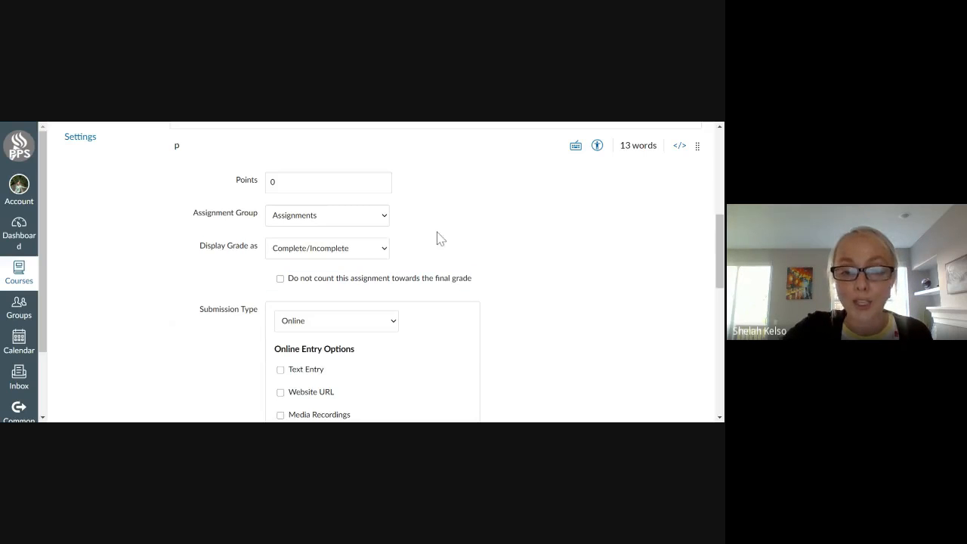
# Delete the "Here is the link to survey" line from the assignment description.
pyautogui.scroll(5, 559, 271)
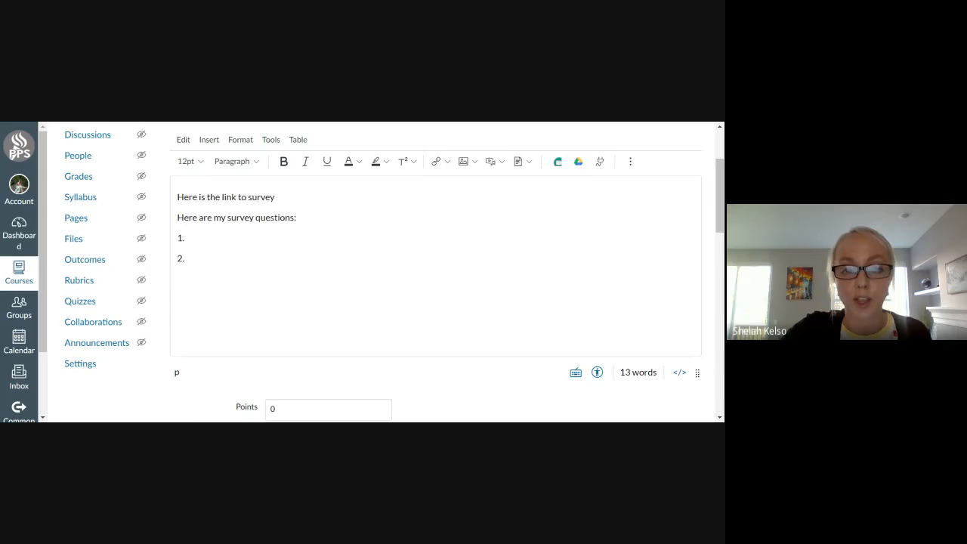
pyautogui.moveTo(275, 197); pyautogui.dragTo(178, 197)
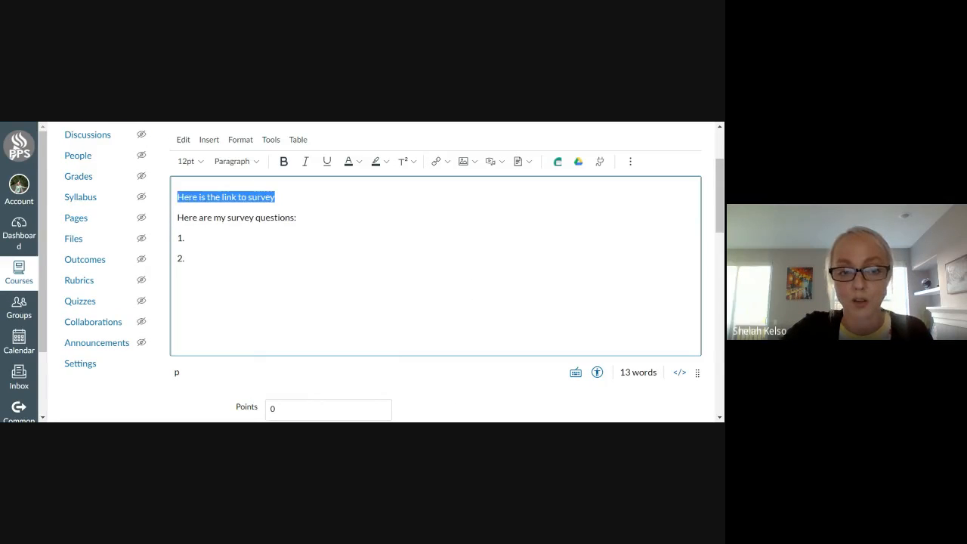
pyautogui.press('BackSpace')
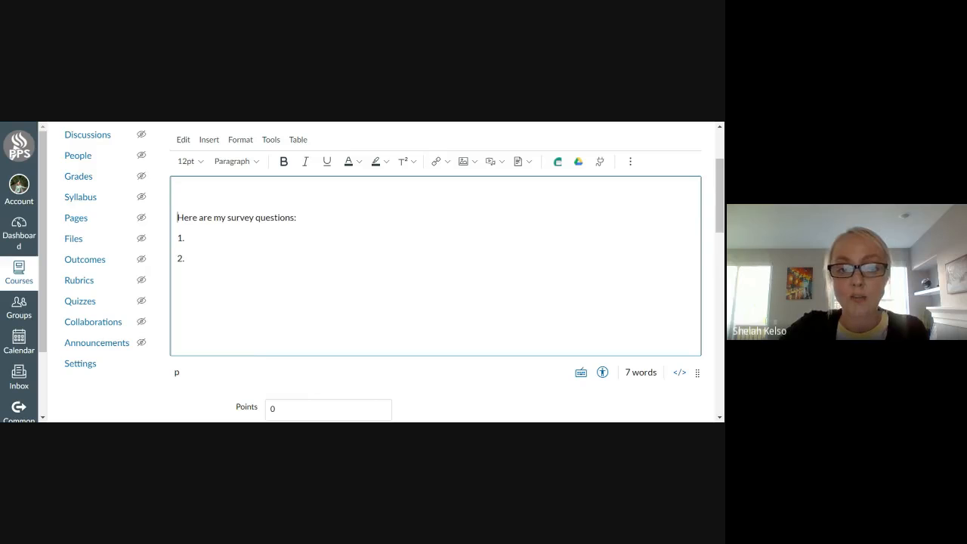
pyautogui.press('BackSpace')
pyautogui.scroll(-3, 470, 365)
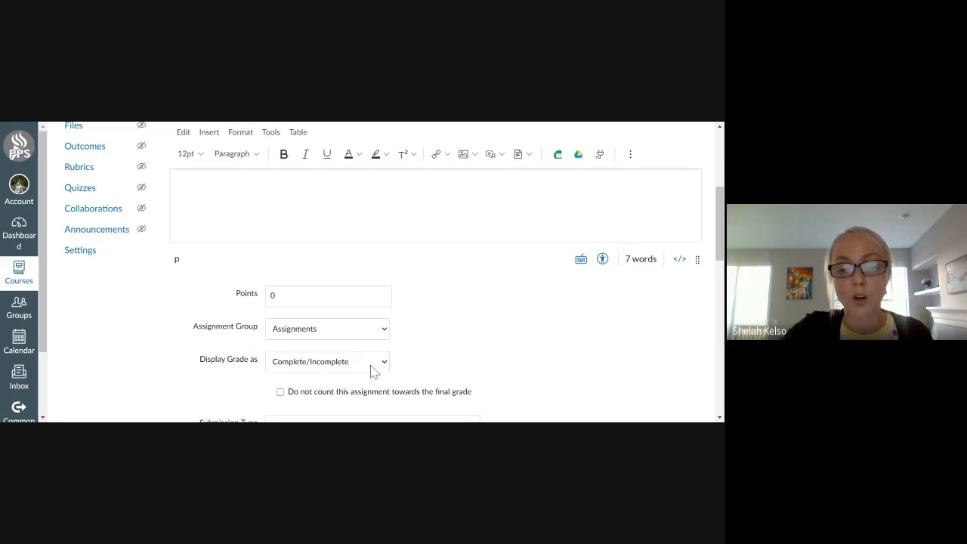
# Accept Text Entry as an online submission option for the Intro Survey assignment.
pyautogui.scroll(-5, 451, 340)
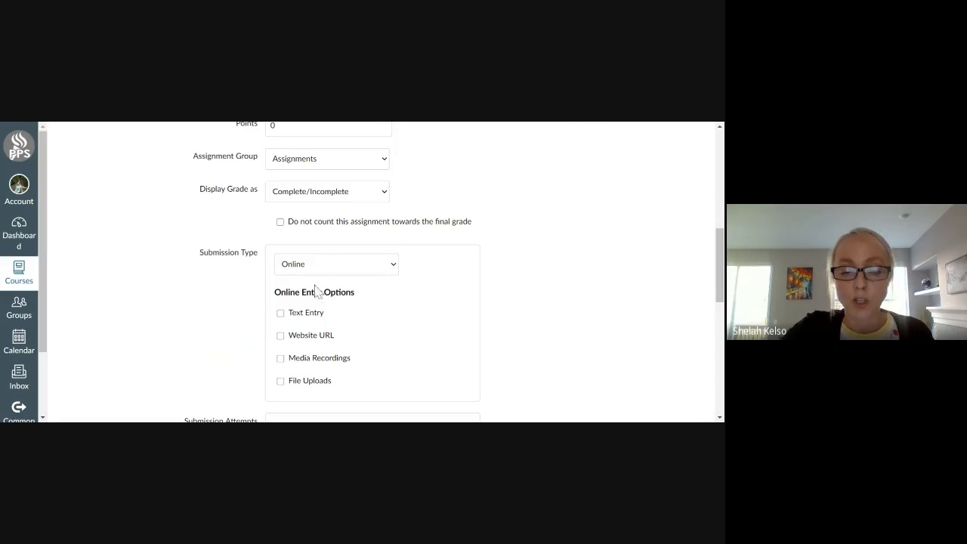
pyautogui.click(287, 319)
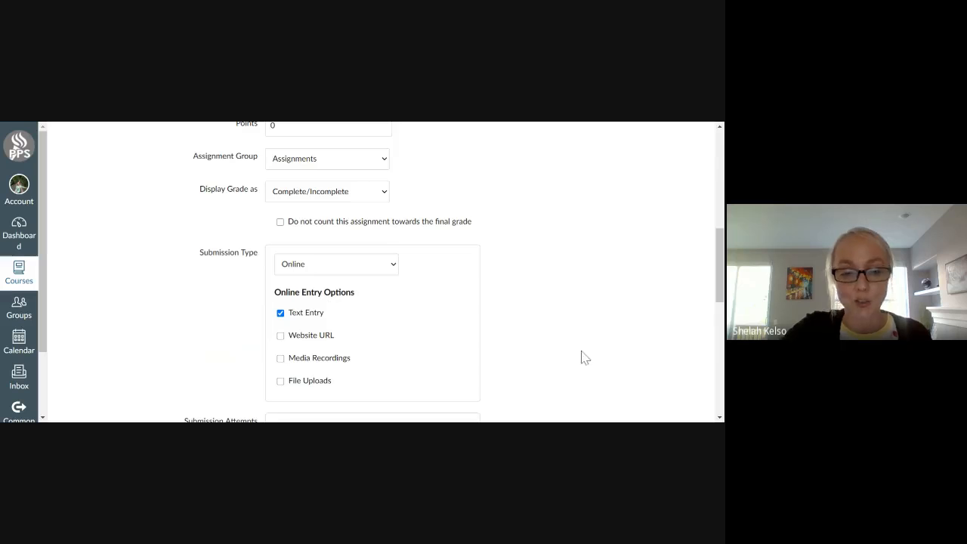
# Review the assignment's survey question list and its submission type, allowed attempts, group, peer review and assign settings.
pyautogui.scroll(4, 571, 346)
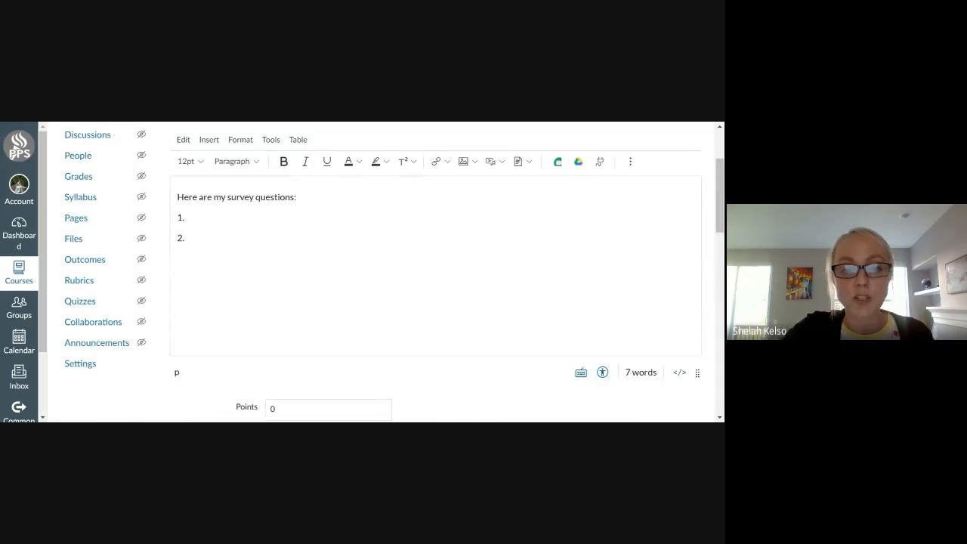
pyautogui.scroll(-3, 559, 289)
pyautogui.scroll(4, 397, 370)
pyautogui.scroll(1, 398, 370)
pyautogui.click(189, 331)
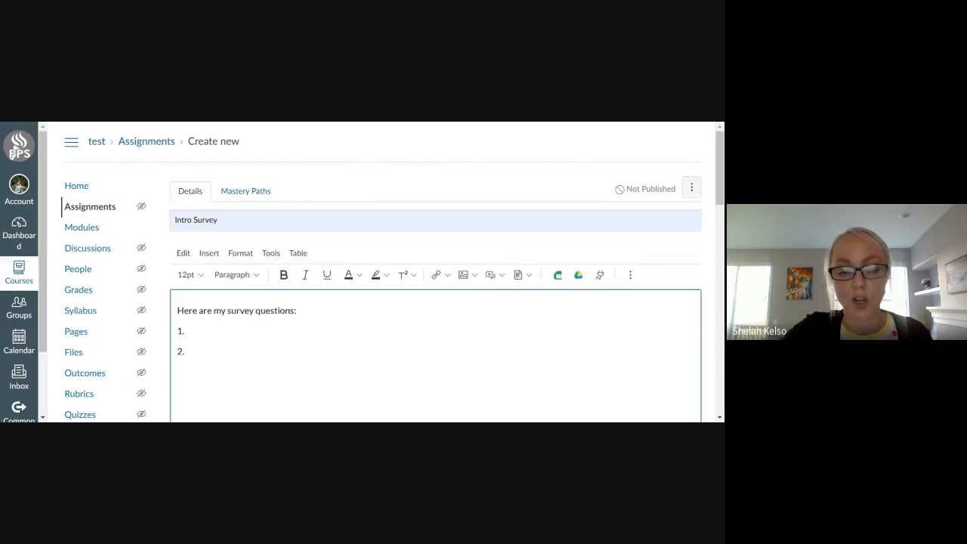
pyautogui.scroll(-1, 436, 302)
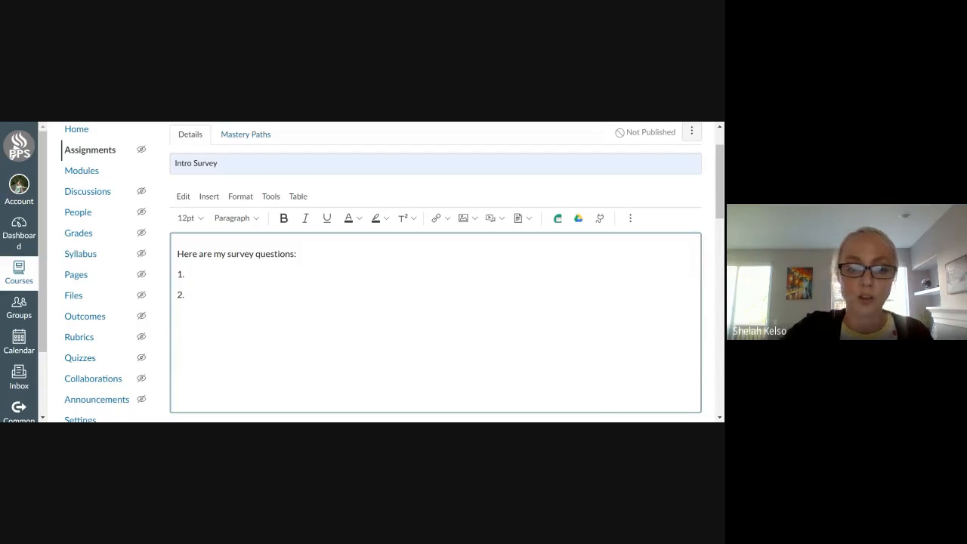
pyautogui.scroll(-6, 484, 329)
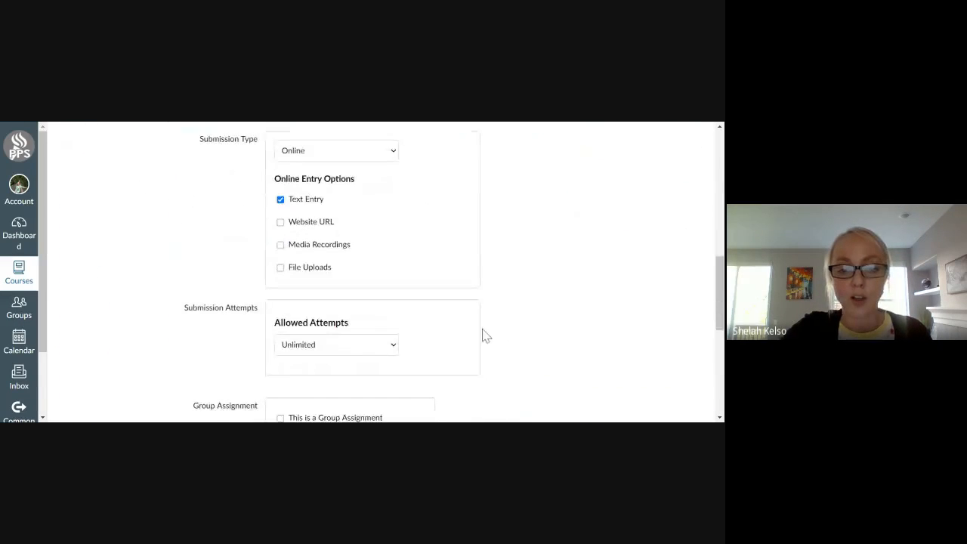
pyautogui.scroll(1, 479, 330)
pyautogui.scroll(-3, 488, 330)
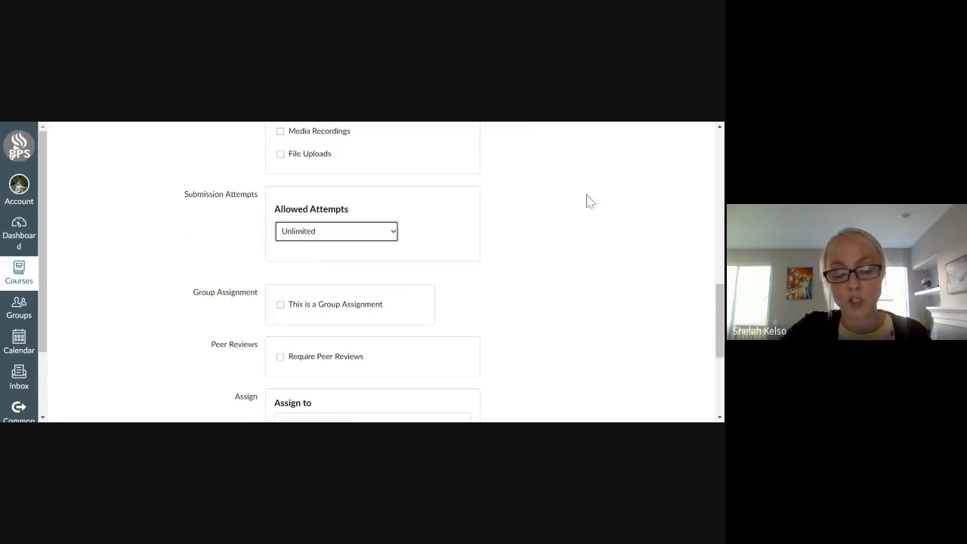
pyautogui.scroll(-1, 585, 227)
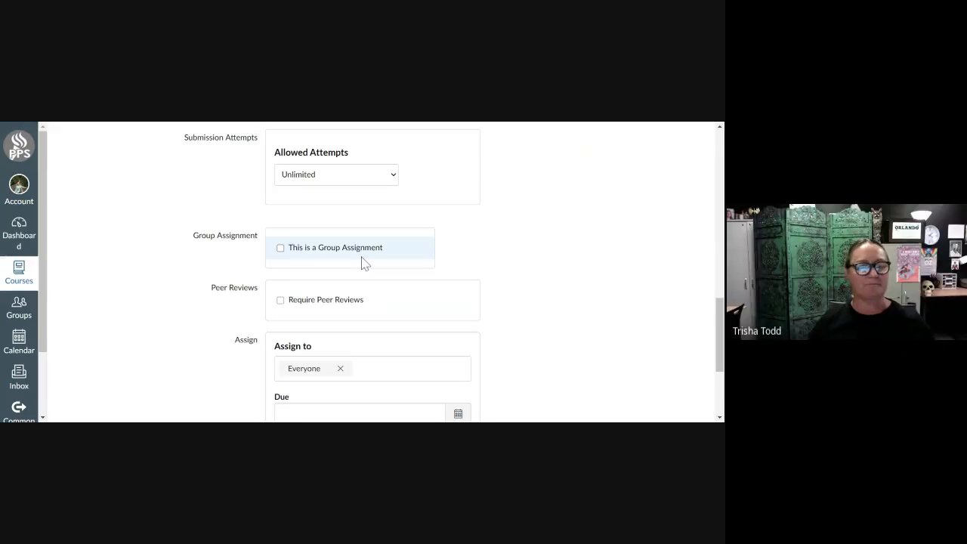
pyautogui.scroll(-1, 523, 281)
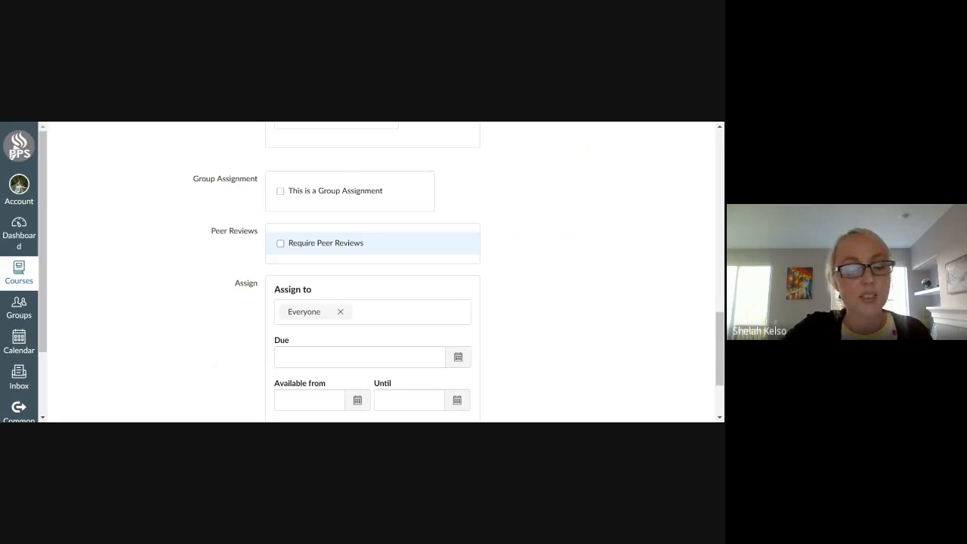
pyautogui.scroll(-1, 581, 287)
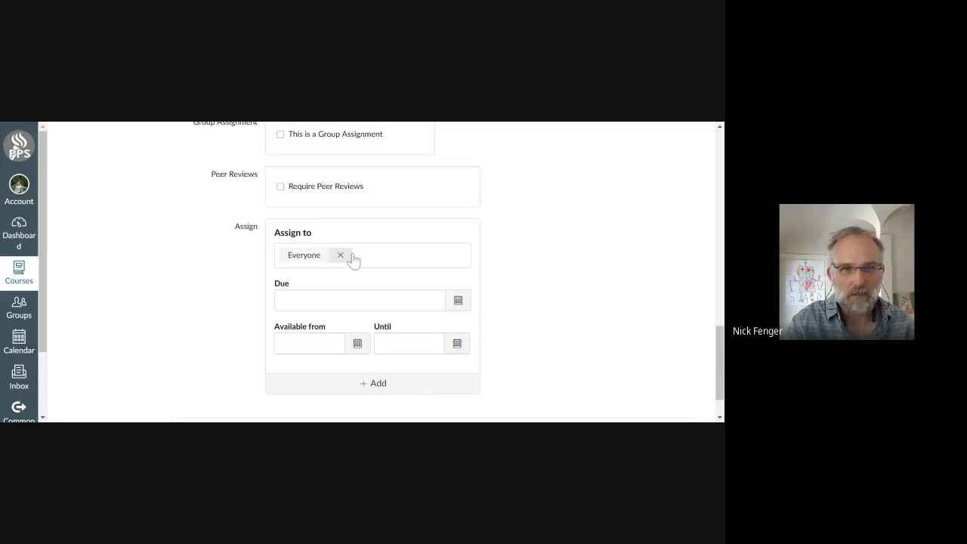
pyautogui.scroll(6, 353, 259)
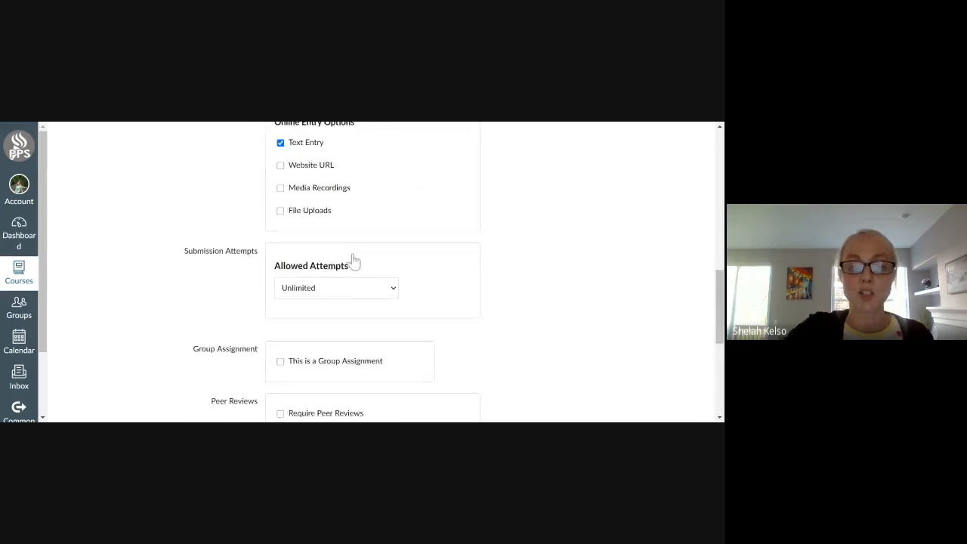
pyautogui.scroll(8, 354, 259)
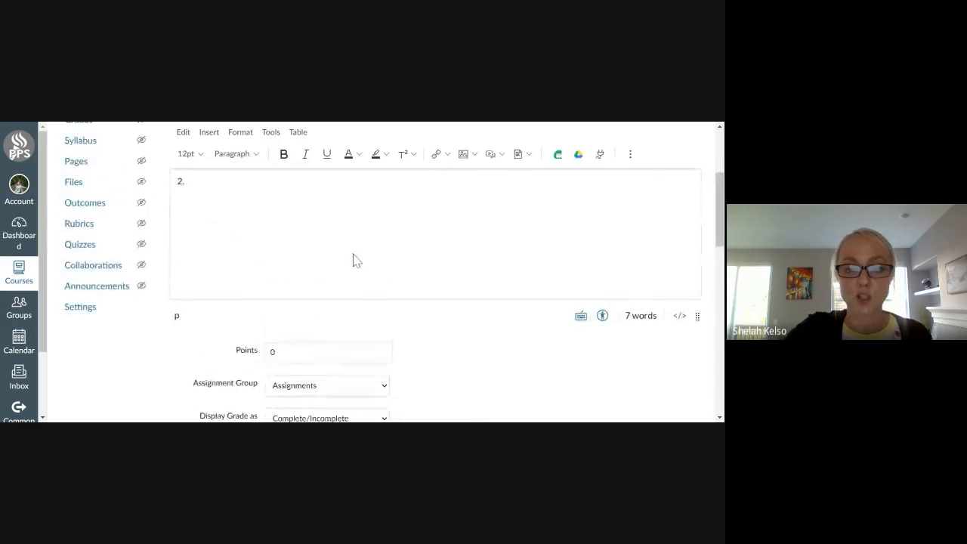
pyautogui.scroll(2, 382, 272)
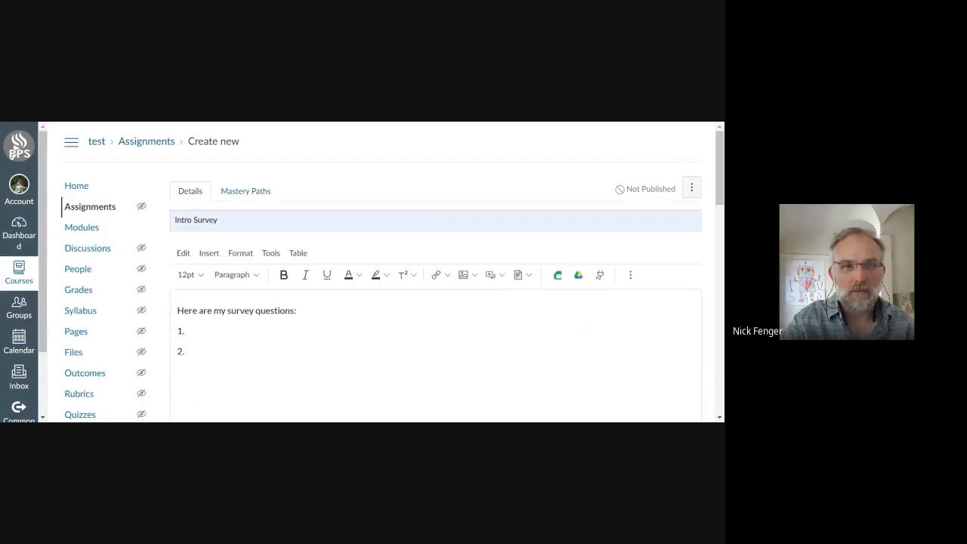
# Remove Everyone from the assignment's recipients, look through the available course sections, and select Everyone again.
pyautogui.scroll(-5, 355, 259)
pyautogui.scroll(-5, 355, 259)
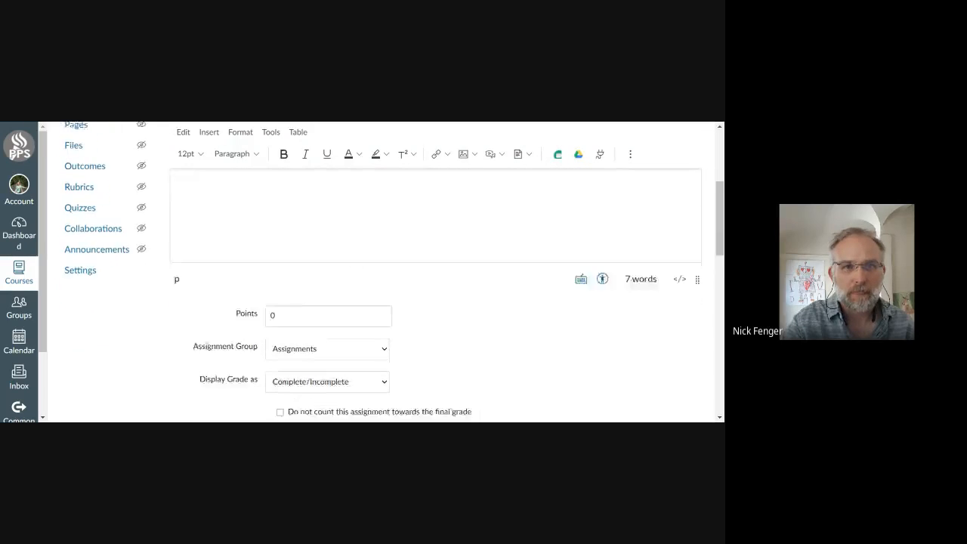
pyautogui.scroll(-10, 493, 266)
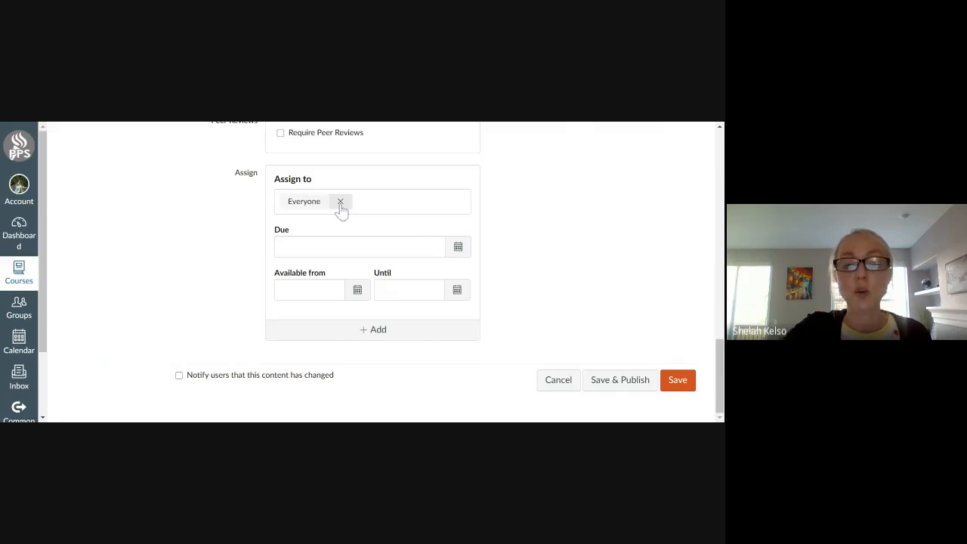
pyautogui.click(340, 203)
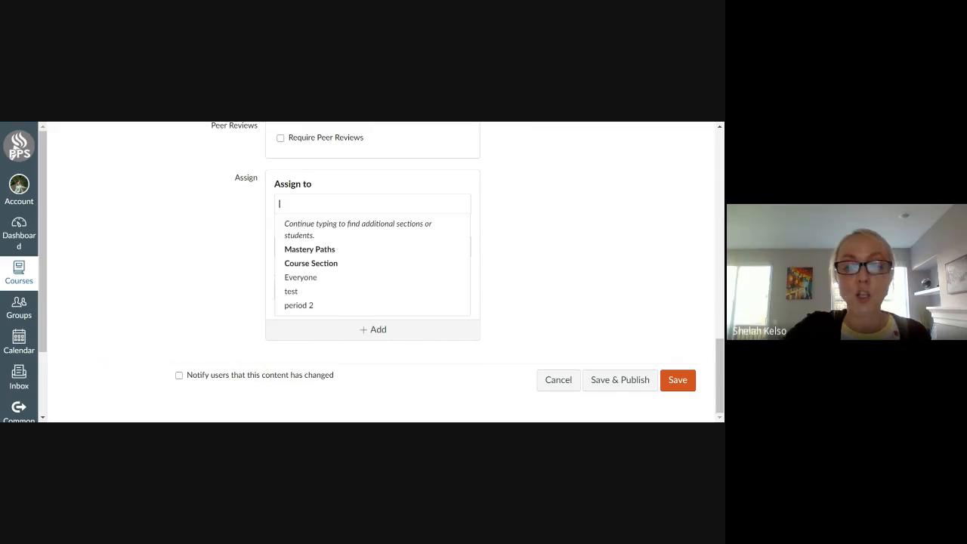
pyautogui.click(346, 205)
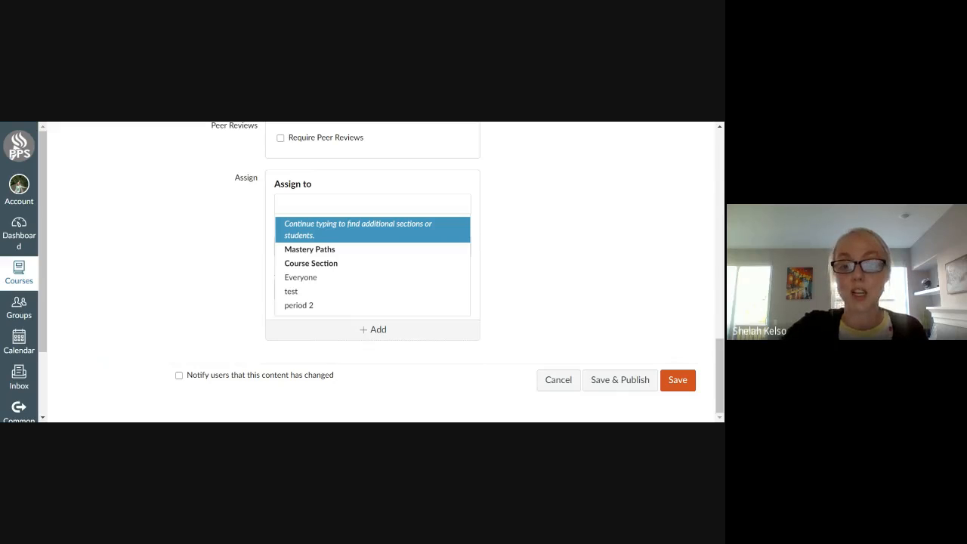
pyautogui.click(520, 172)
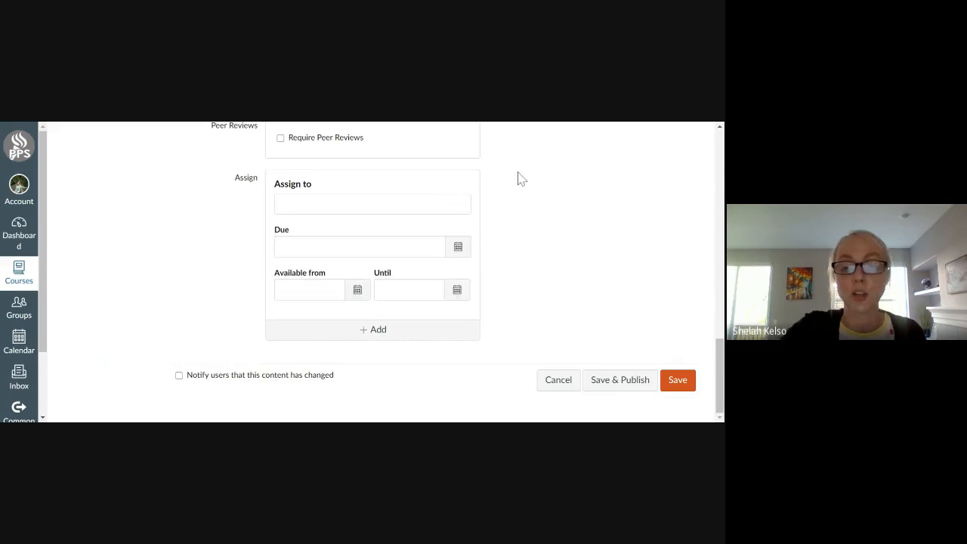
pyautogui.click(363, 205)
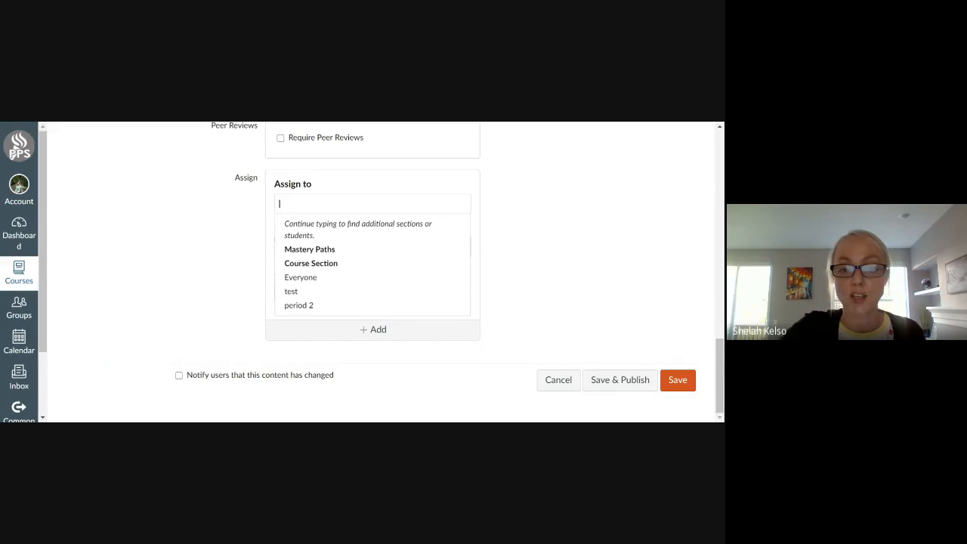
pyautogui.click(315, 278)
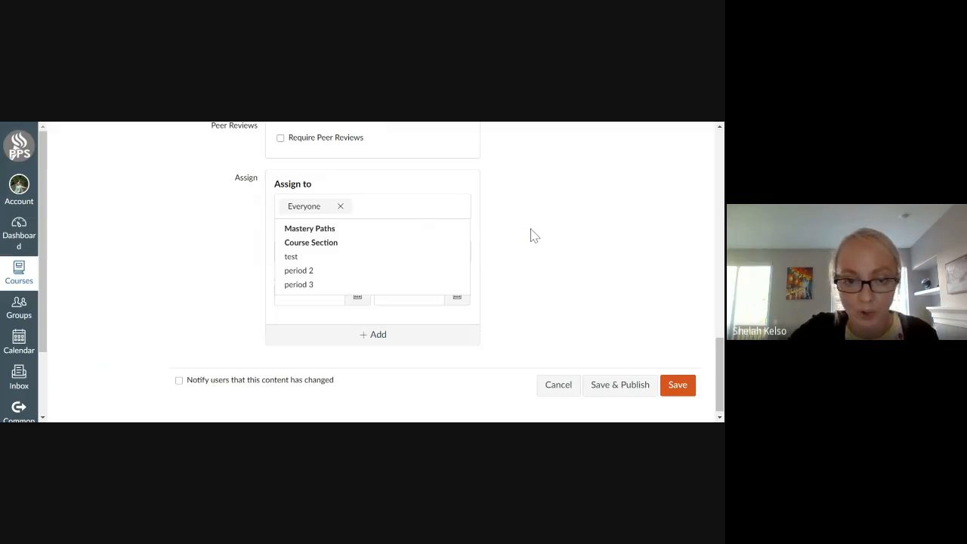
# Assign the Intro Survey only to the period 2 section instead of Everyone.
pyautogui.click(333, 270)
pyautogui.click(378, 206)
pyautogui.click(356, 206)
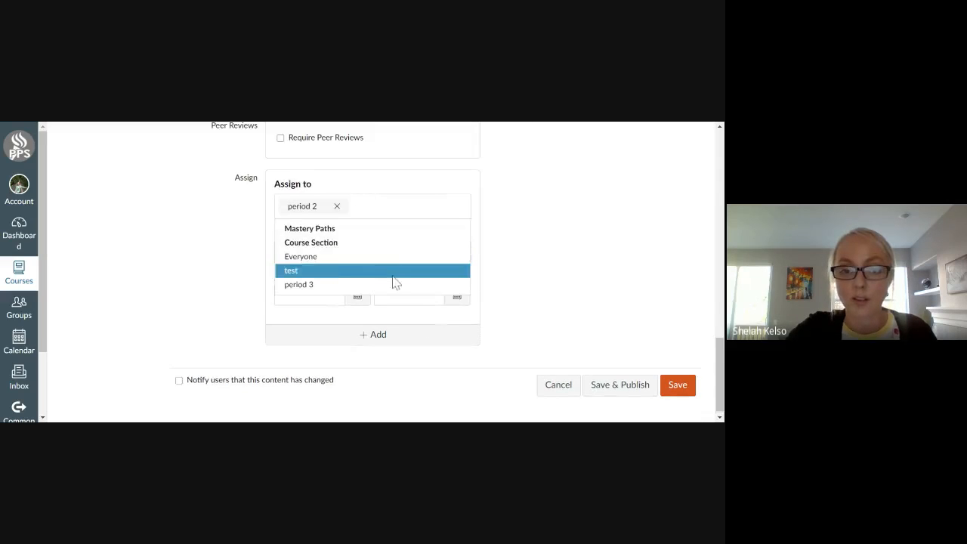
pyautogui.click(554, 220)
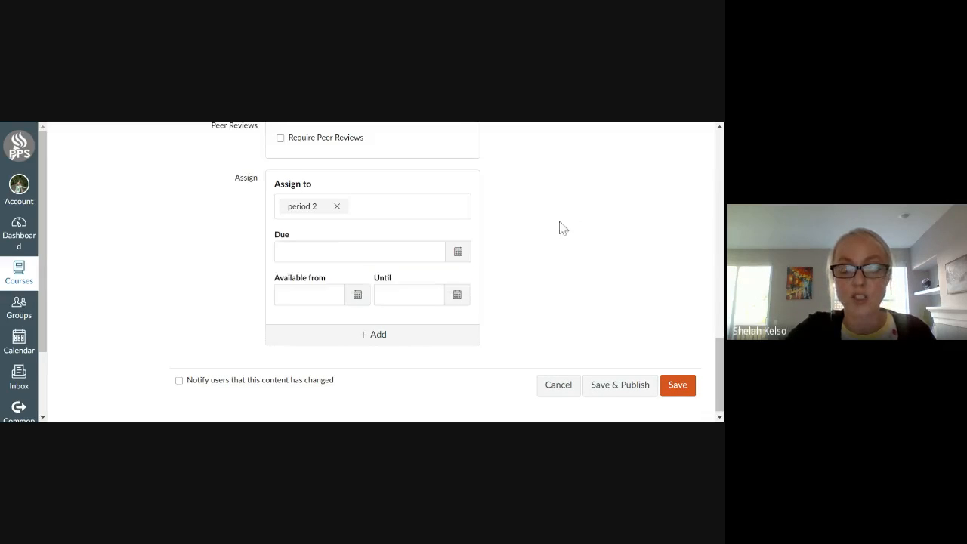
# Set the period 2 due date to September 10, 2020 and its available-from date to September 9, 2020.
pyautogui.click(459, 253)
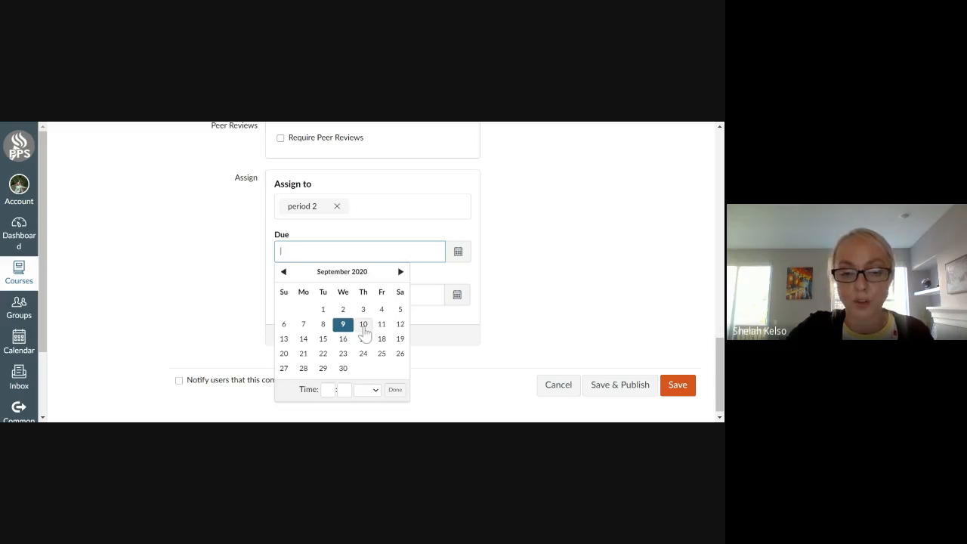
pyautogui.click(363, 325)
pyautogui.click(473, 279)
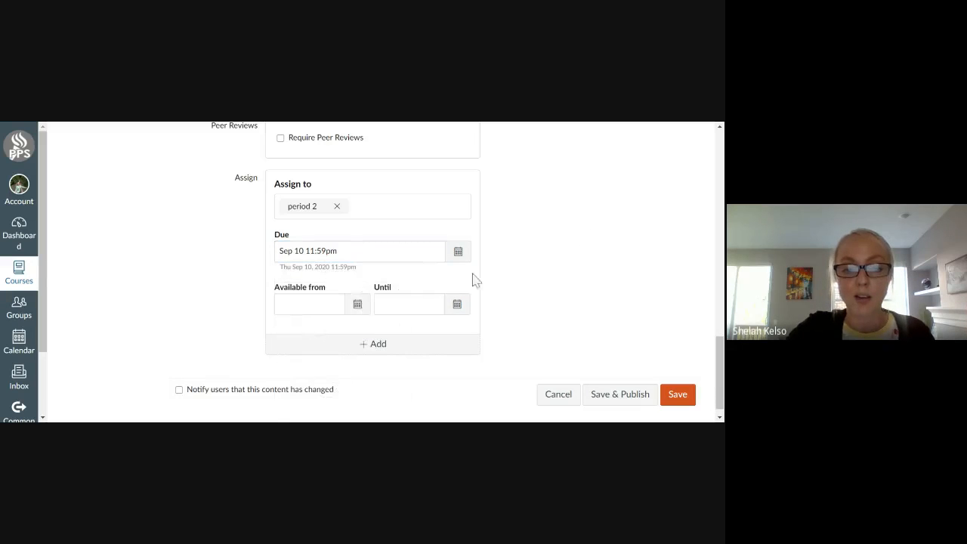
pyautogui.click(358, 304)
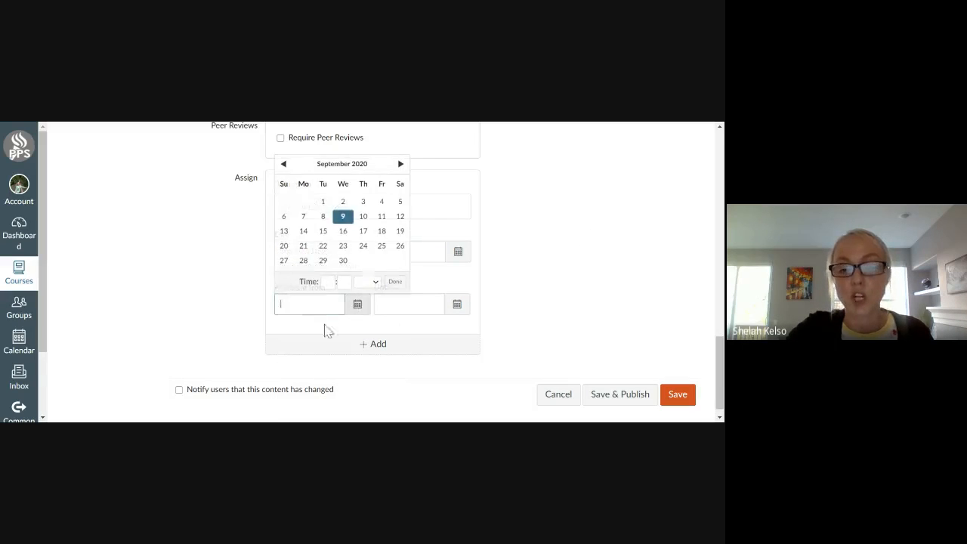
pyautogui.click(344, 219)
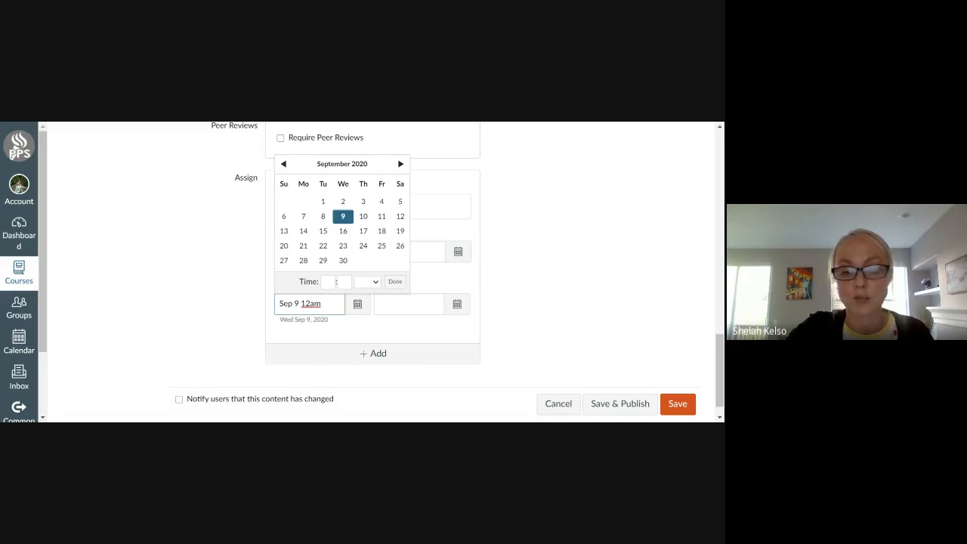
# Set the end of the period 2 availability window to September 14, 2020.
pyautogui.click(457, 306)
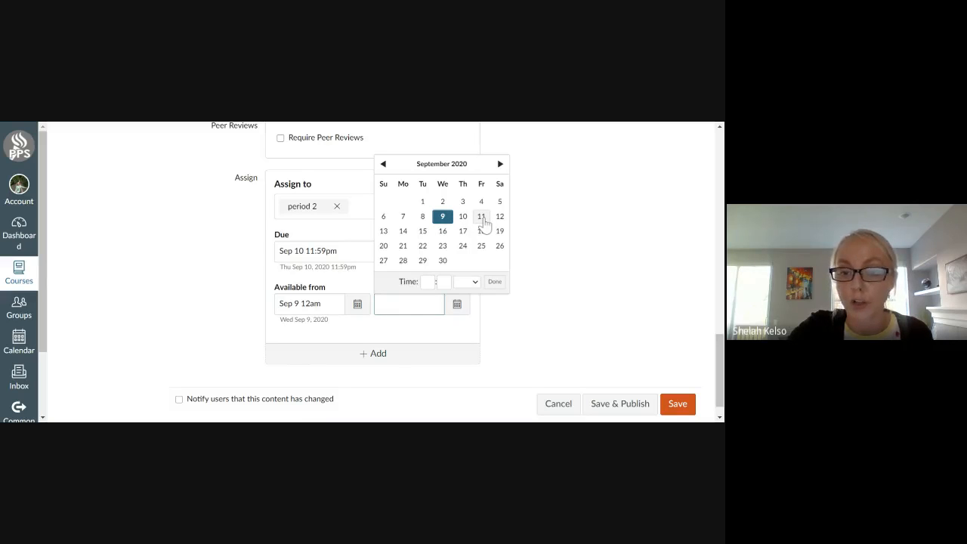
pyautogui.click(402, 230)
pyautogui.click(593, 238)
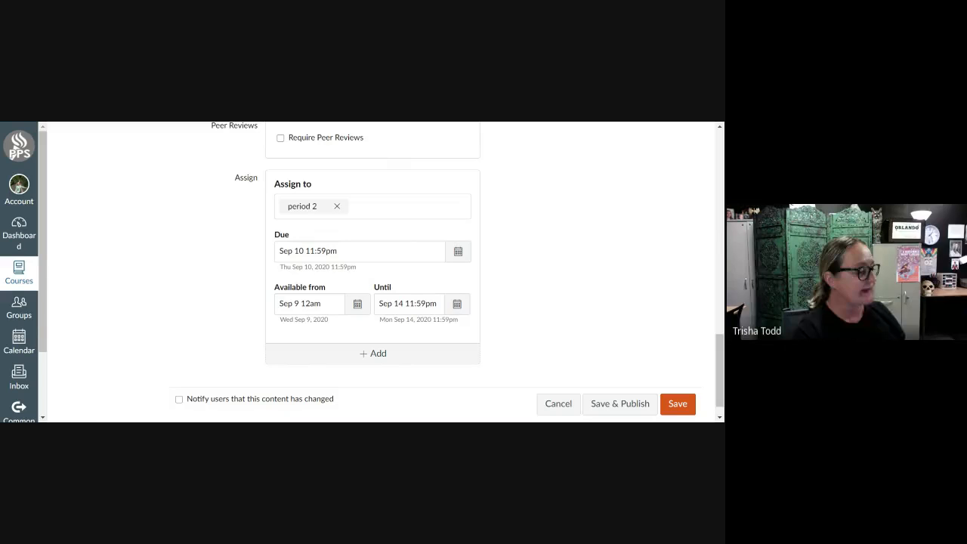
# Add a second set of assignment dates for the period 3 section.
pyautogui.scroll(-1, 557, 252)
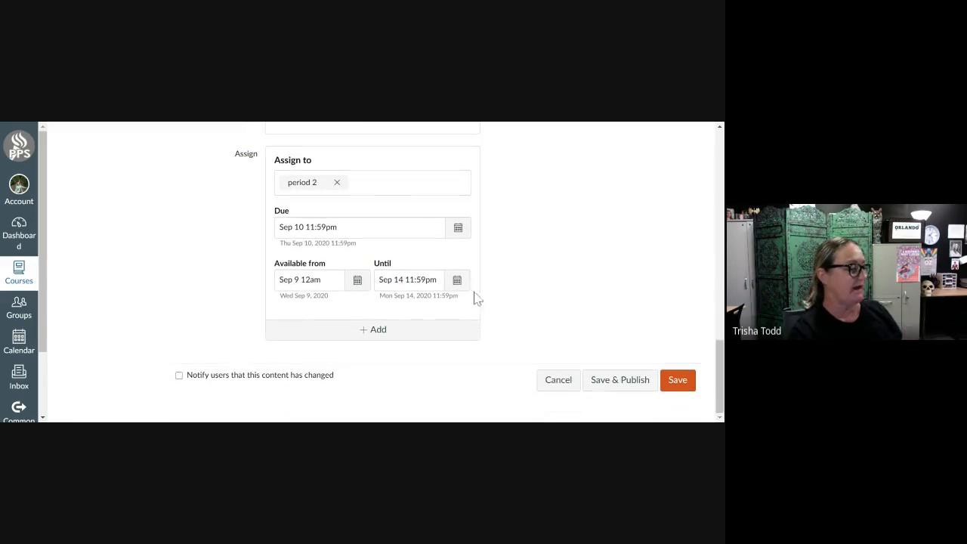
pyautogui.click(368, 338)
pyautogui.scroll(-2, 541, 265)
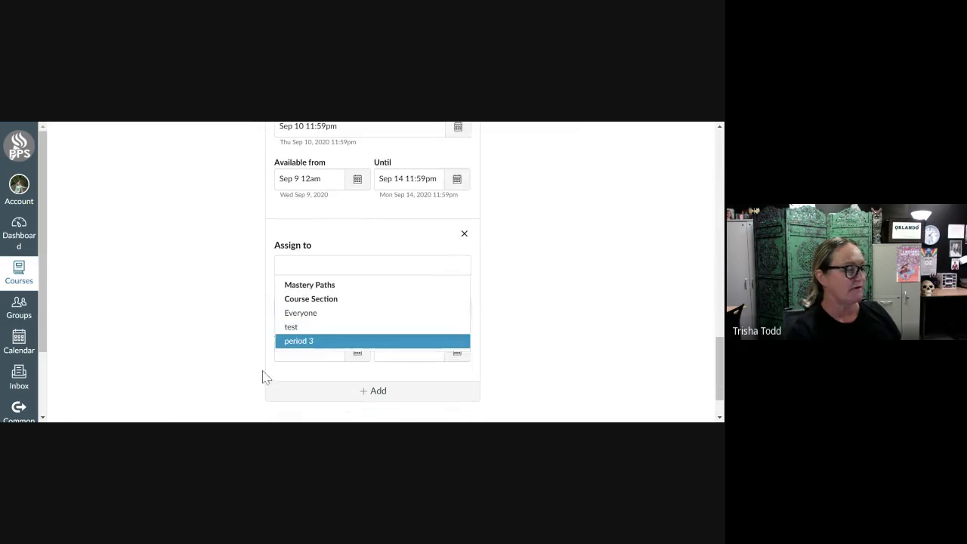
pyautogui.click(308, 342)
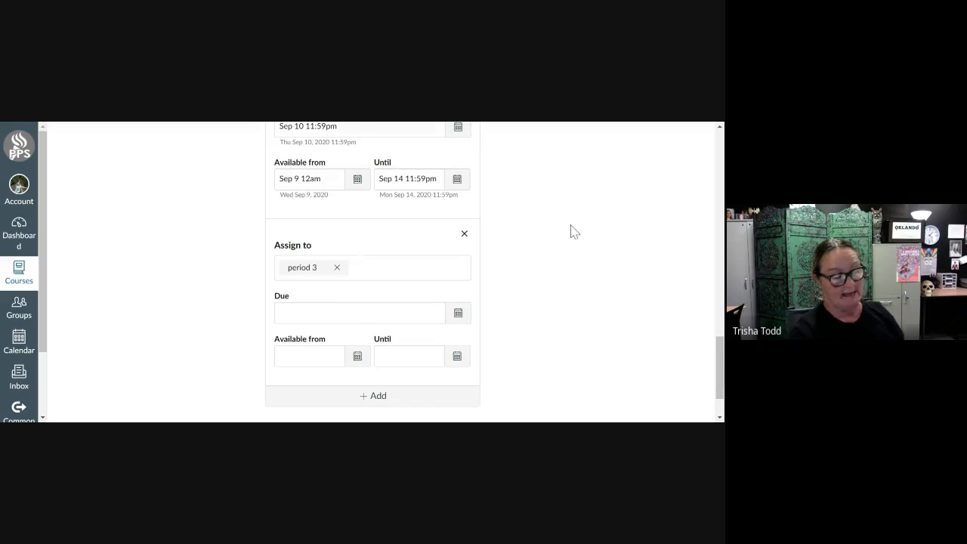
pyautogui.scroll(1, 573, 220)
pyautogui.scroll(-1, 572, 232)
pyautogui.scroll(2, 572, 232)
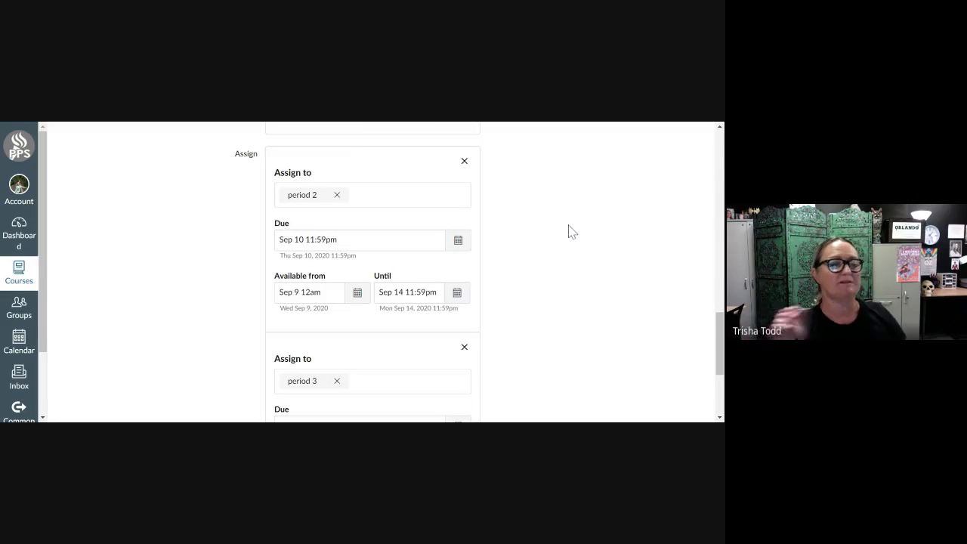
# Clear the Until date from the period 2 availability settings.
pyautogui.scroll(-1, 572, 232)
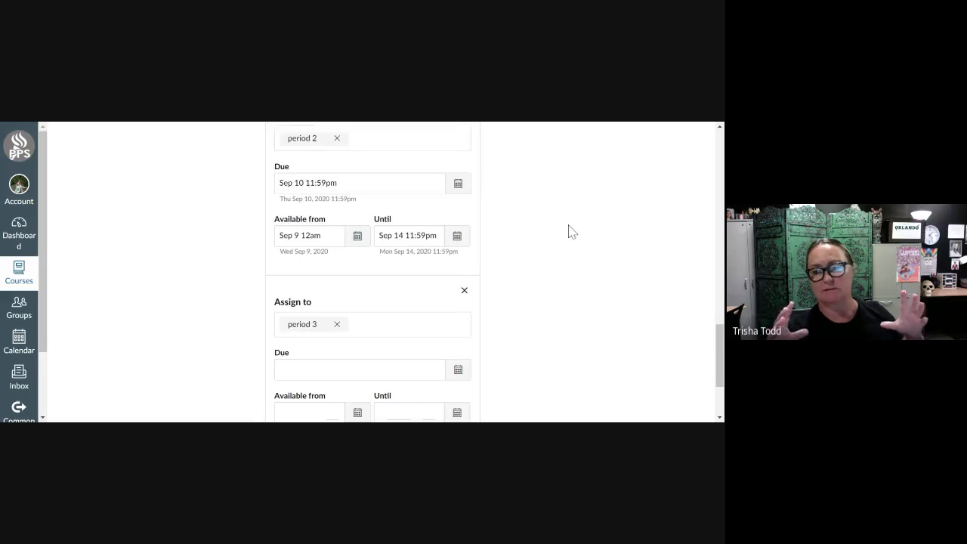
pyautogui.click(458, 236)
pyautogui.click(558, 225)
pyautogui.moveTo(440, 237); pyautogui.dragTo(378, 237)
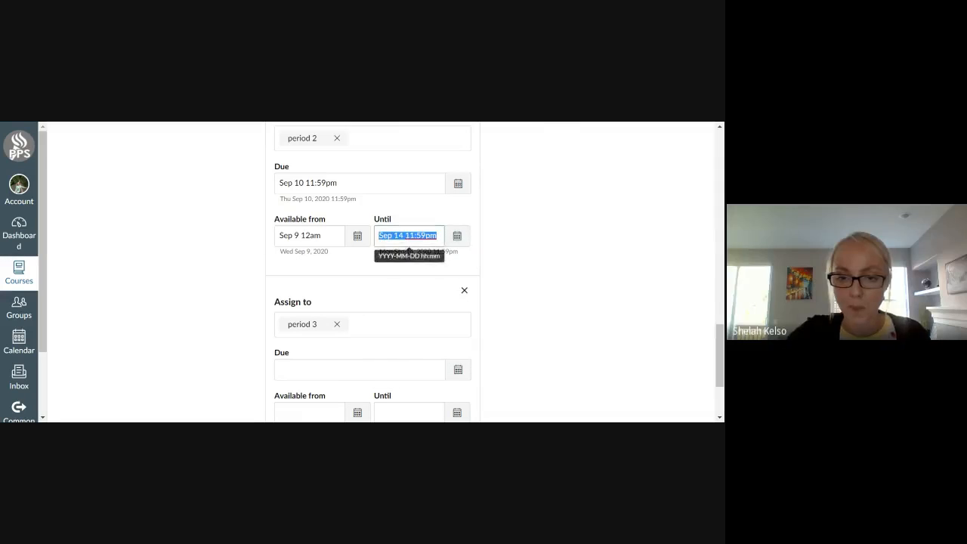
pyautogui.press('BackSpace')
pyautogui.click(566, 222)
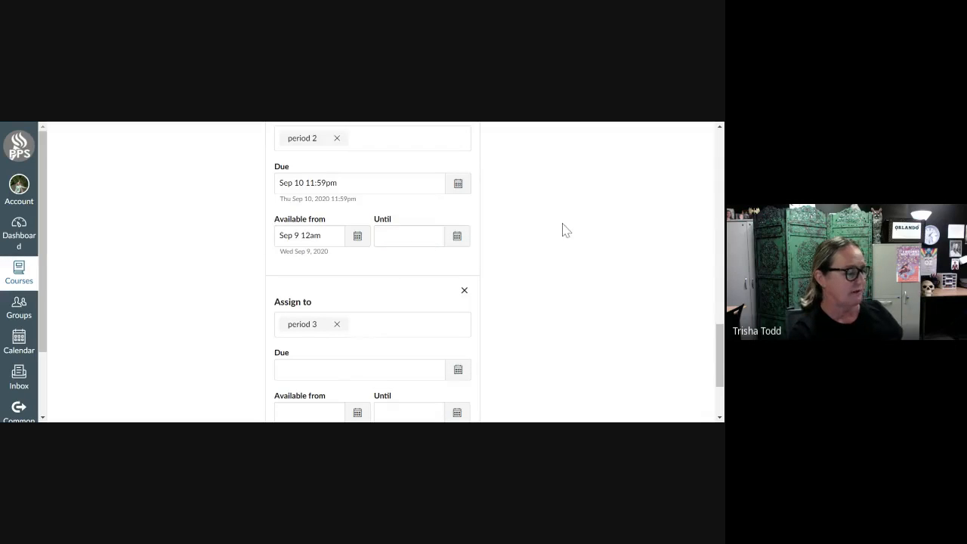
# Replace Text Entry with File Uploads as the assignment's online entry option.
pyautogui.scroll(-1, 564, 234)
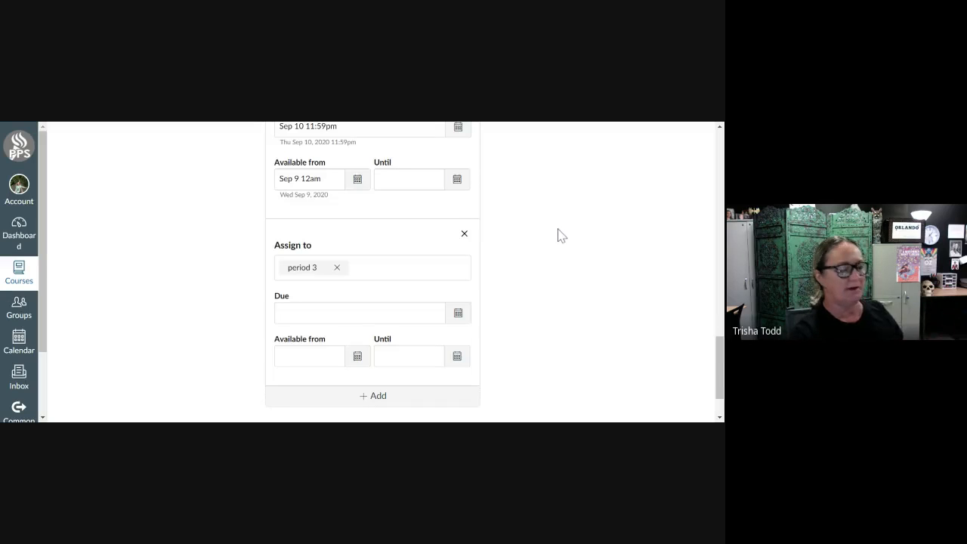
pyautogui.scroll(-1, 561, 235)
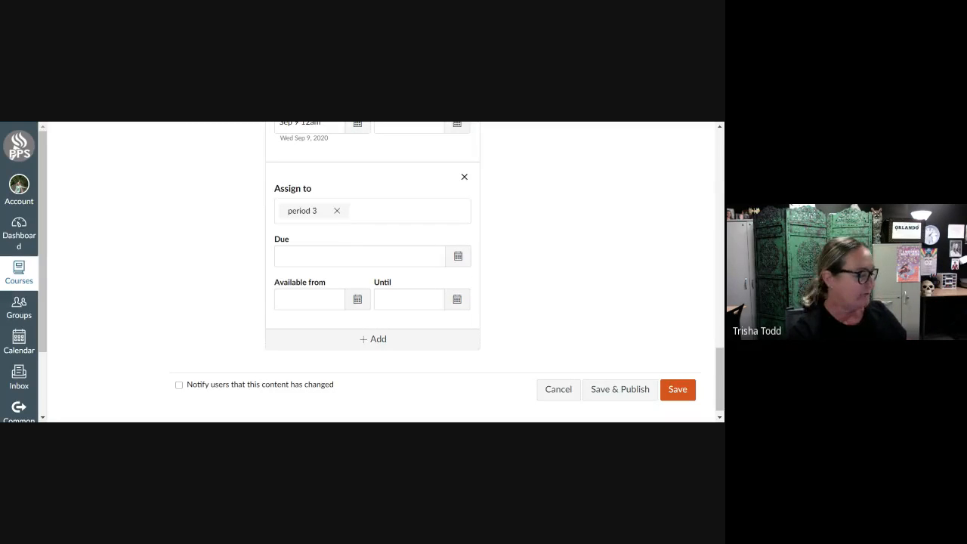
pyautogui.scroll(1, 561, 235)
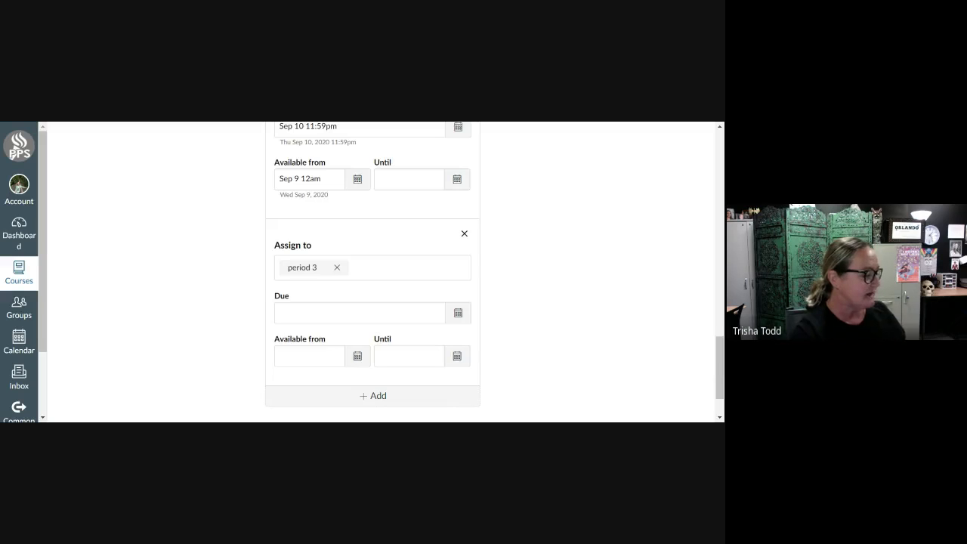
pyautogui.scroll(-1, 555, 238)
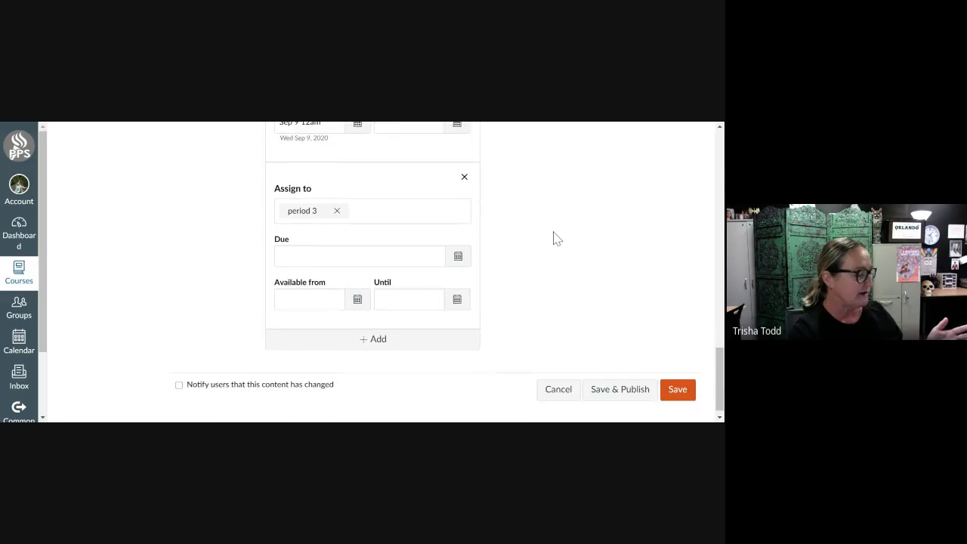
pyautogui.scroll(5, 556, 238)
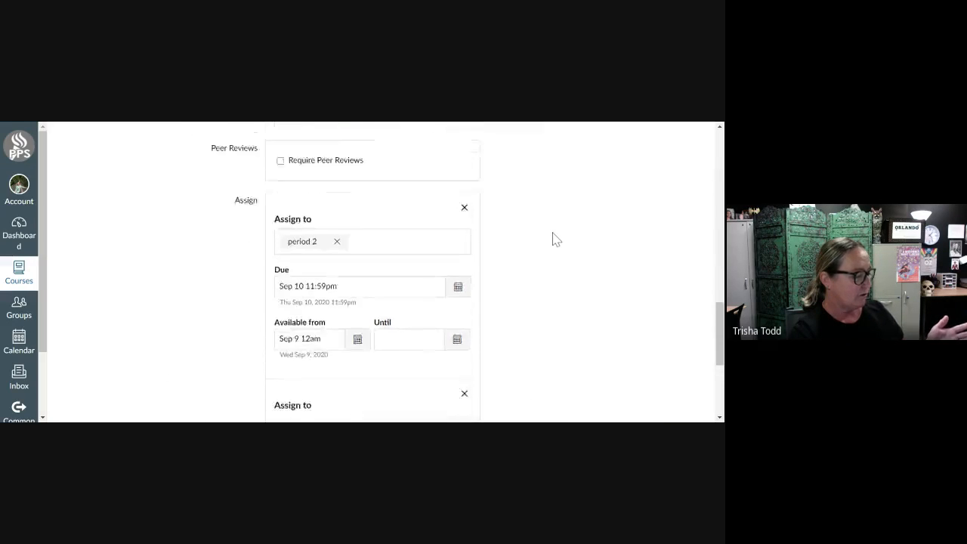
pyautogui.scroll(3, 555, 238)
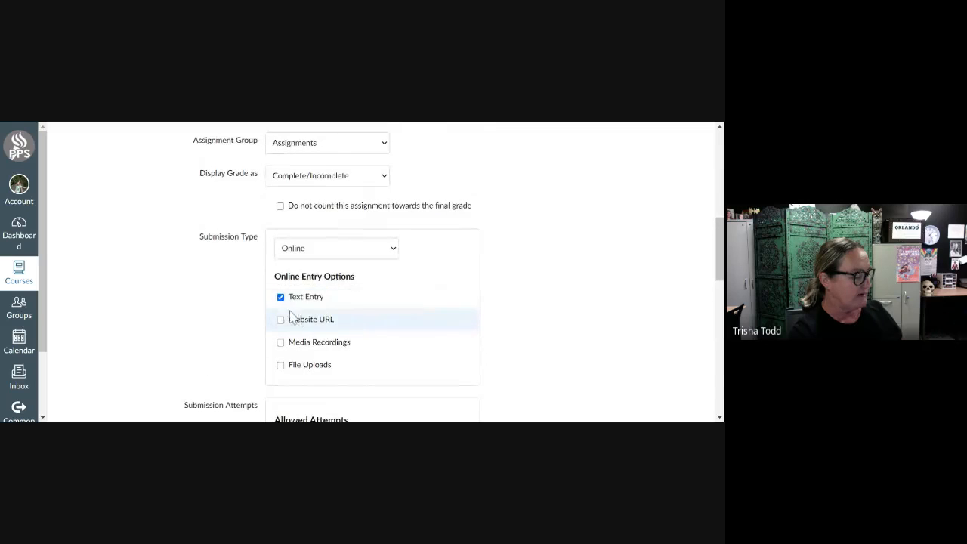
pyautogui.click(280, 298)
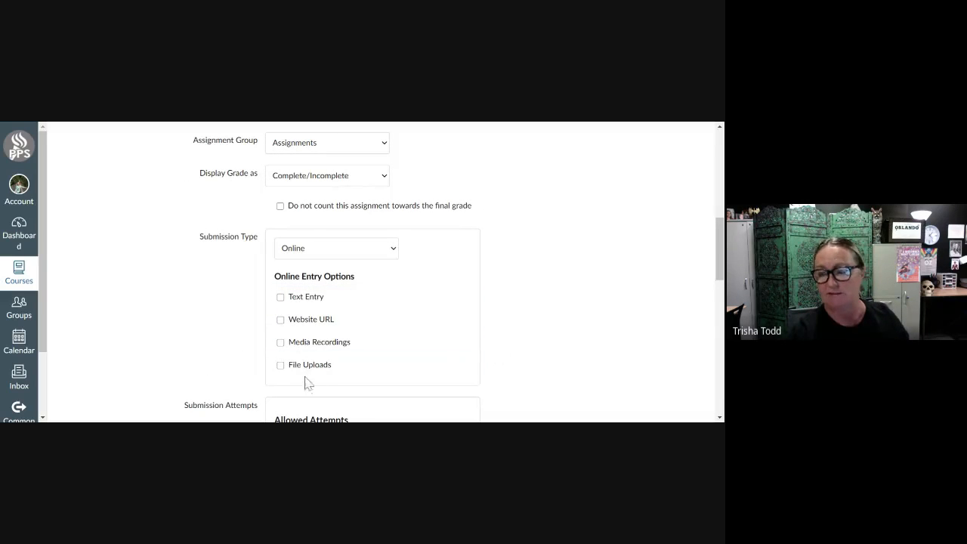
pyautogui.click(281, 367)
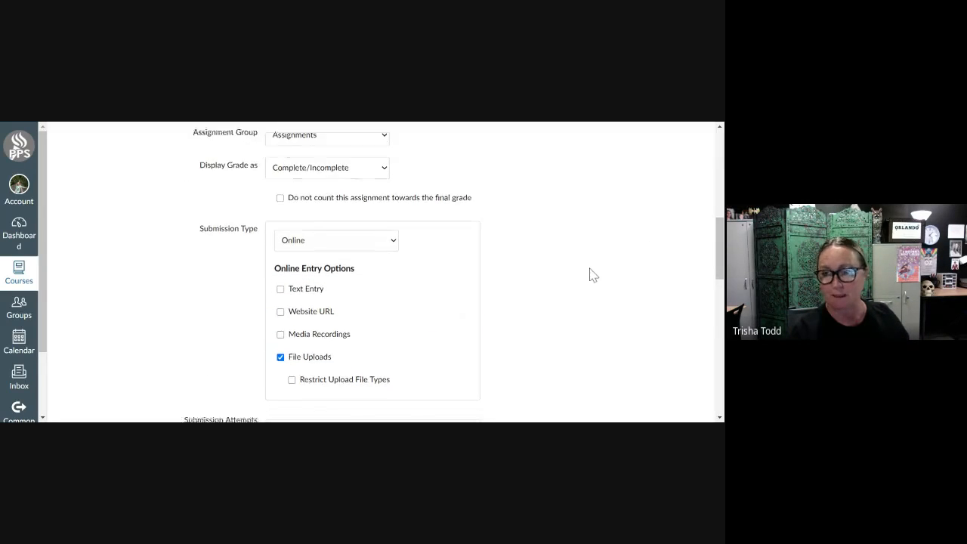
# Set the assignment's submission type to Online.
pyautogui.scroll(-1, 592, 275)
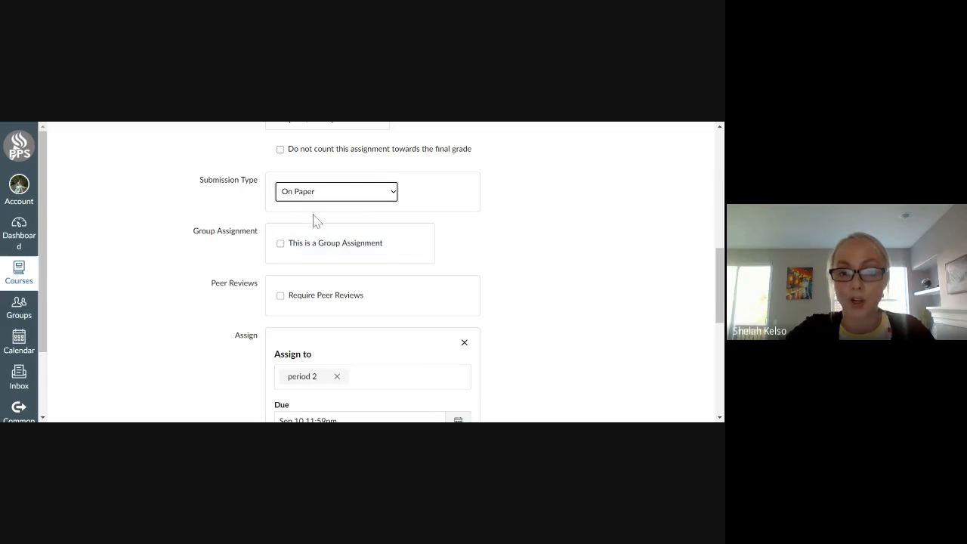
pyautogui.click(383, 199)
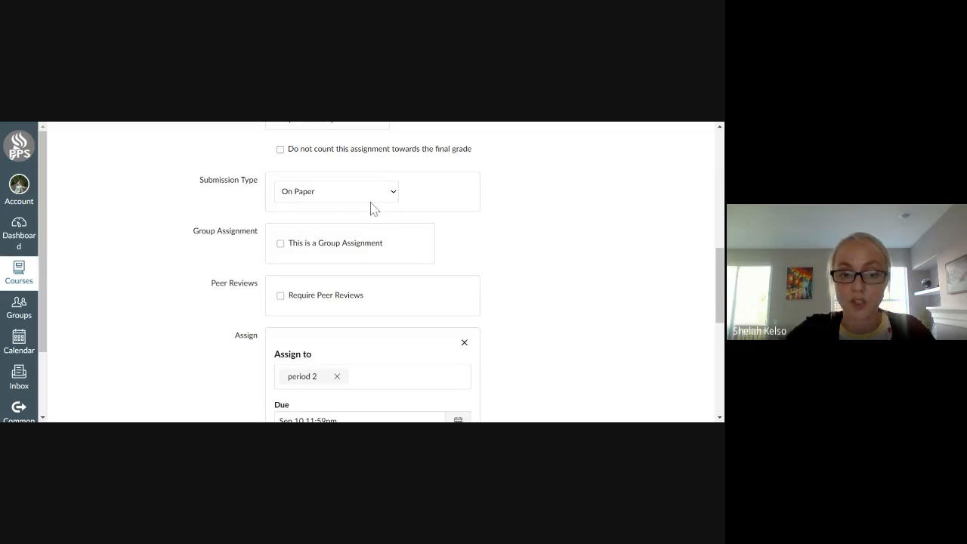
pyautogui.click(371, 208)
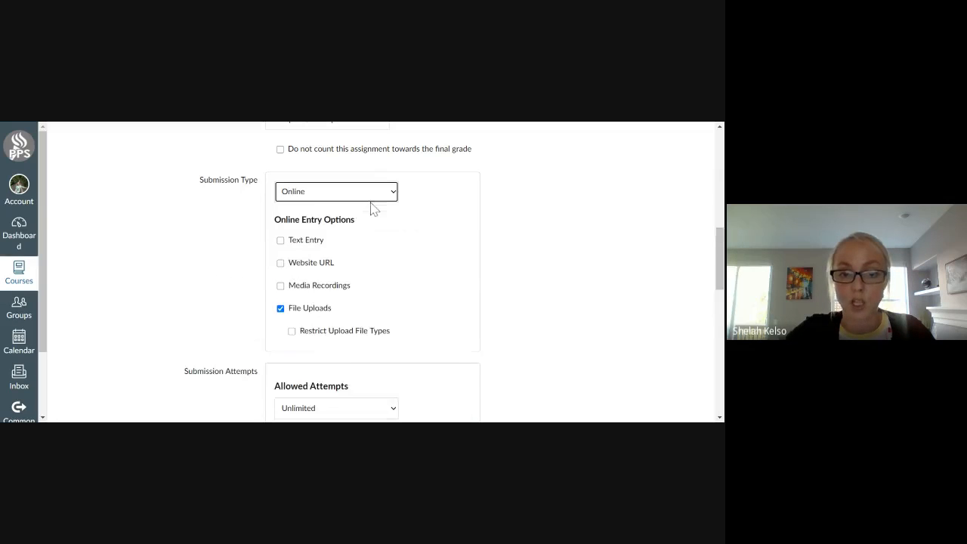
# Try out the Restrict Upload File Types option for file uploads and leave it switched off.
pyautogui.click(292, 333)
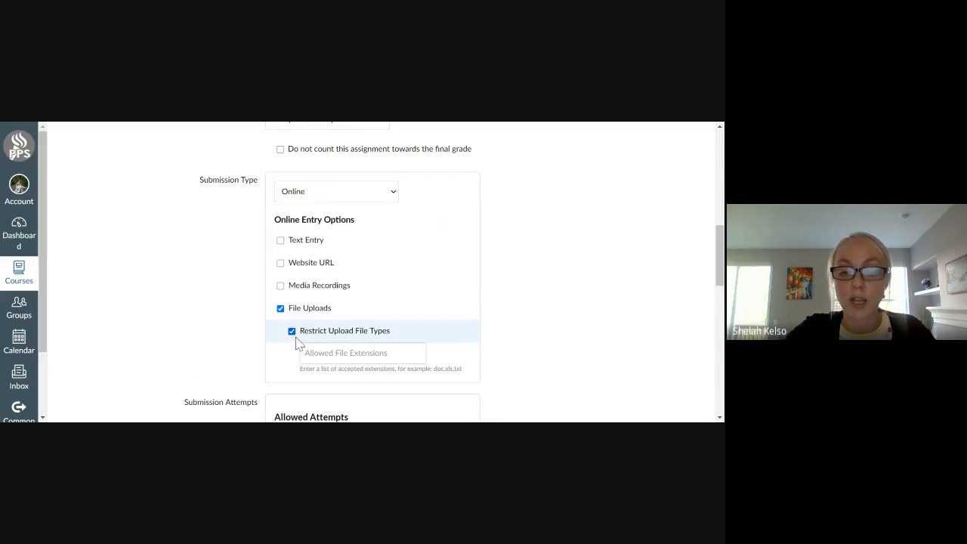
pyautogui.click(292, 333)
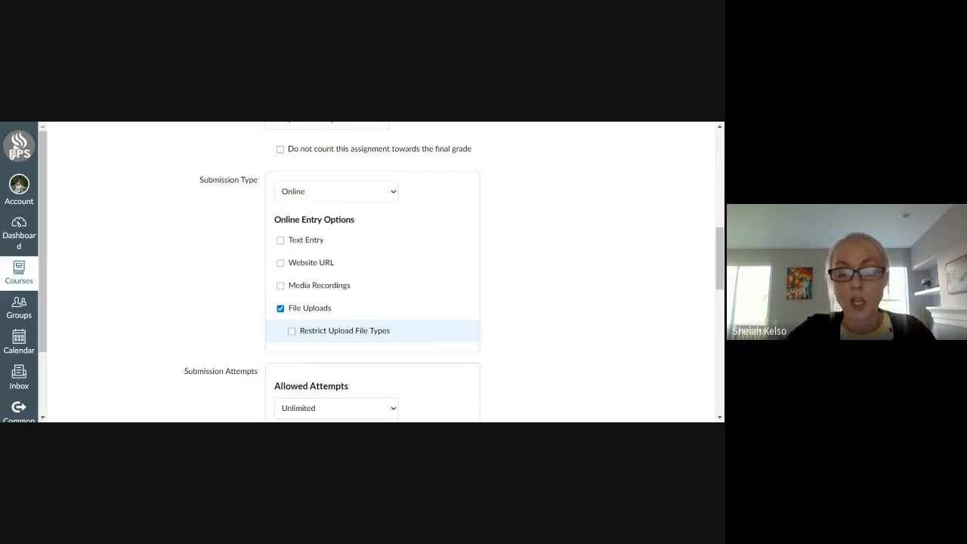
pyautogui.click(293, 334)
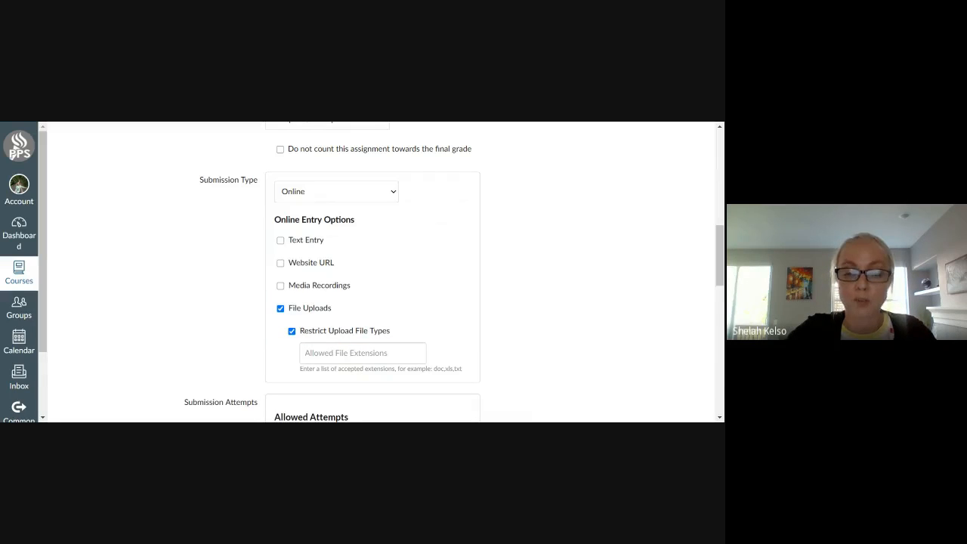
pyautogui.click(293, 333)
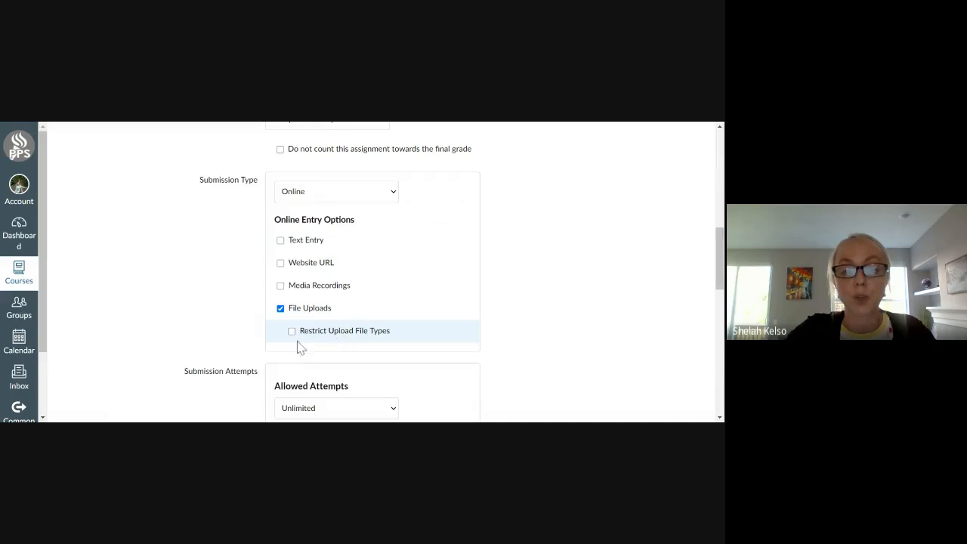
# Review the assignment's submission attempts, group, peer review and section date settings, and the online entry options.
pyautogui.scroll(-1, 591, 303)
pyautogui.scroll(1, 591, 302)
pyautogui.scroll(-3, 592, 302)
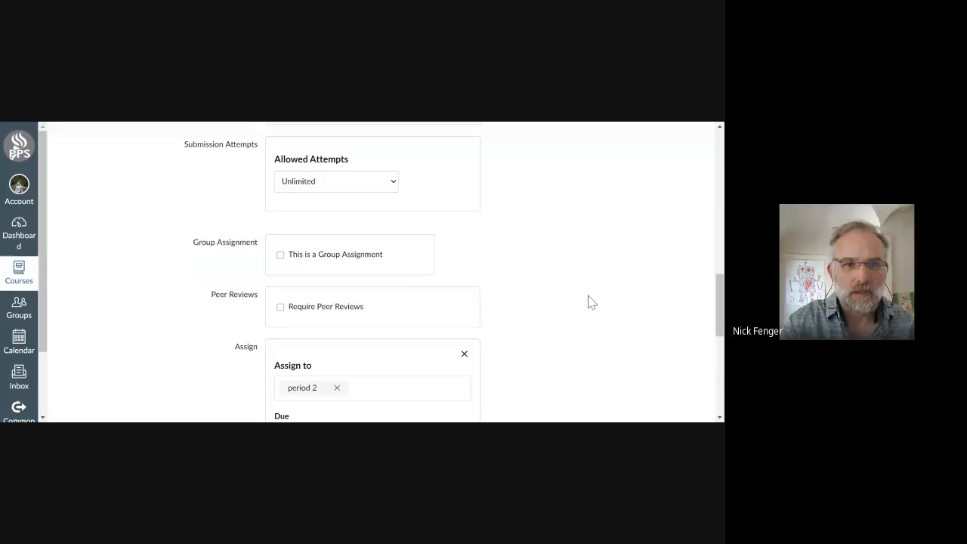
pyautogui.scroll(-3, 592, 302)
pyautogui.scroll(-1, 592, 302)
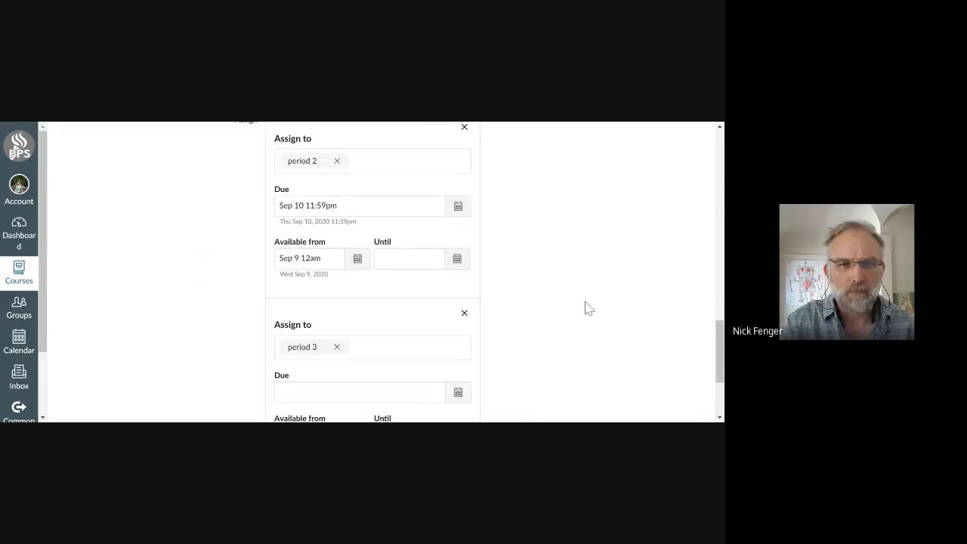
pyautogui.scroll(-2, 589, 300)
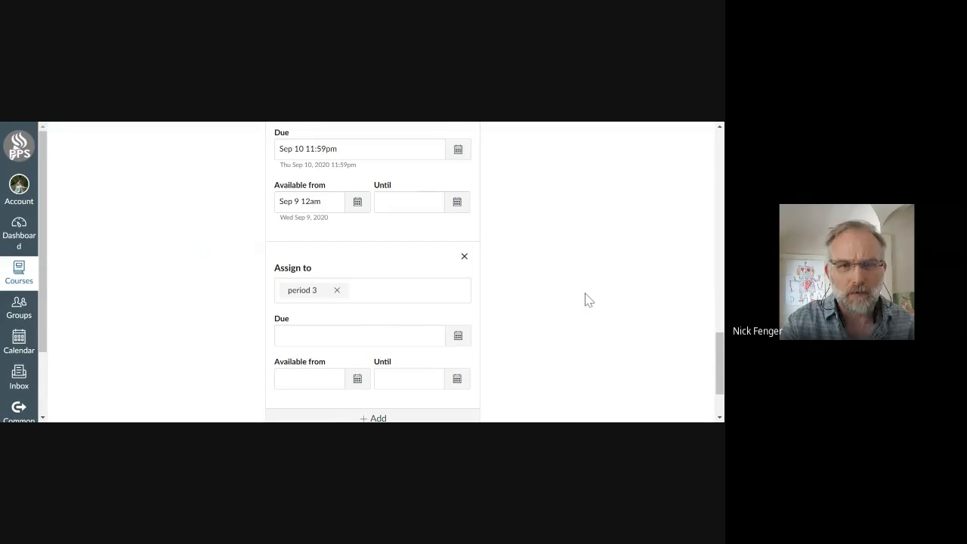
pyautogui.scroll(10, 590, 300)
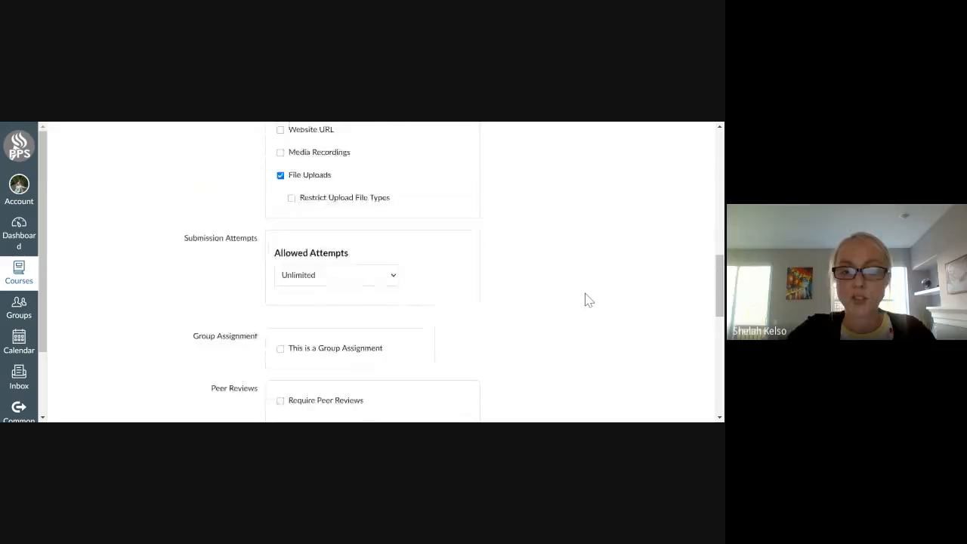
pyautogui.scroll(1, 590, 300)
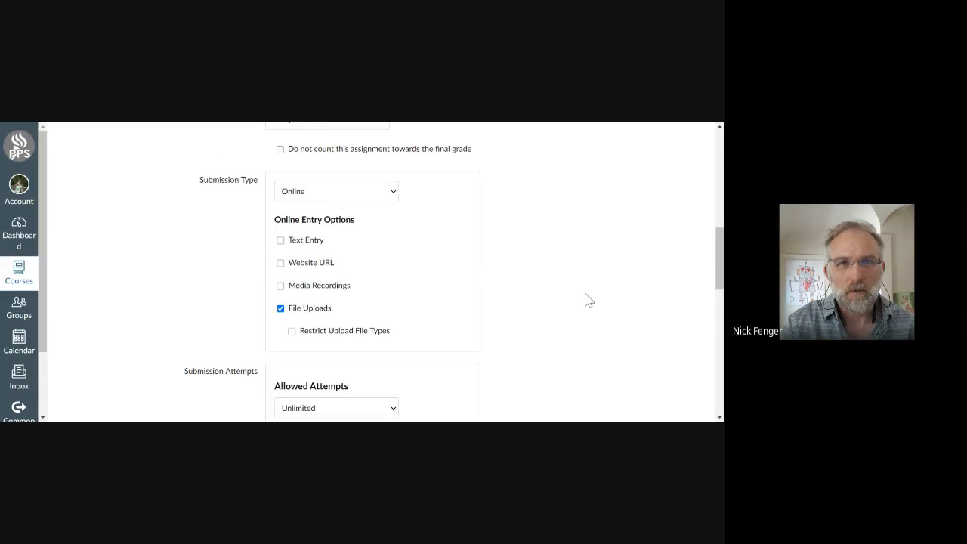
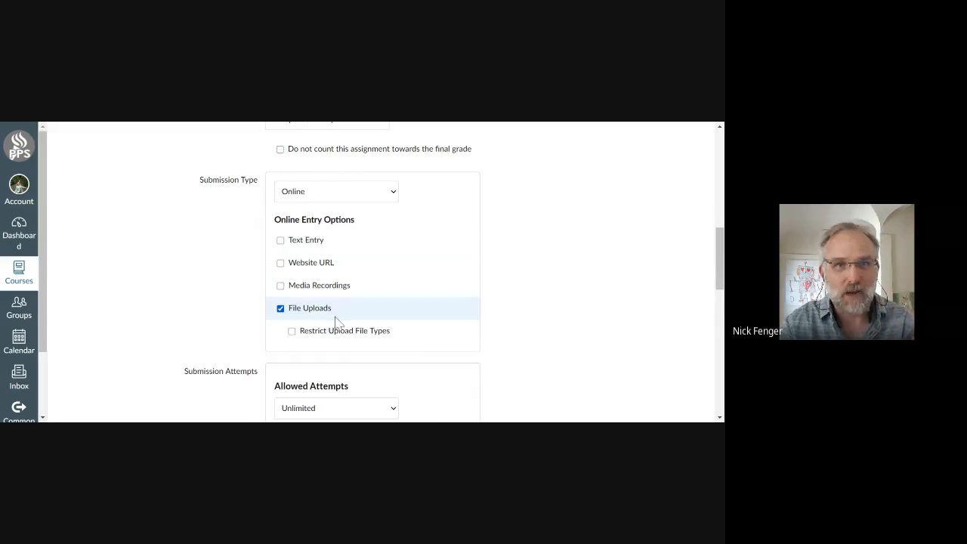
# Review the assignment's submission attempts setting and the due and availability dates for the period 2 and period 3 sections.
pyautogui.scroll(-1, 335, 322)
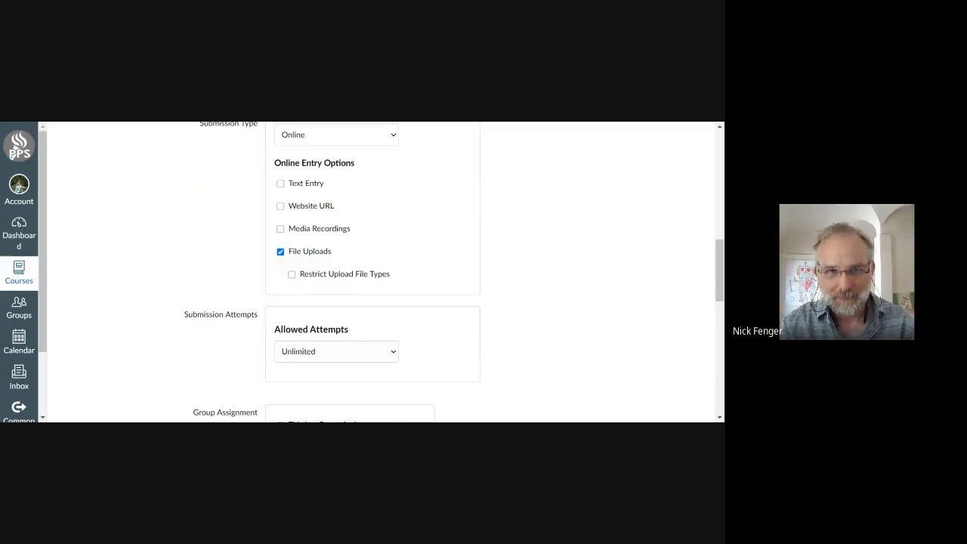
pyautogui.scroll(-3, 533, 313)
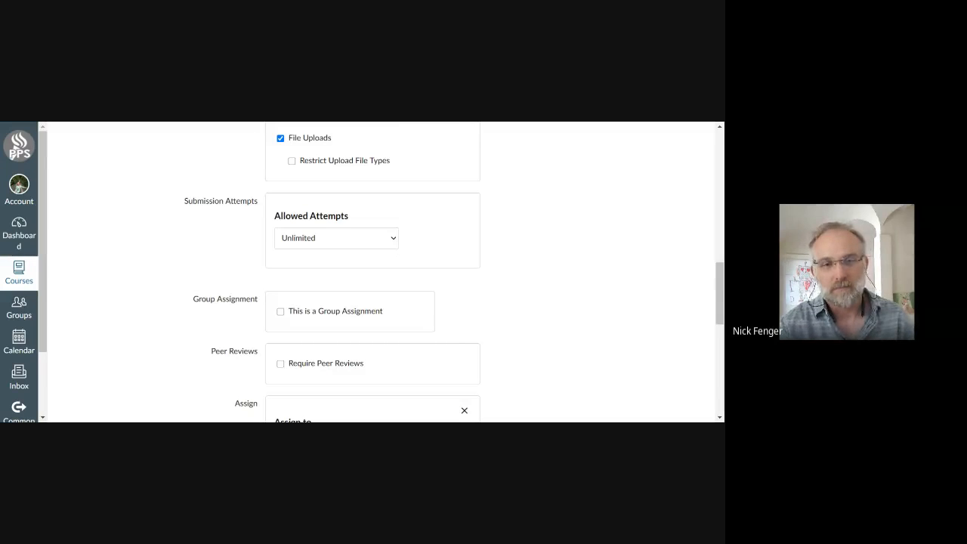
pyautogui.scroll(3, 428, 250)
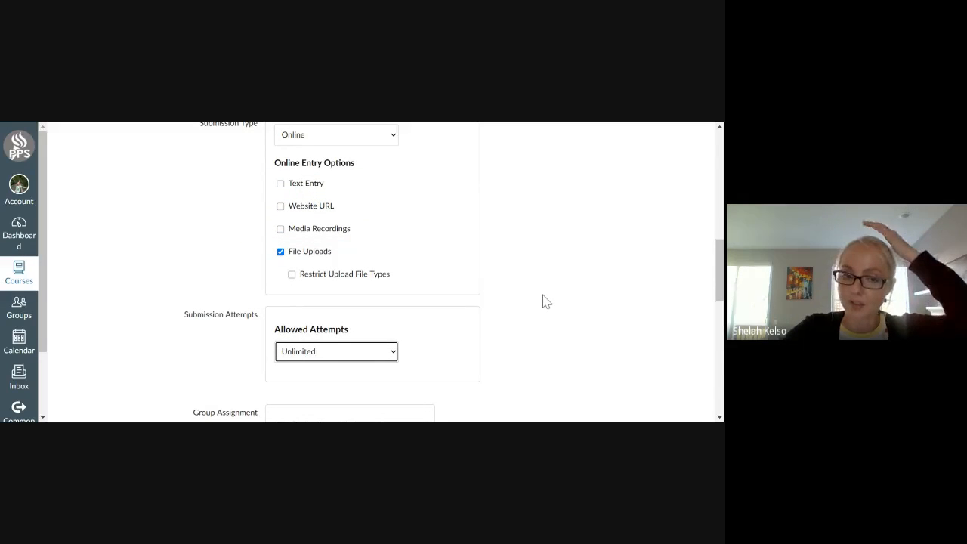
pyautogui.scroll(-2, 544, 297)
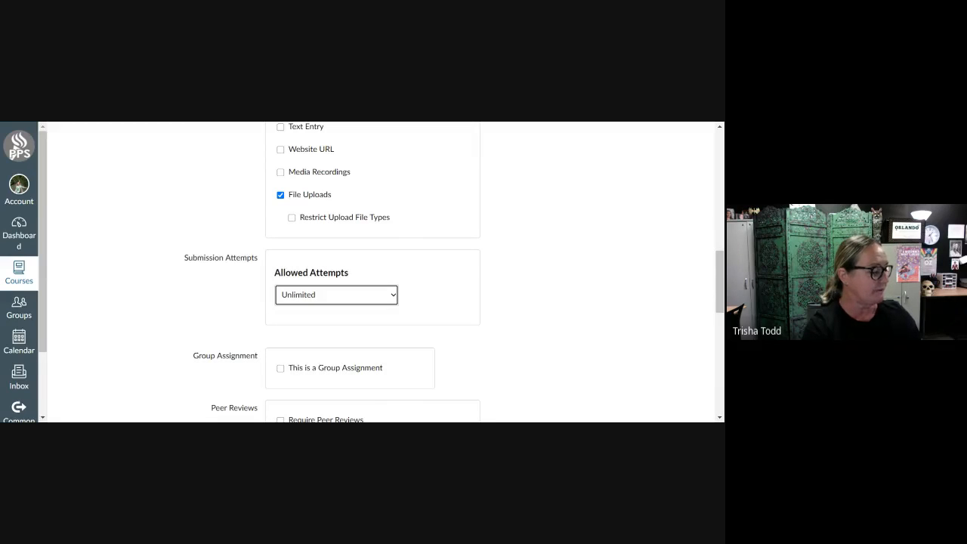
pyautogui.scroll(-5, 499, 283)
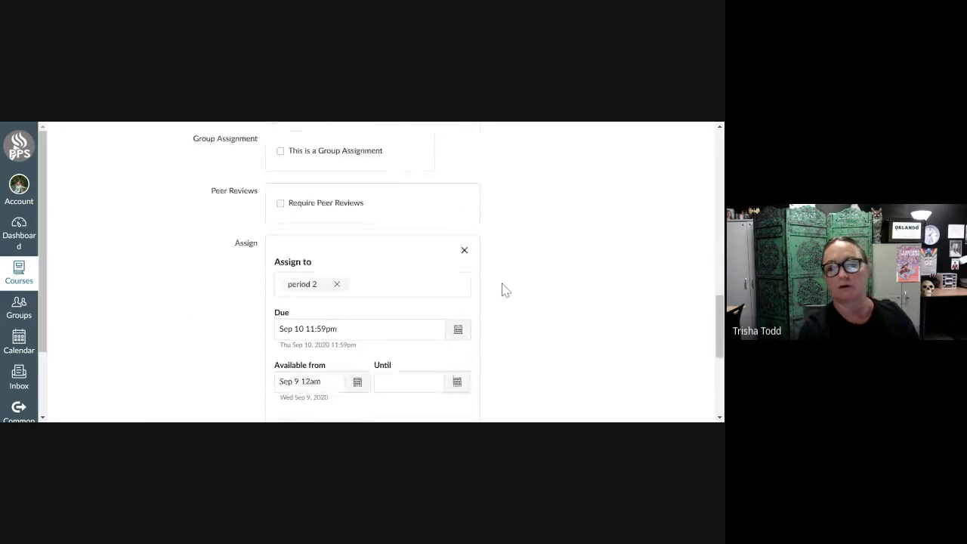
pyautogui.scroll(1, 506, 292)
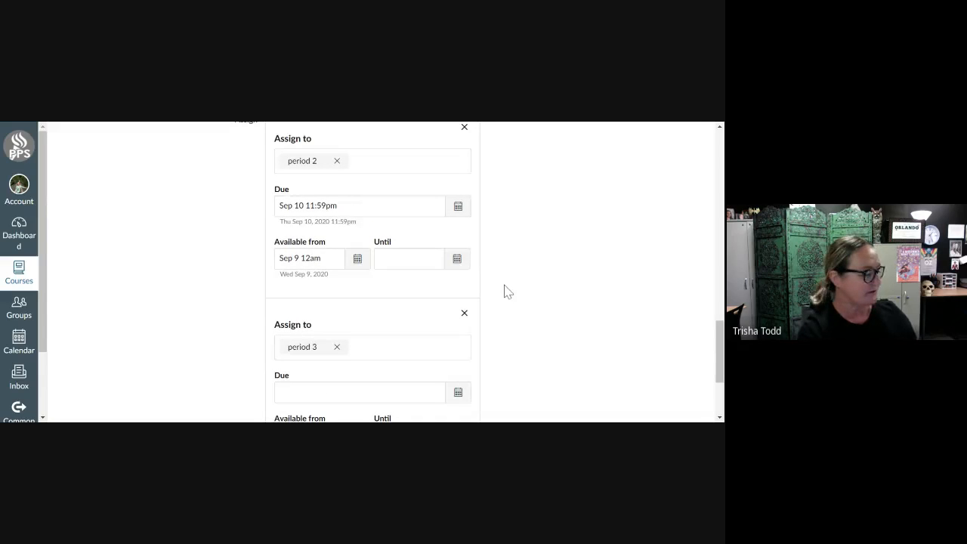
pyautogui.scroll(-1, 508, 293)
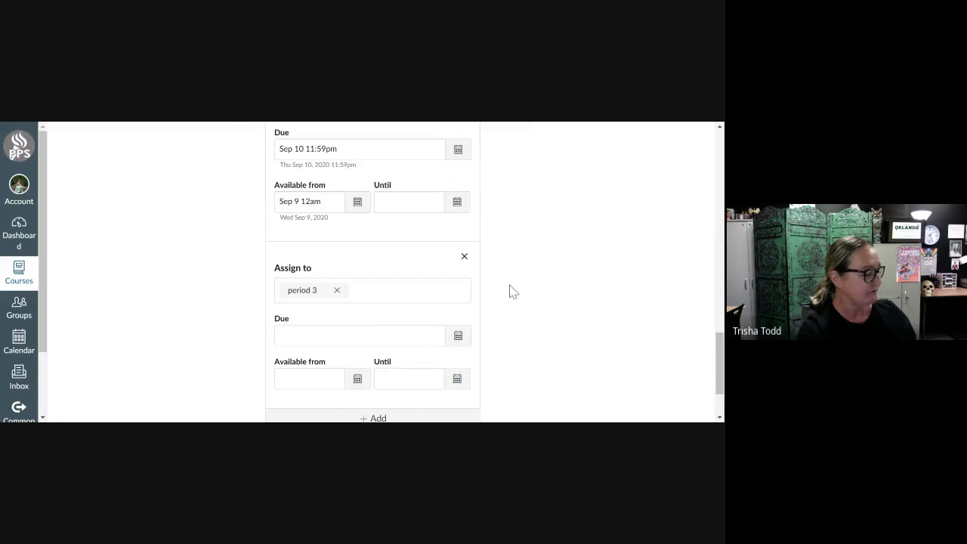
pyautogui.scroll(-1, 510, 291)
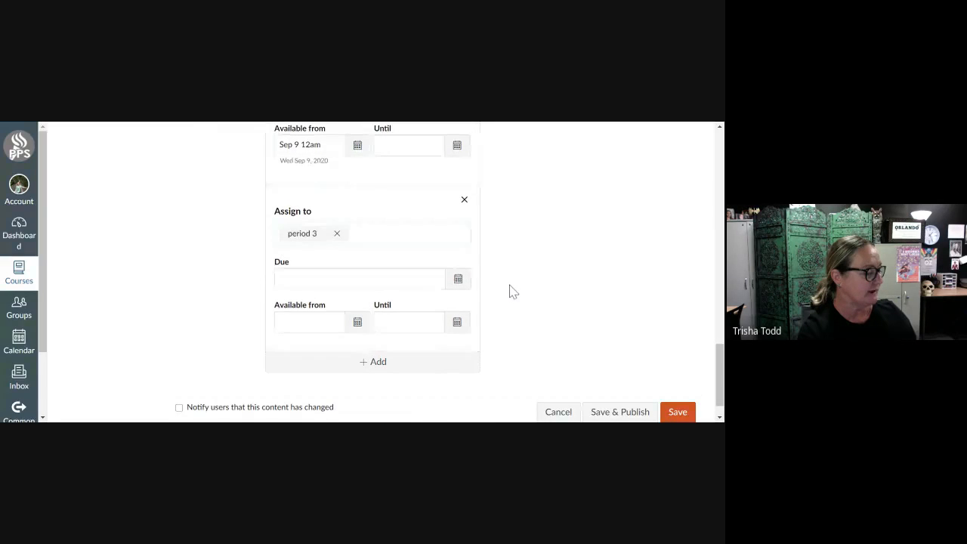
pyautogui.scroll(2, 509, 291)
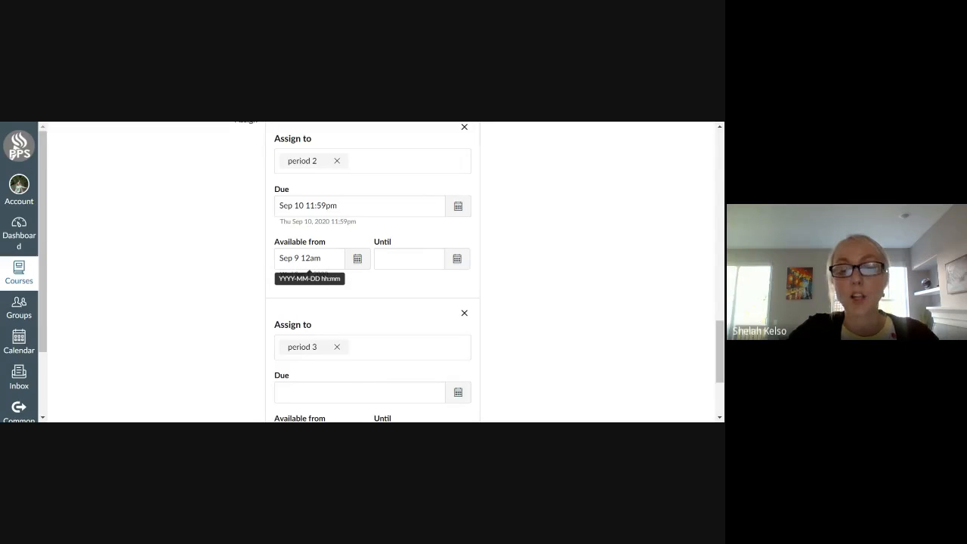
pyautogui.scroll(-1, 356, 309)
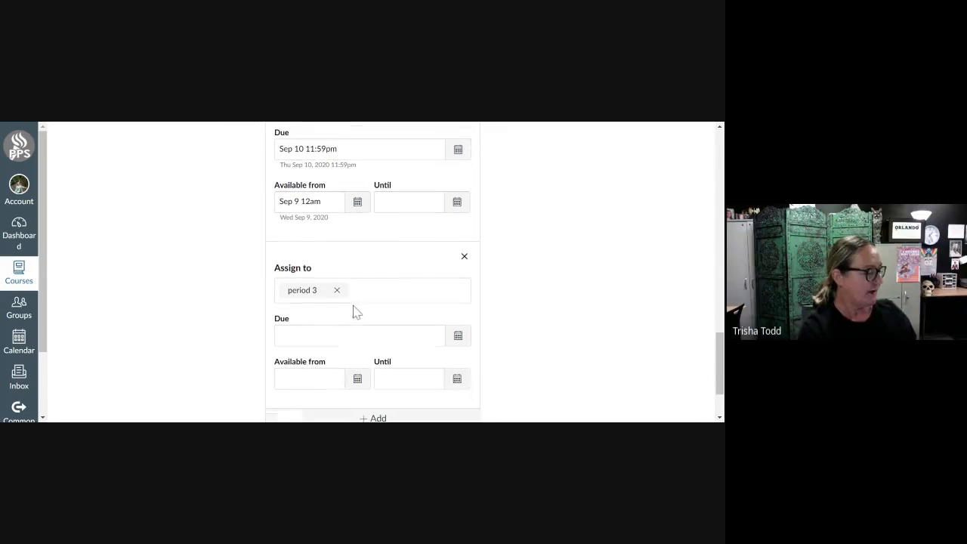
pyautogui.scroll(1, 373, 272)
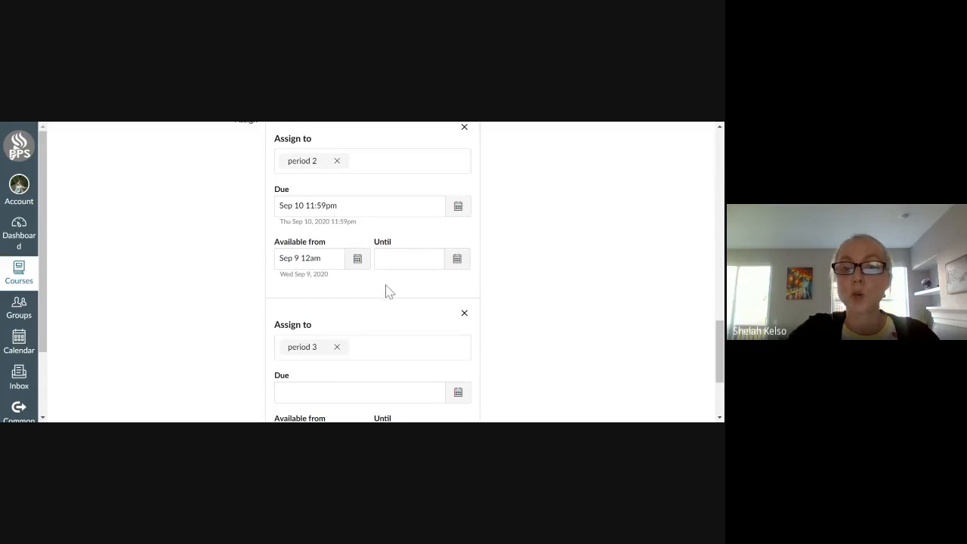
pyautogui.scroll(1, 374, 272)
pyautogui.scroll(-2, 378, 322)
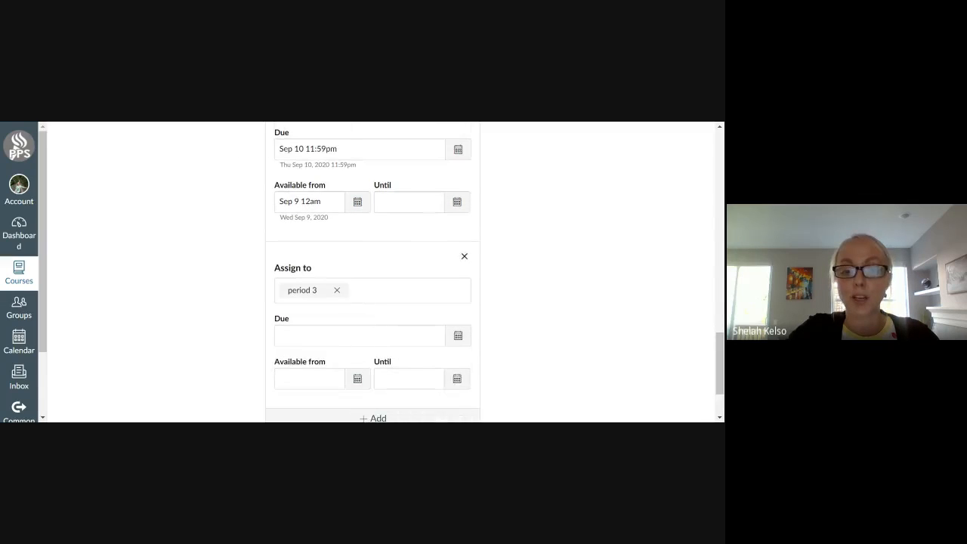
# Set the period 3 section's due date to September 14 and its availability start to September 10, 2020.
pyautogui.click(458, 337)
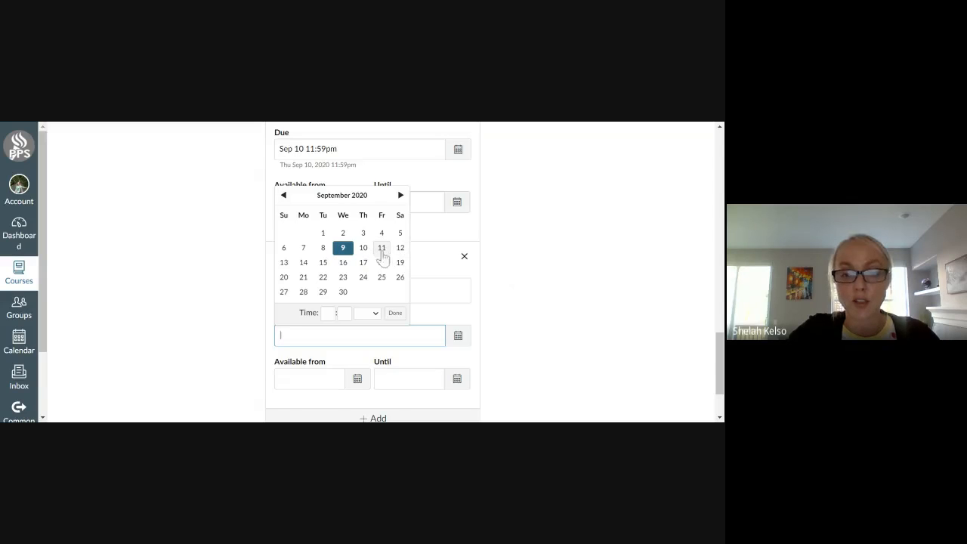
pyautogui.click(303, 262)
pyautogui.click(580, 281)
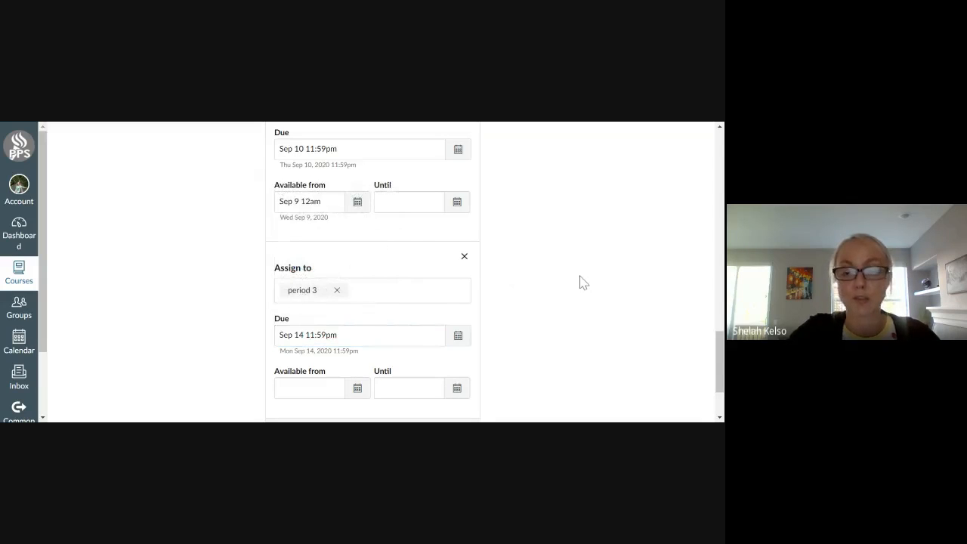
pyautogui.scroll(-2, 583, 282)
pyautogui.click(358, 333)
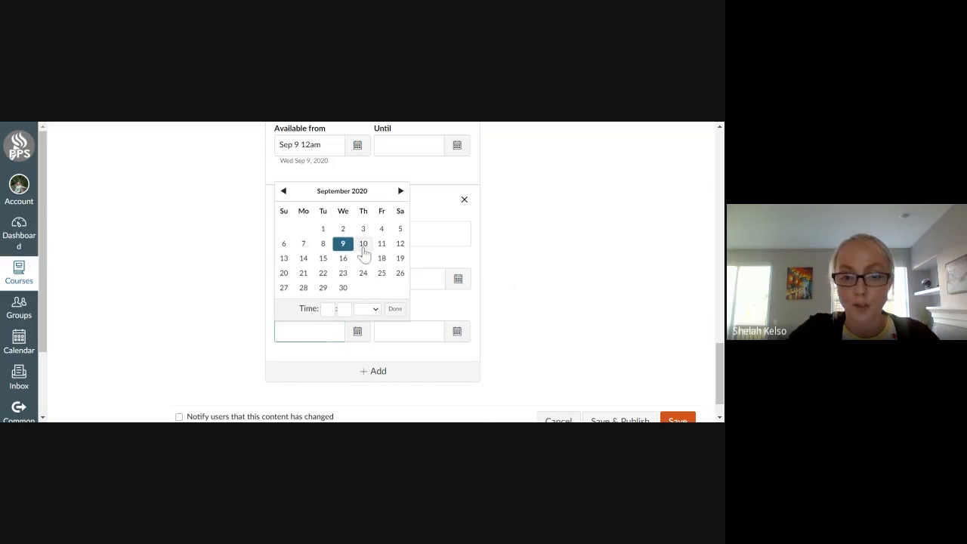
pyautogui.click(362, 245)
pyautogui.click(603, 253)
# Check both sections' dates and save the assignment, continuing without assigning it to the test section.
pyautogui.scroll(1, 597, 255)
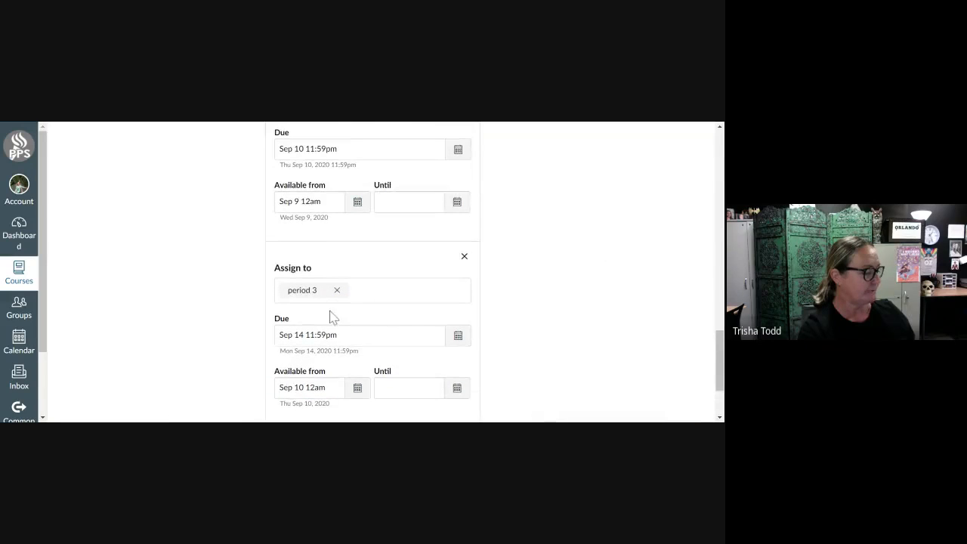
pyautogui.scroll(1, 601, 295)
pyautogui.scroll(1, 601, 294)
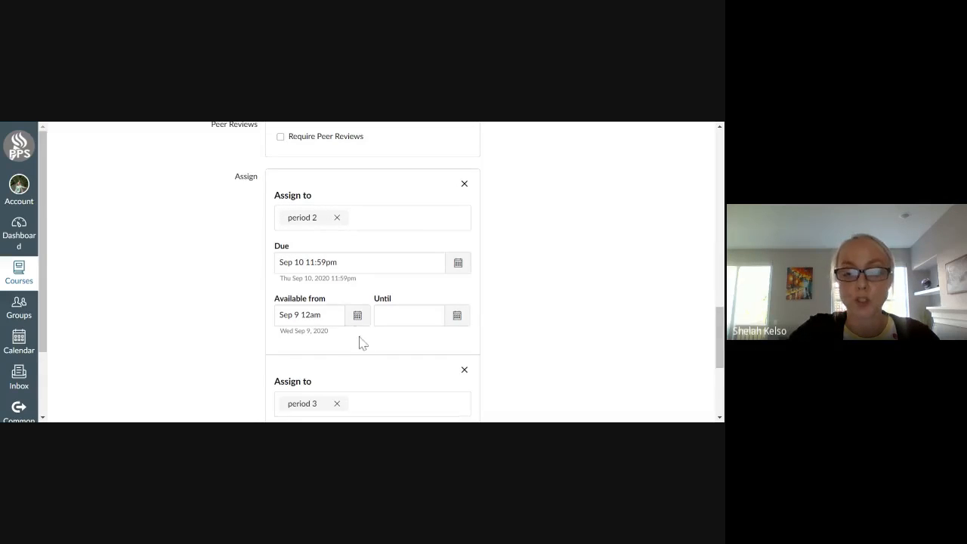
pyautogui.scroll(-1, 360, 341)
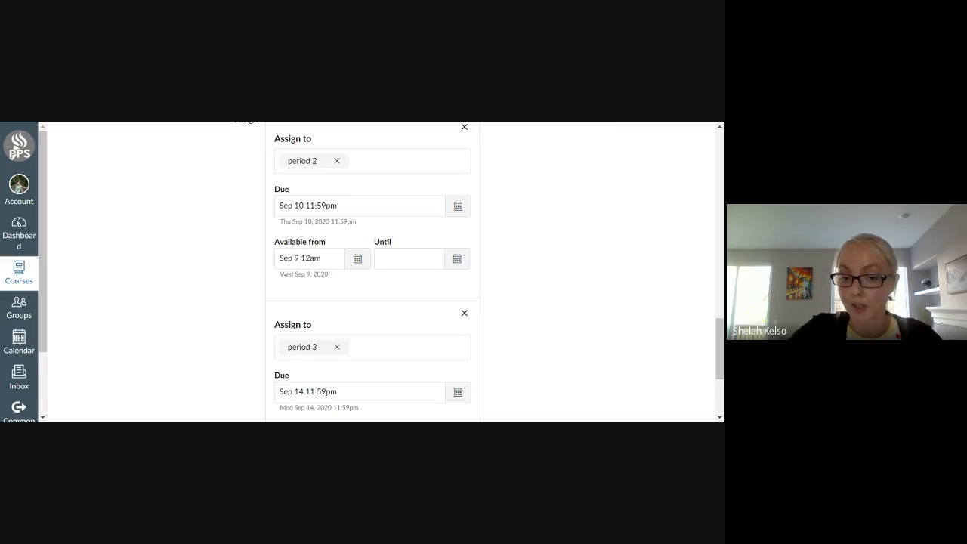
pyautogui.scroll(-2, 328, 371)
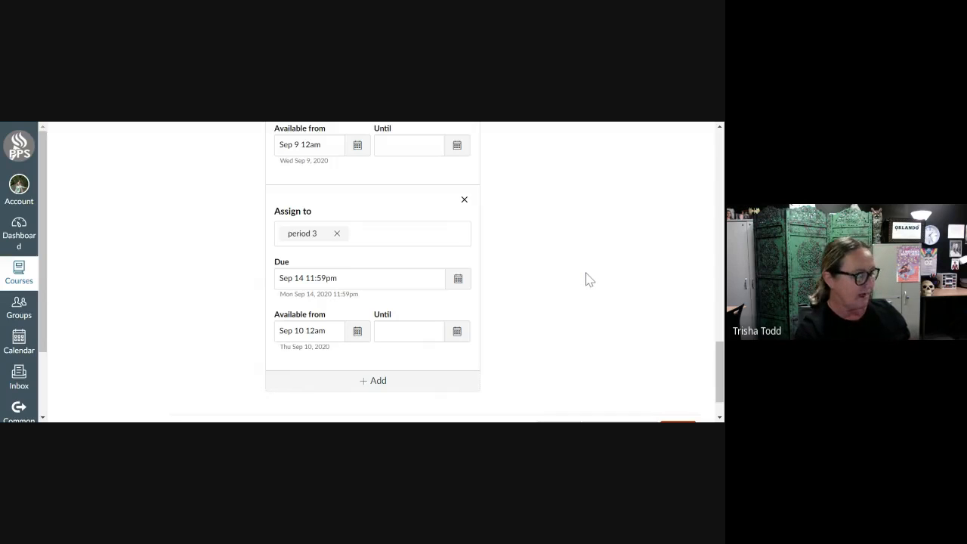
pyautogui.scroll(-1, 591, 279)
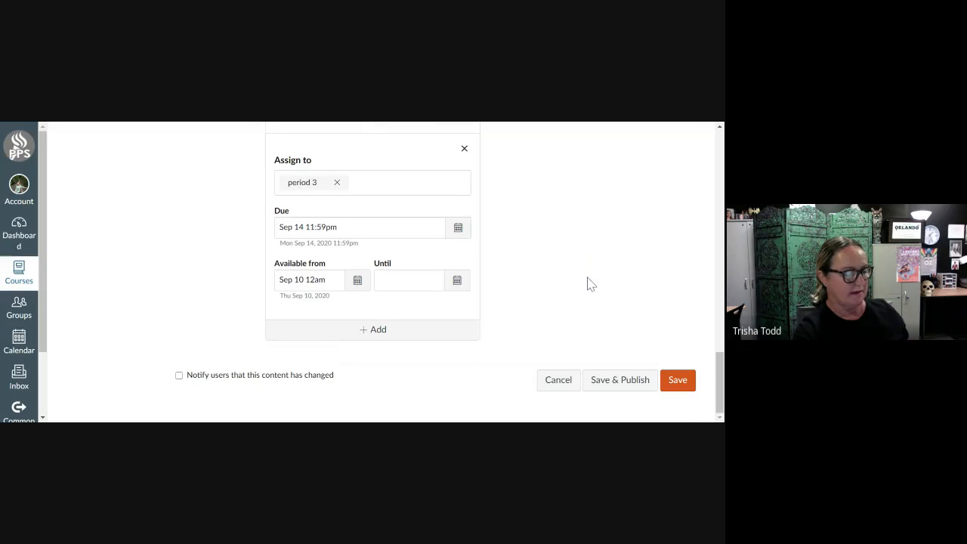
pyautogui.click(675, 387)
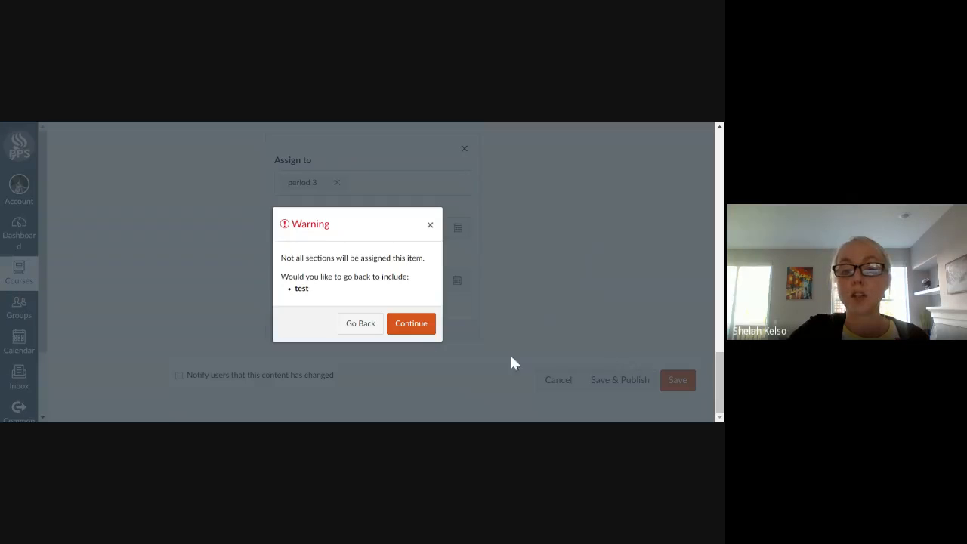
pyautogui.click(416, 330)
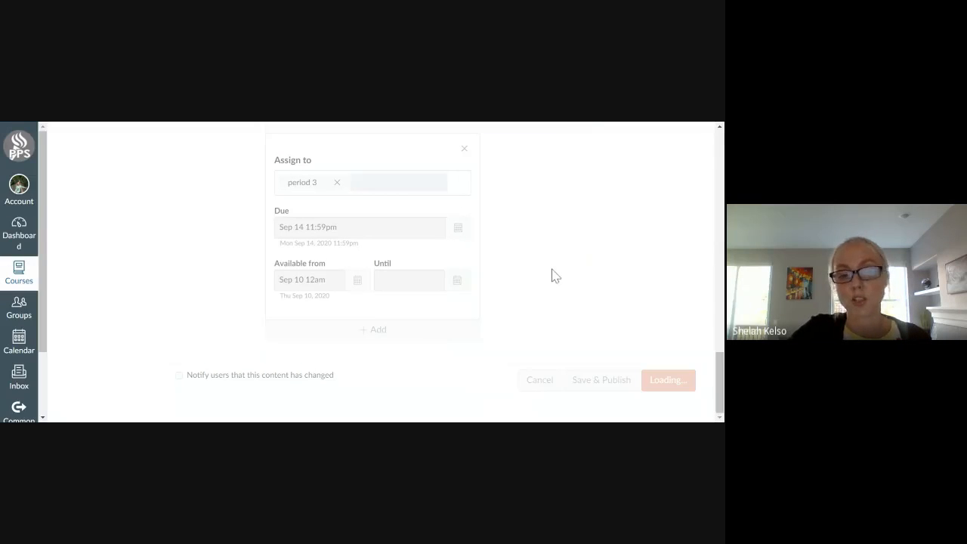
# Publish the saved Intro Survey assignment.
pyautogui.scroll(-2, 559, 305)
pyautogui.scroll(2, 559, 298)
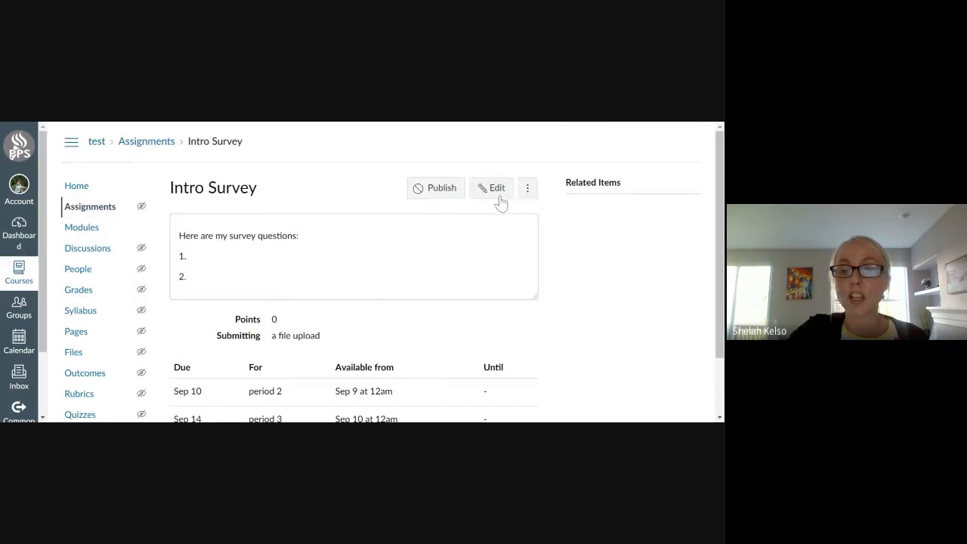
pyautogui.click(430, 193)
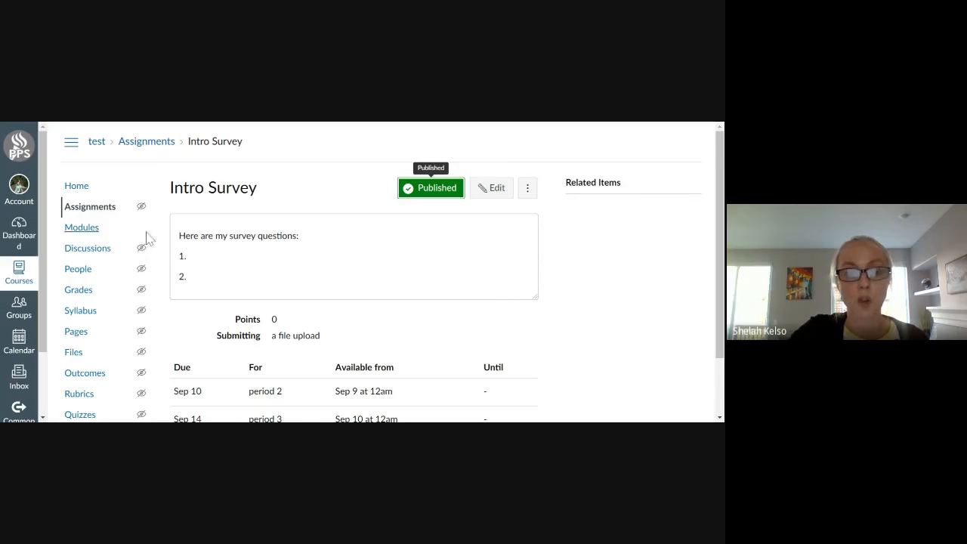
# Look at the course's assignments list and its modules page.
pyautogui.click(79, 212)
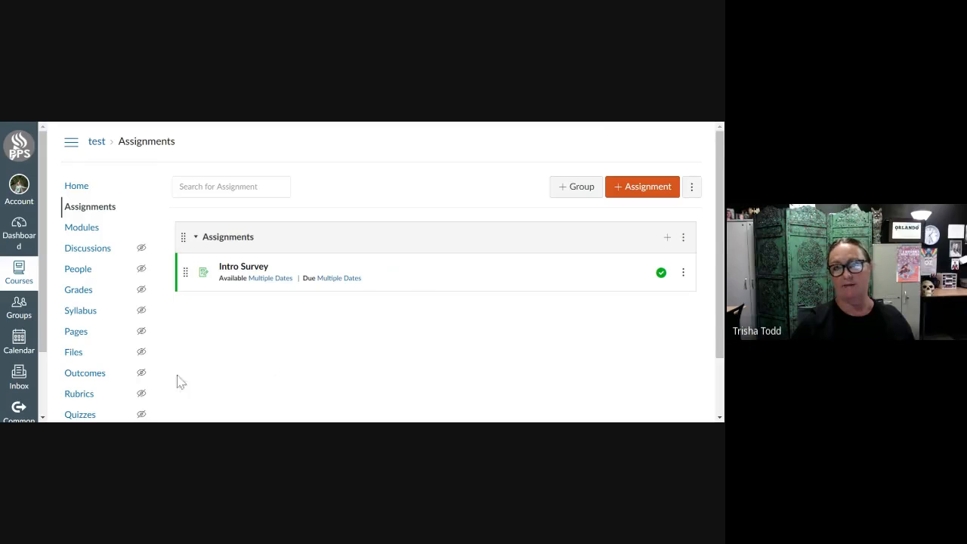
pyautogui.scroll(-2, 105, 294)
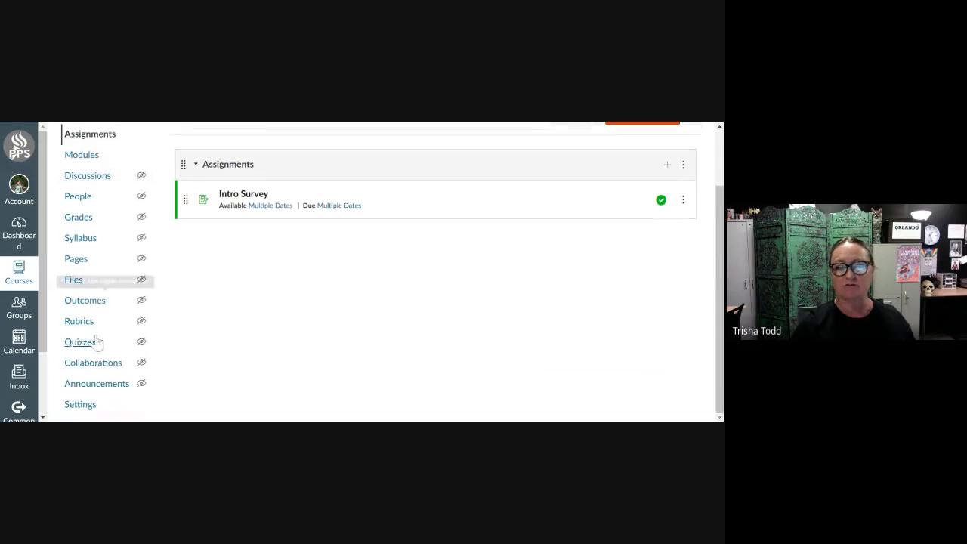
pyautogui.scroll(2, 99, 348)
pyautogui.click(76, 236)
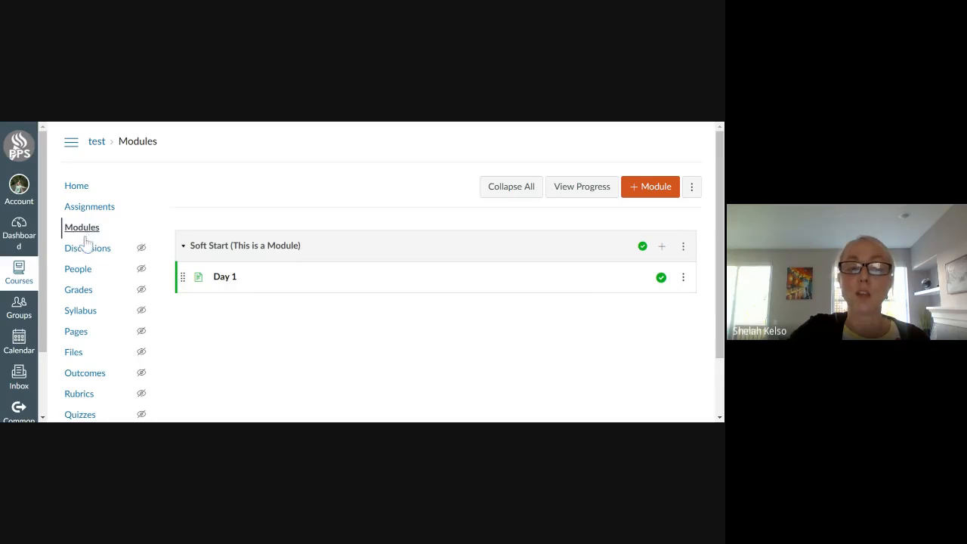
# Create an assignment group named Week 1 in the course's assignments list.
pyautogui.click(93, 208)
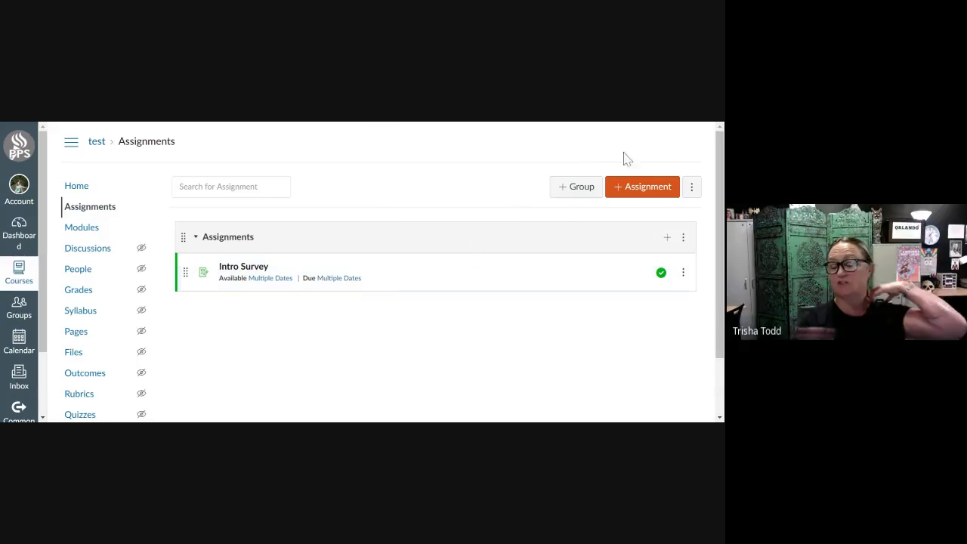
pyautogui.click(565, 191)
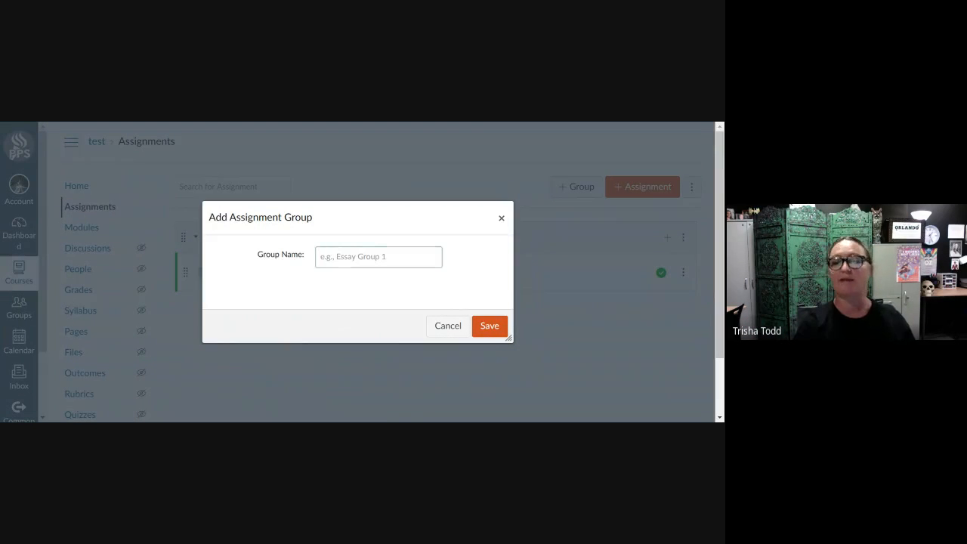
pyautogui.write('Week 1')
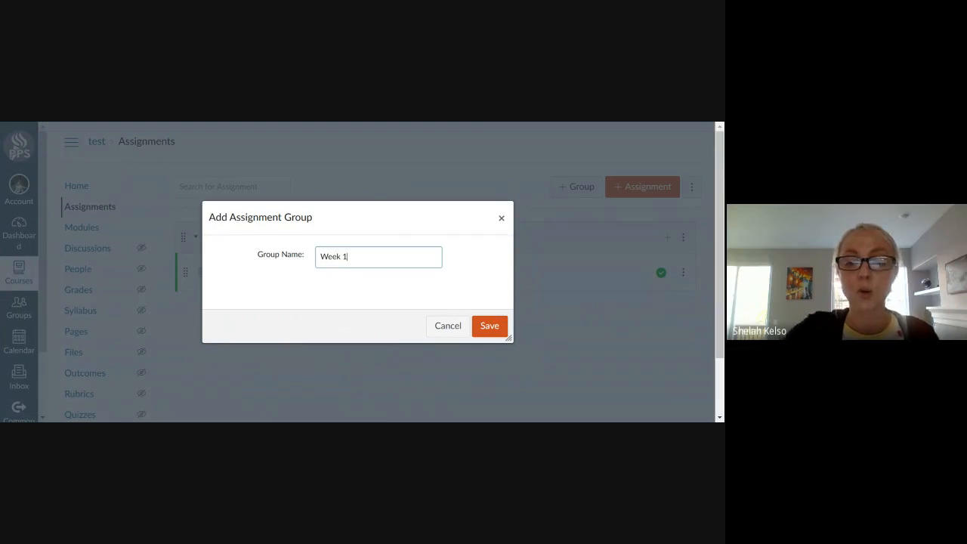
pyautogui.click(487, 328)
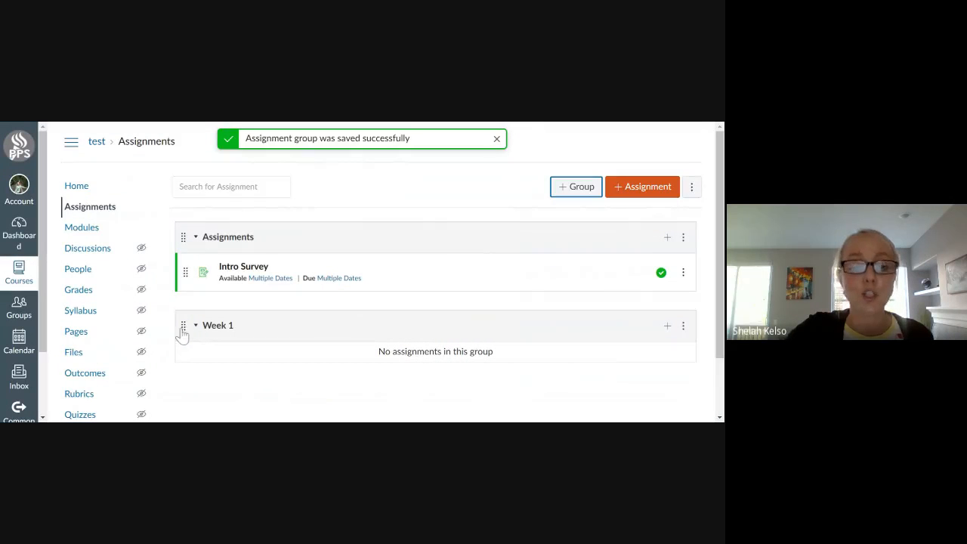
# Move the Week 1 group above the Assignments group and place Intro Survey inside Week 1.
pyautogui.moveTo(183, 330); pyautogui.dragTo(182, 237)
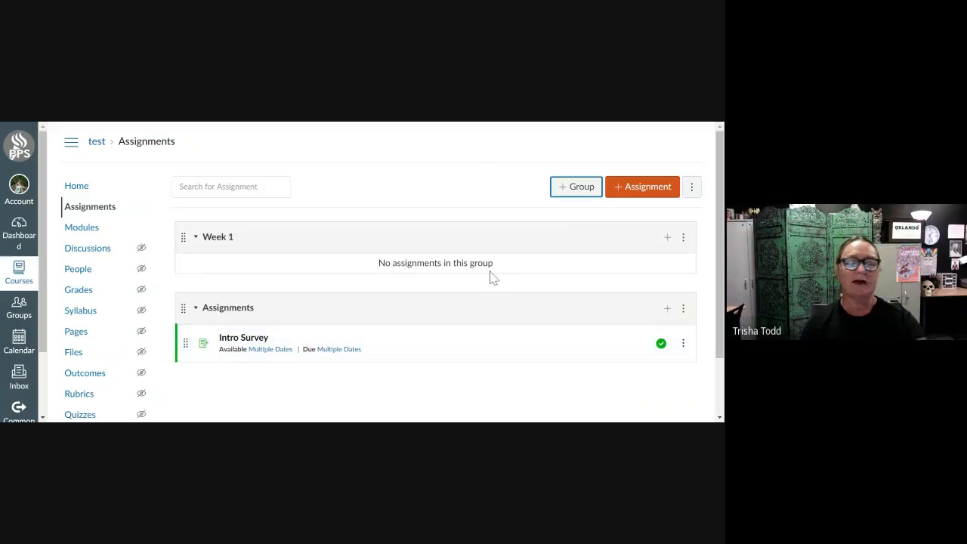
pyautogui.moveTo(186, 353); pyautogui.dragTo(189, 274)
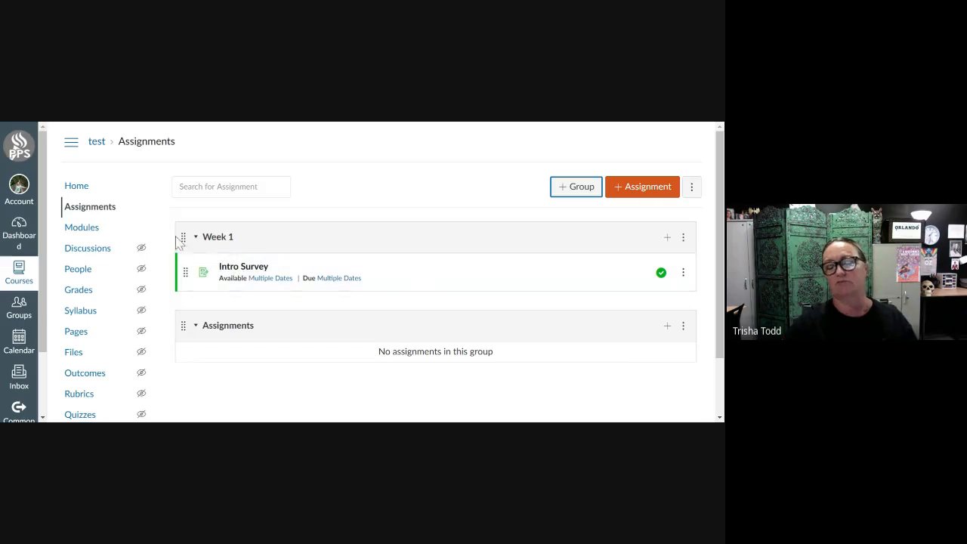
# Set the course home page to display the Assignments List and save the choice.
pyautogui.click(77, 186)
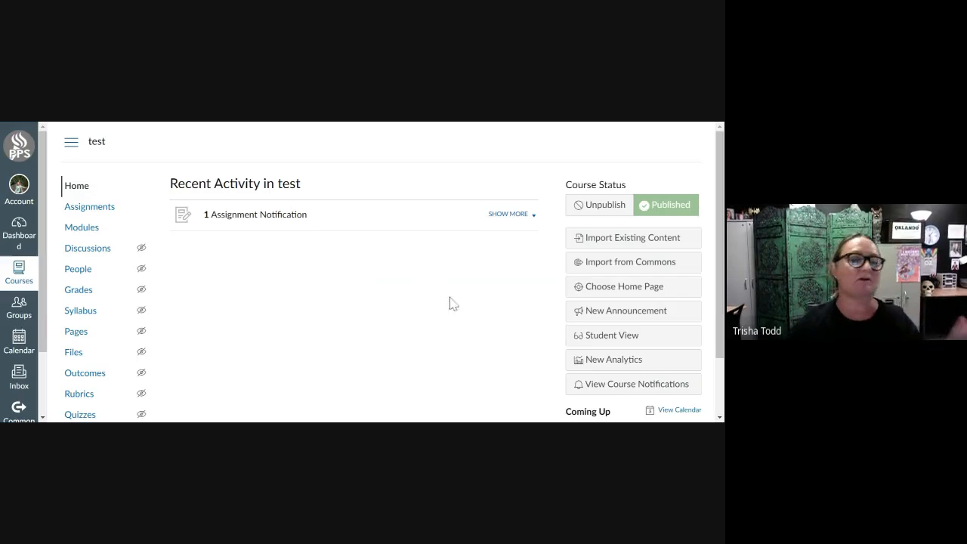
pyautogui.click(619, 292)
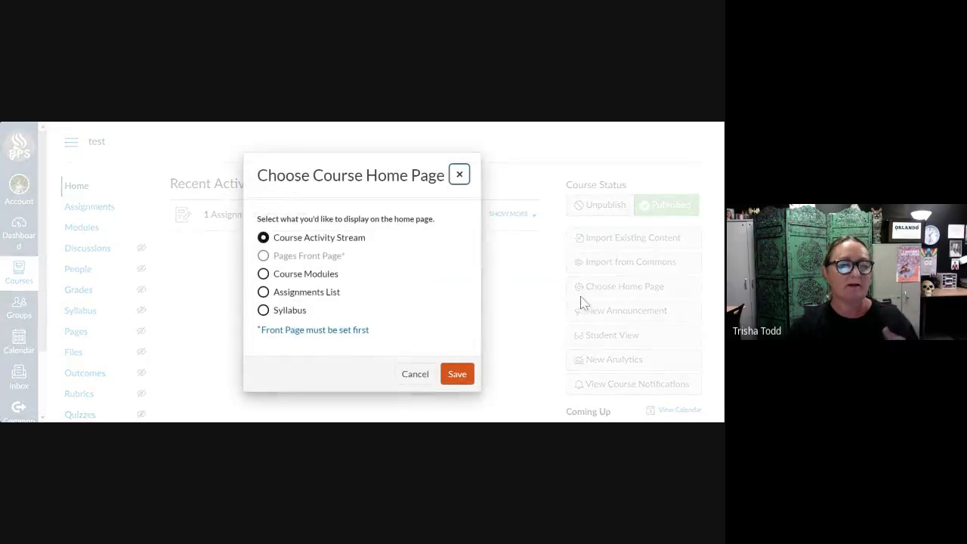
pyautogui.click(263, 292)
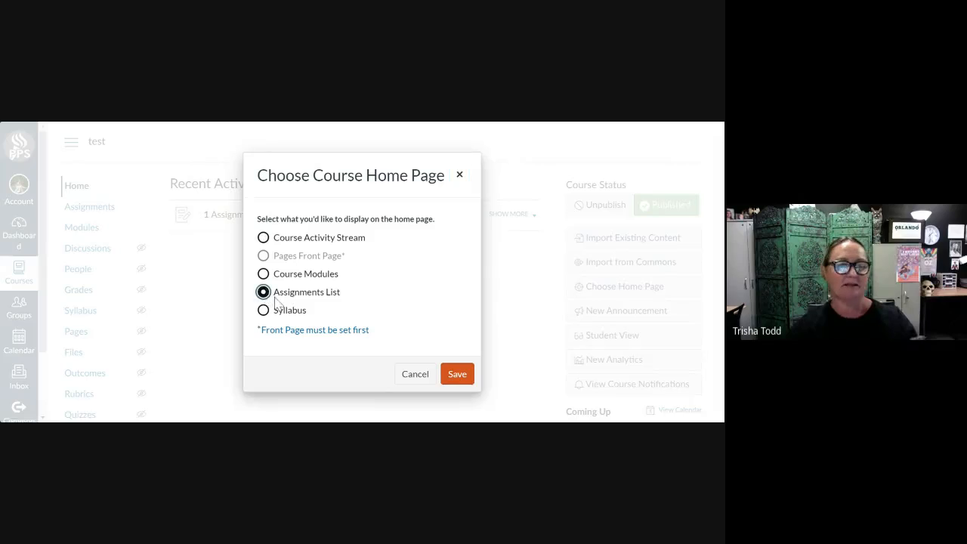
pyautogui.click(459, 377)
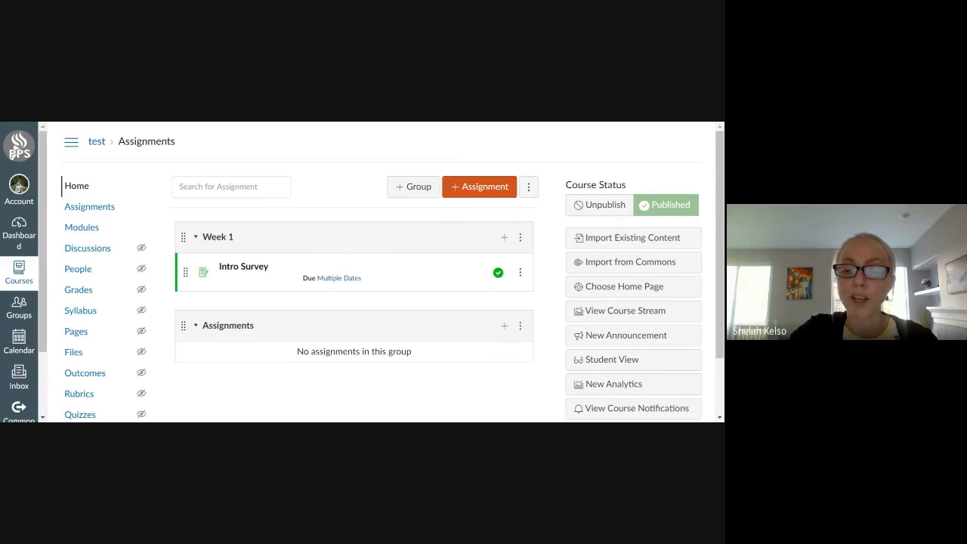
pyautogui.click(623, 291)
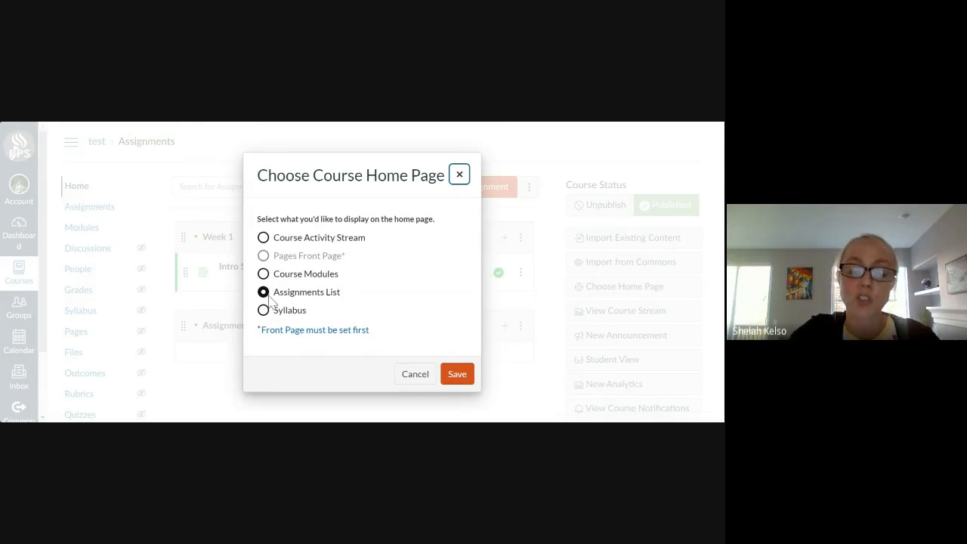
pyautogui.click(458, 376)
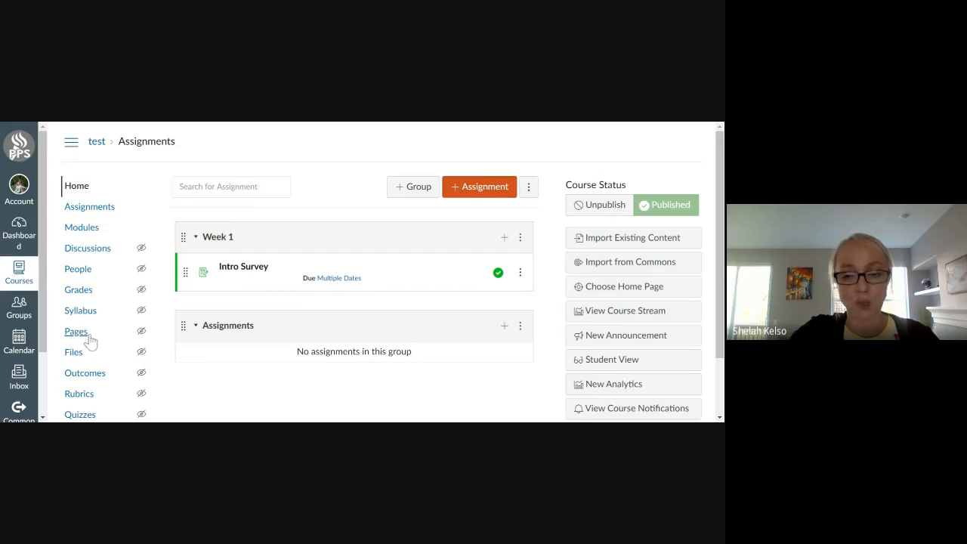
# Preview the course home page as a student, compare the assignments shown by date and by type, and leave the student preview.
pyautogui.click(616, 359)
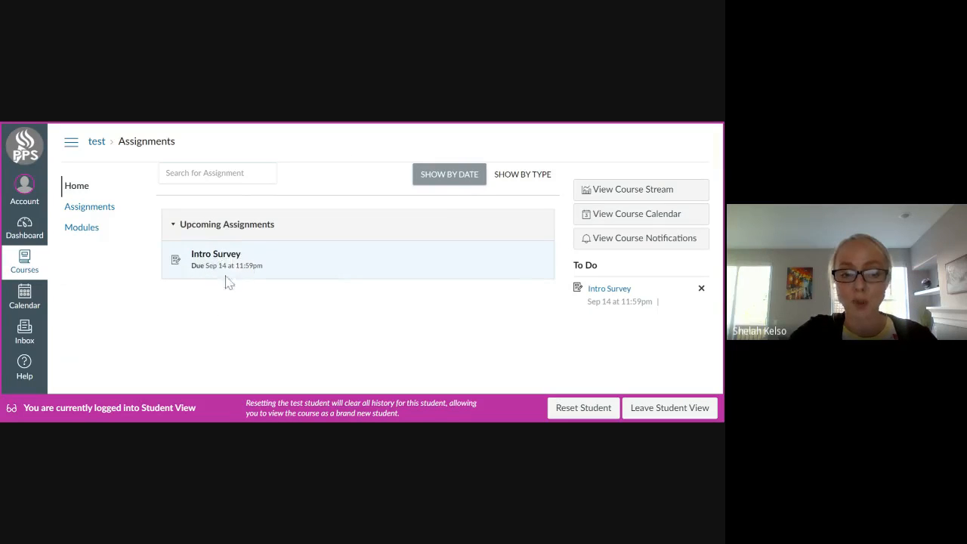
pyautogui.click(524, 176)
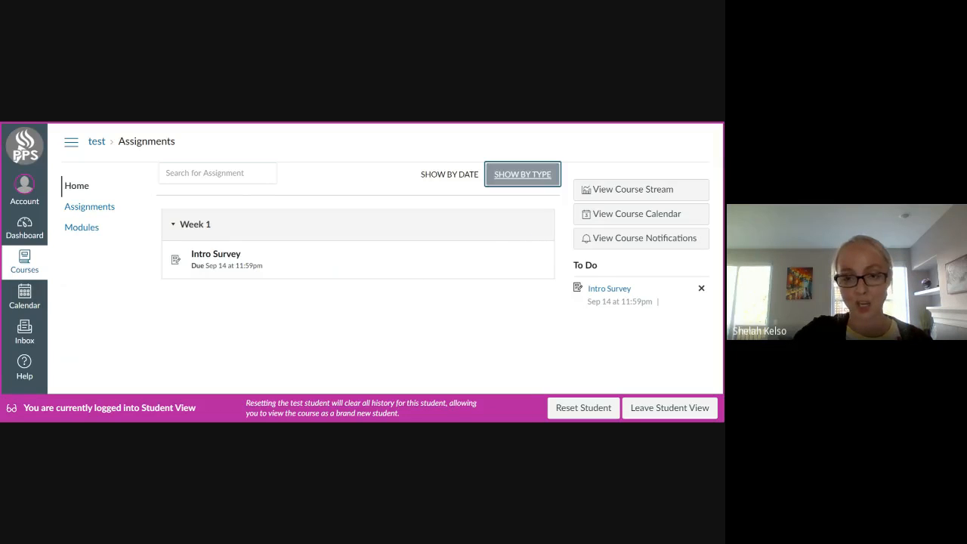
pyautogui.click(443, 178)
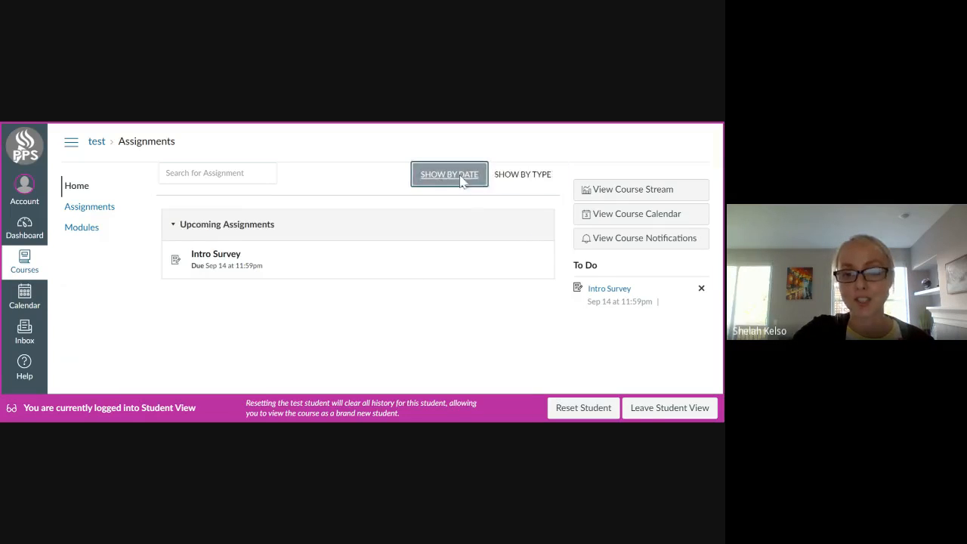
pyautogui.click(521, 177)
pyautogui.click(435, 185)
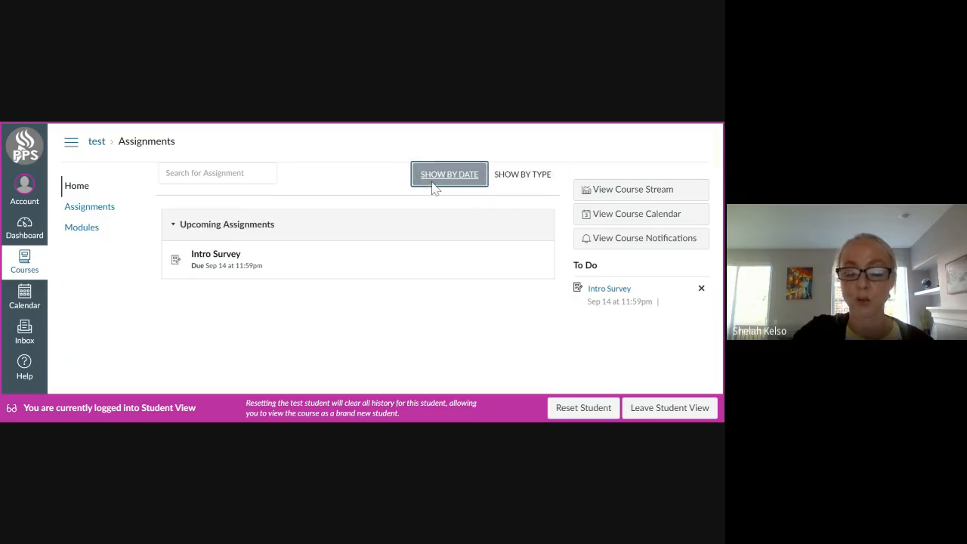
pyautogui.click(523, 175)
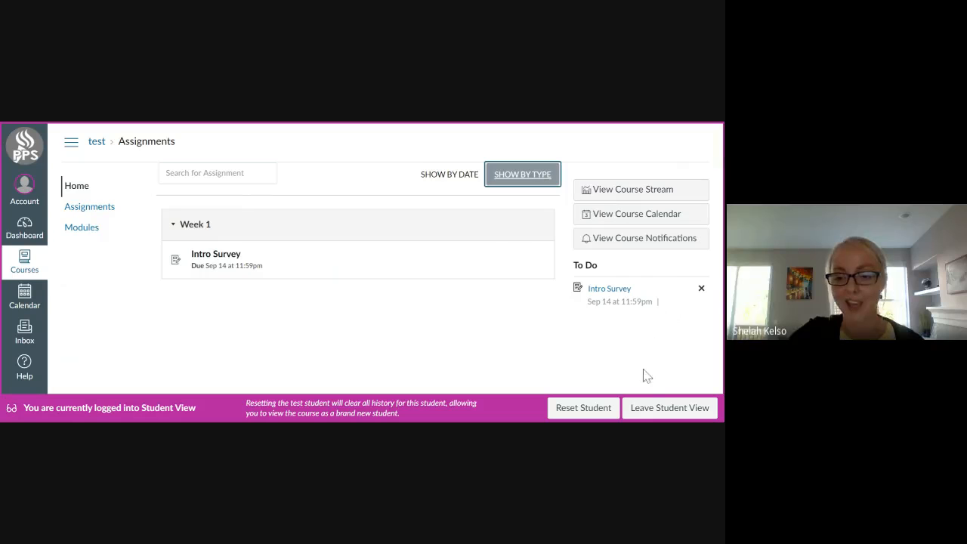
pyautogui.click(650, 412)
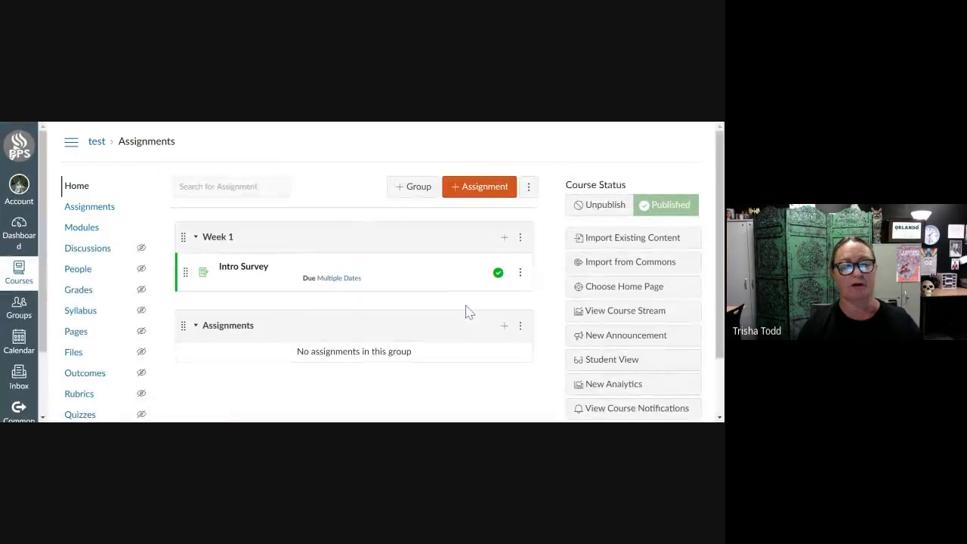